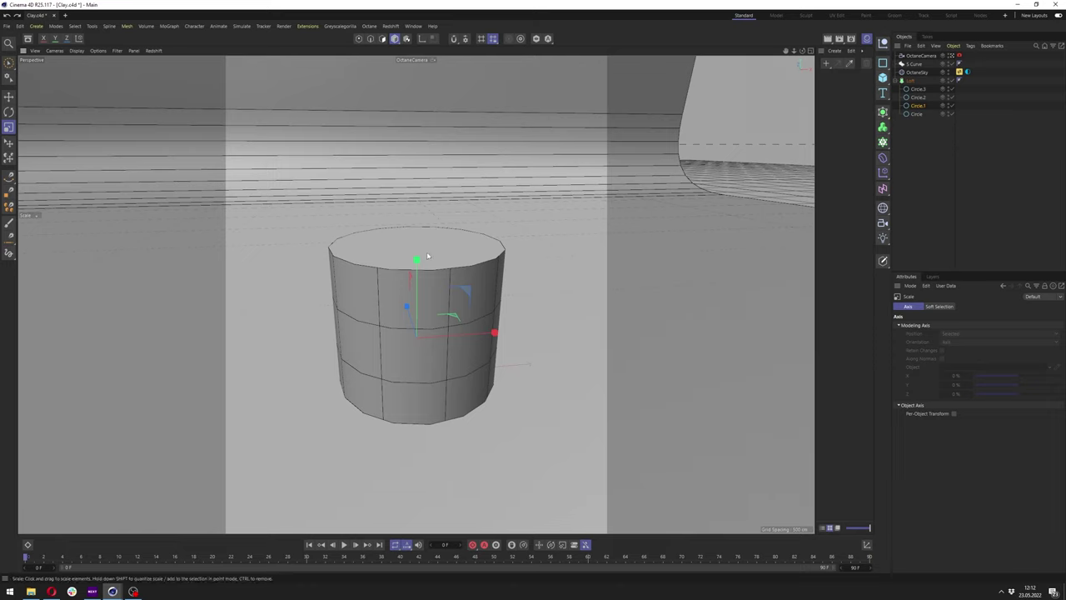
Disable the Start Cap on the Loft object so the cup is open at the top
{"action": "left_click", "coordinate": [910, 81]}
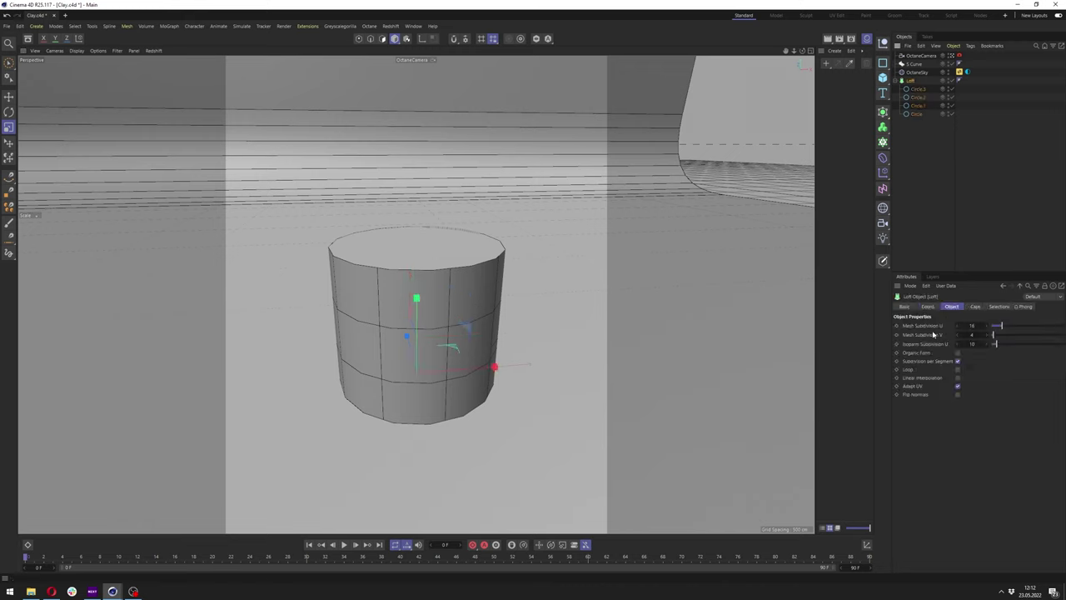
{"action": "left_click", "coordinate": [974, 307]}
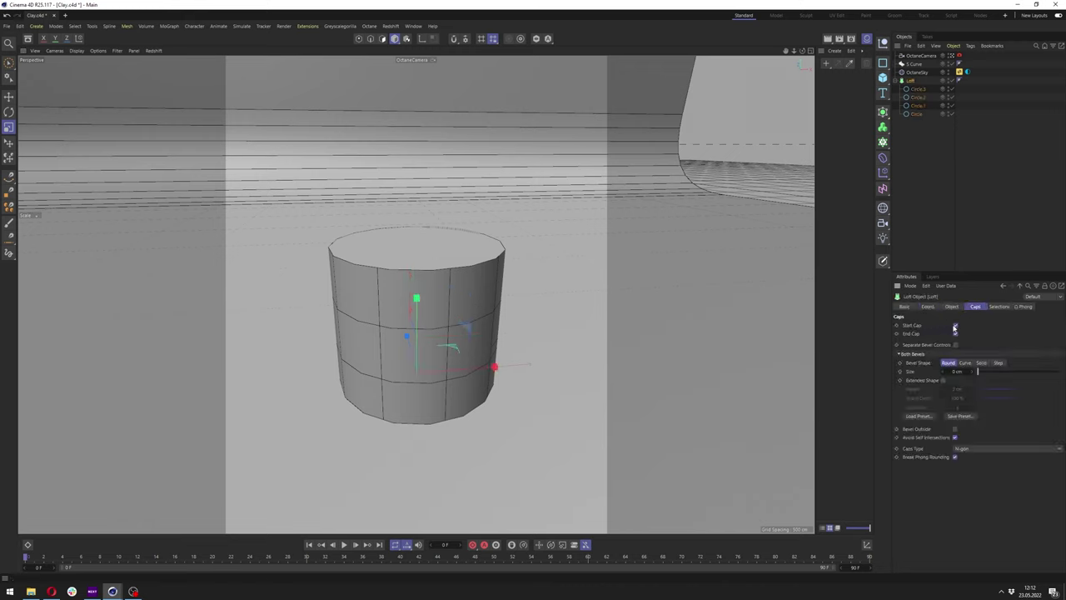
{"action": "left_click", "coordinate": [955, 326]}
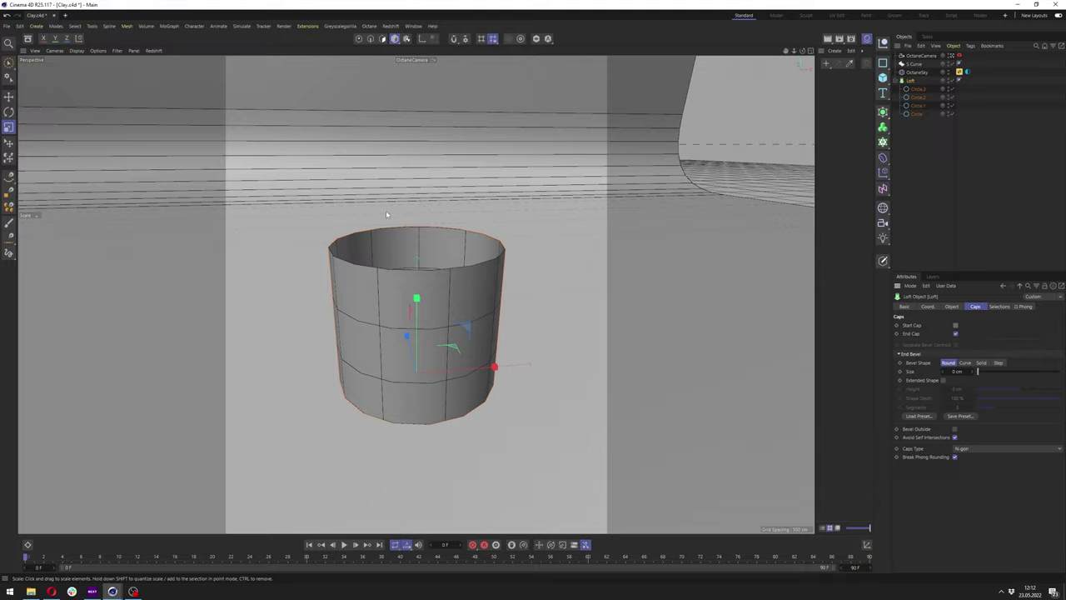
Leave the OctaneCamera view and set the viewport display to Wireframe so the loft's full mesh is drawn
{"action": "left_click", "coordinate": [952, 56]}
{"action": "scroll", "coordinate": [493, 249], "scroll_direction": "up", "scroll_amount": 8}
{"action": "mouse_move", "coordinate": [497, 250]}
{"action": "left_mouse_down", "text": "alt"}
{"action": "mouse_move", "coordinate": [490, 281]}
{"action": "mouse_move", "coordinate": [488, 211]}
{"action": "mouse_move", "coordinate": [473, 242]}
{"action": "mouse_move", "coordinate": [503, 249]}
{"action": "left_mouse_up", "text": "alt"}
{"action": "scroll", "coordinate": [500, 249], "scroll_direction": "down", "scroll_amount": 4}
{"action": "left_click", "coordinate": [78, 52]}
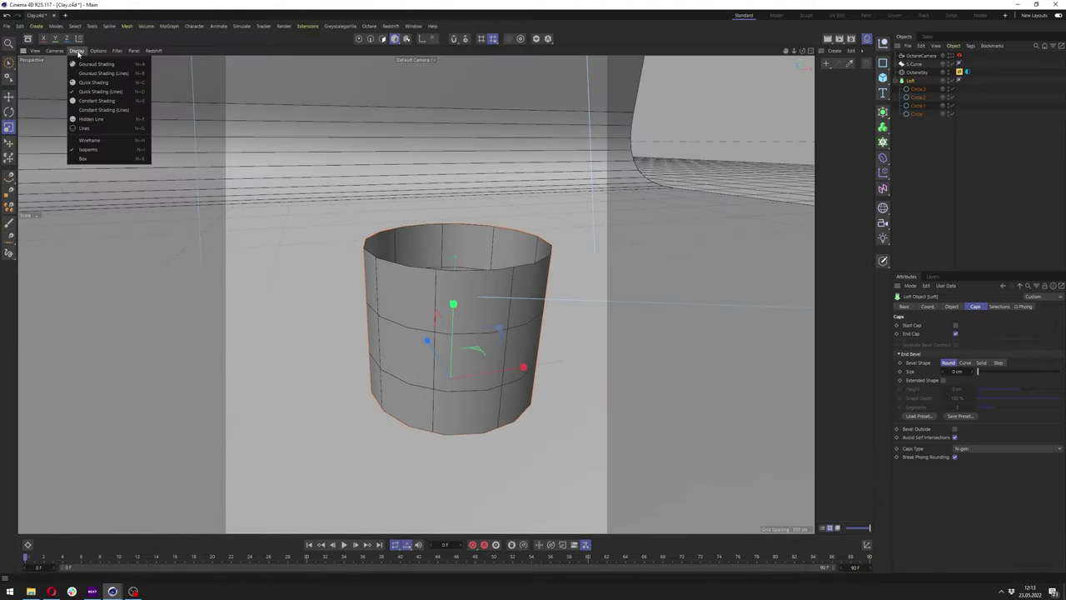
{"action": "left_click", "coordinate": [89, 141]}
{"action": "mouse_move", "coordinate": [488, 246]}
{"action": "left_mouse_down", "text": "alt"}
{"action": "mouse_move", "coordinate": [485, 269]}
{"action": "mouse_move", "coordinate": [442, 269]}
{"action": "mouse_move", "coordinate": [479, 237]}
{"action": "left_mouse_up", "text": "alt"}
{"action": "middle_click_drag", "start_coordinate": [479, 237], "coordinate": [409, 226], "text": "alt"}
{"action": "left_click_drag", "start_coordinate": [409, 226], "coordinate": [424, 265], "text": "alt"}
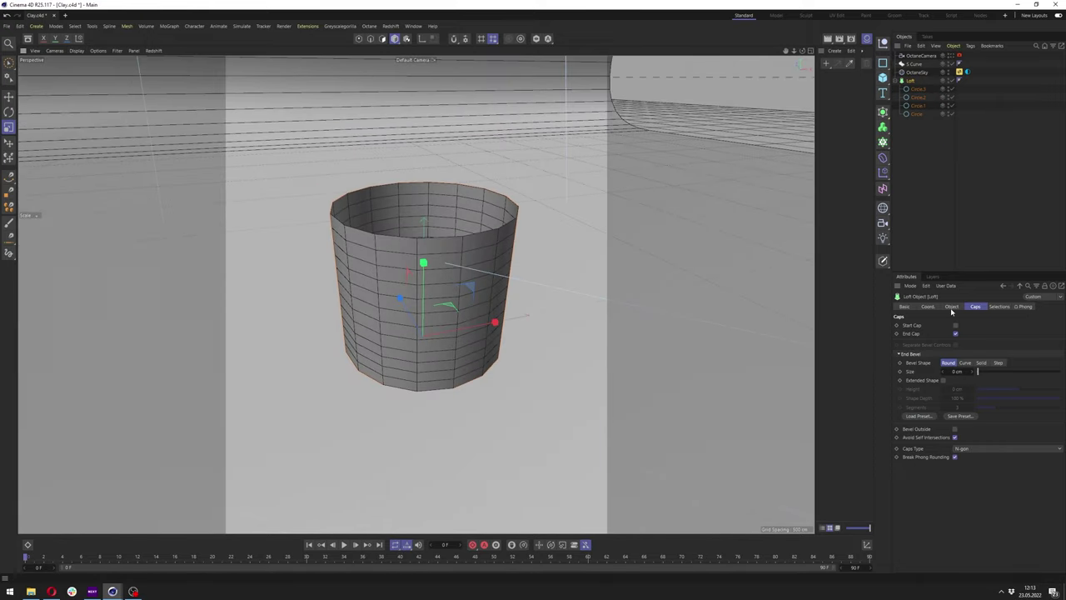
Set the loft's Mesh Subdivision U to 64 and Mesh Subdivision V to 6
{"action": "left_click", "coordinate": [950, 306]}
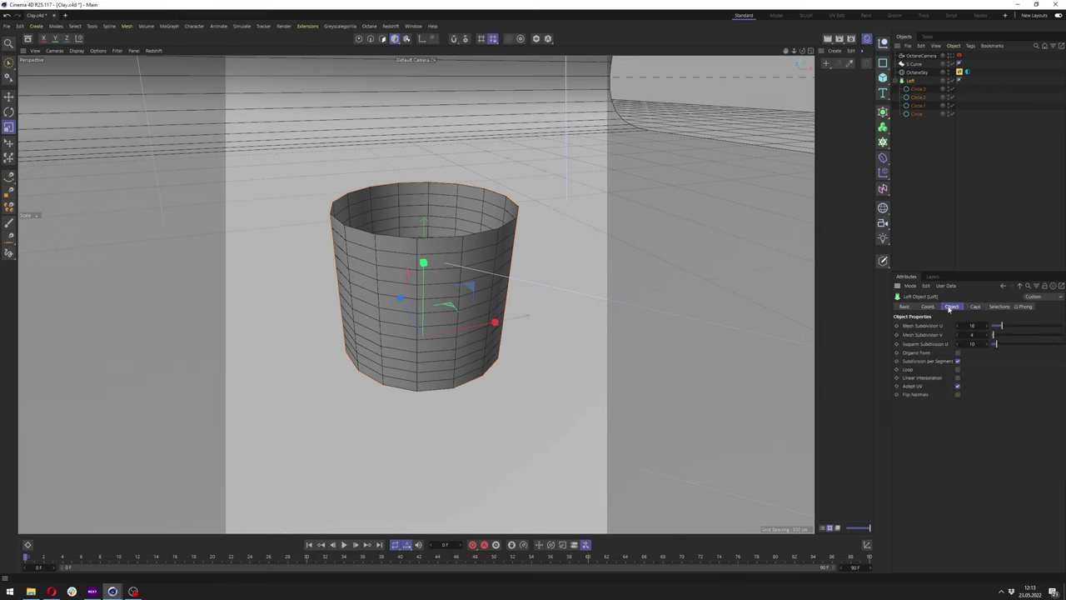
{"action": "left_click_drag", "start_coordinate": [502, 190], "coordinate": [455, 238], "text": "alt"}
{"action": "scroll", "coordinate": [459, 243], "scroll_direction": "up", "scroll_amount": 3}
{"action": "scroll", "coordinate": [455, 239], "scroll_direction": "down", "scroll_amount": 2}
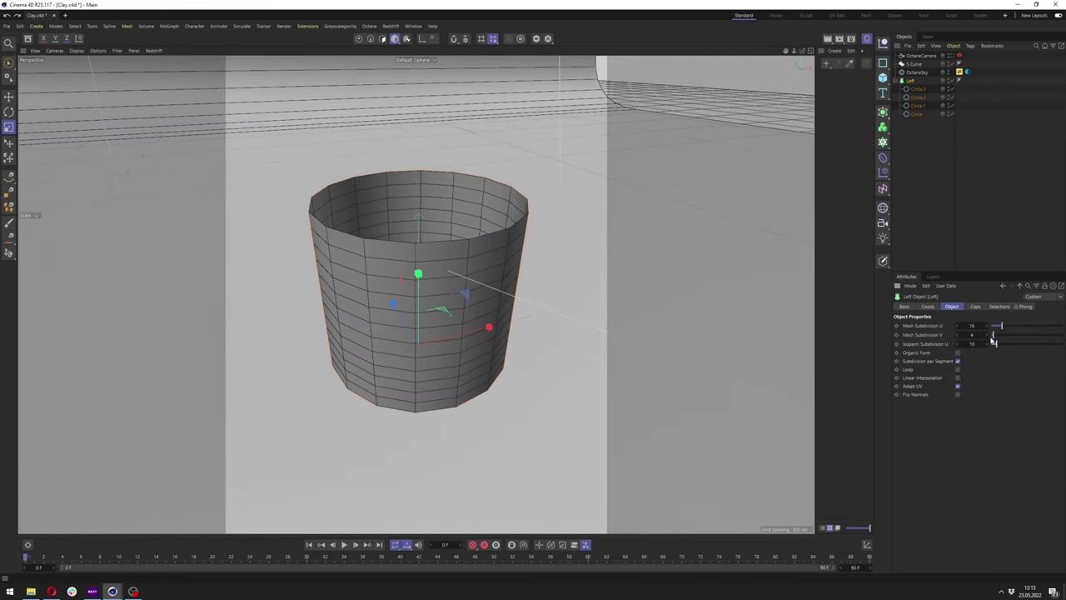
{"action": "left_click_drag", "start_coordinate": [993, 336], "coordinate": [1013, 335]}
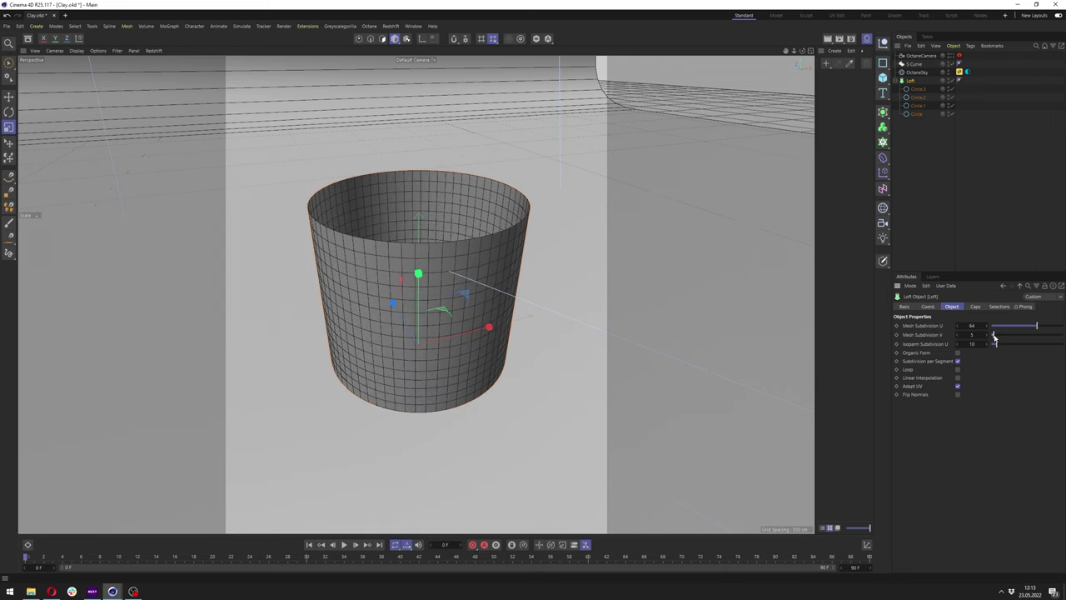
{"action": "left_click_drag", "start_coordinate": [993, 335], "coordinate": [995, 335]}
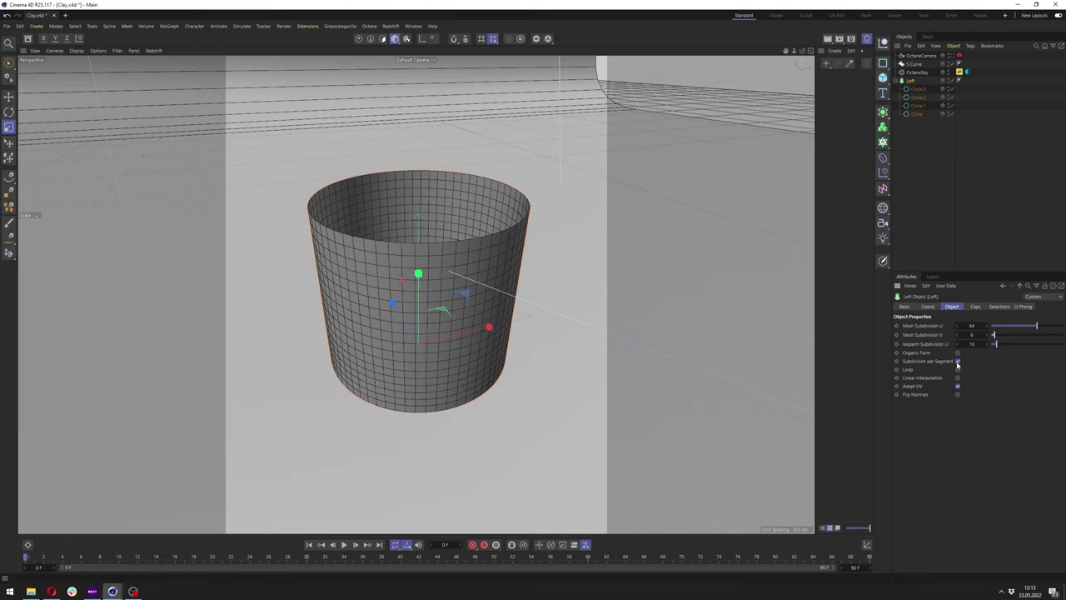
Compare the loft's mesh with Subdivision per Segment disabled and enabled
{"action": "left_click", "coordinate": [957, 362]}
{"action": "left_click_drag", "start_coordinate": [452, 312], "coordinate": [437, 278], "text": "alt"}
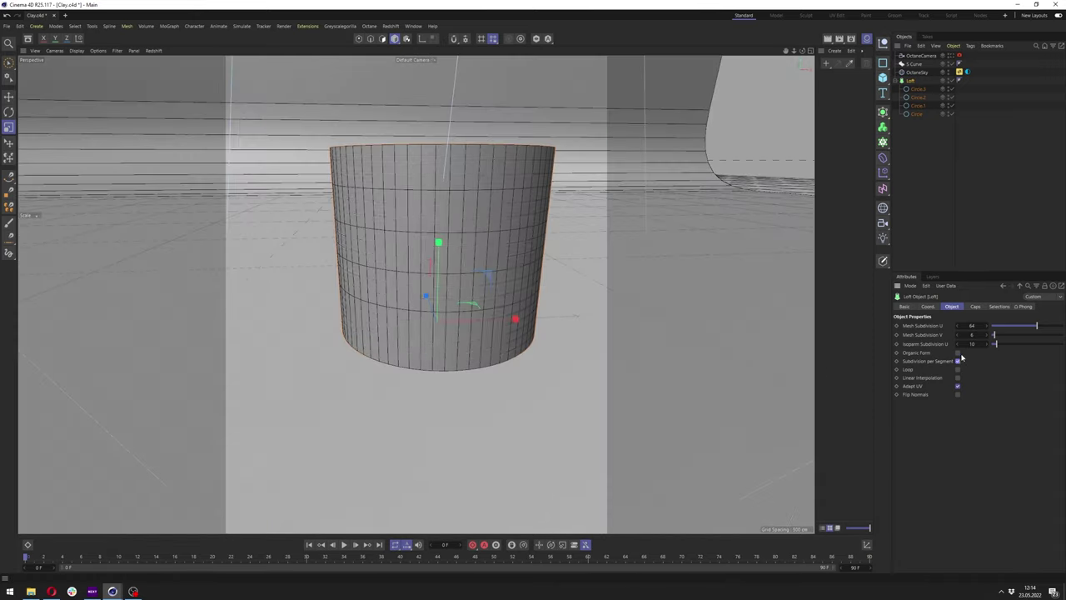
{"action": "left_click", "coordinate": [958, 361]}
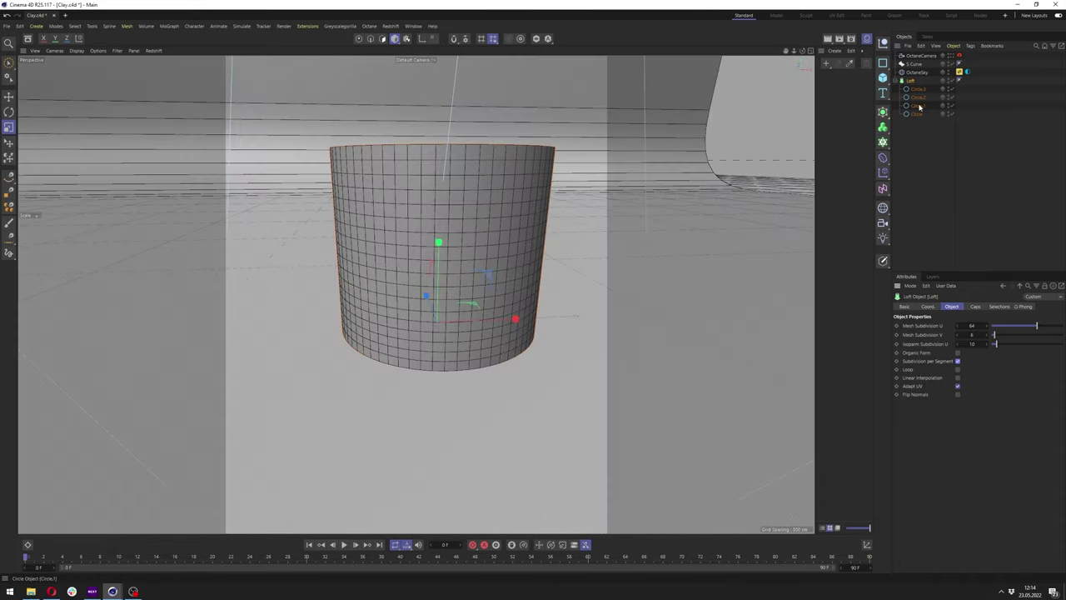
Move Circle.1 downward along the vertical axis, closer to the base of the cup
{"action": "left_click", "coordinate": [920, 107]}
{"action": "left_click", "coordinate": [9, 98]}
{"action": "left_click_drag", "start_coordinate": [440, 199], "coordinate": [435, 238]}
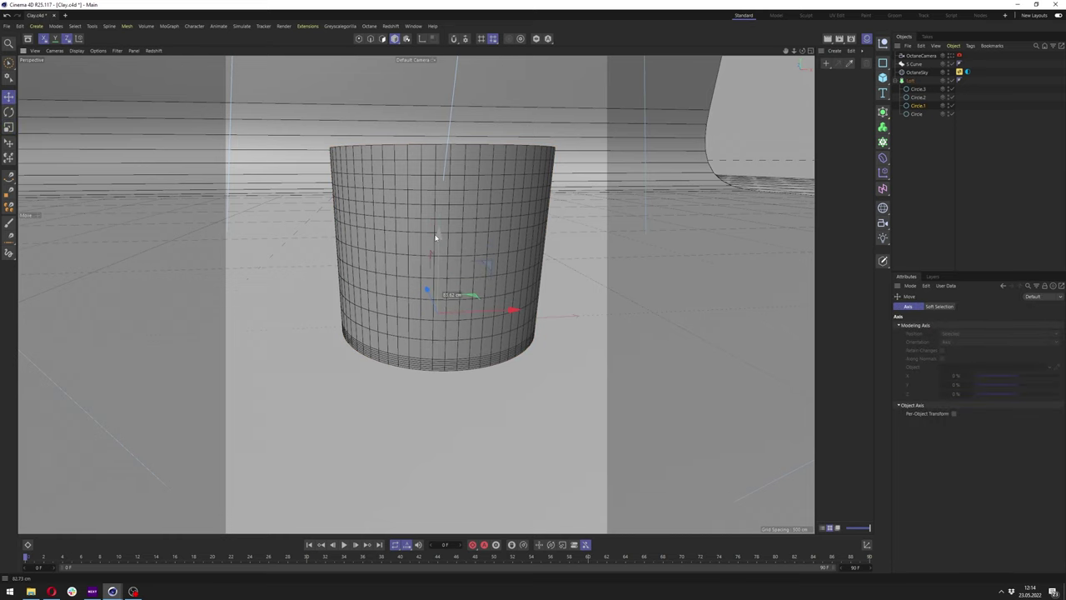
Disable Subdivision per Segment on the Loft object and undo the stray upward move
{"action": "left_click", "coordinate": [911, 80]}
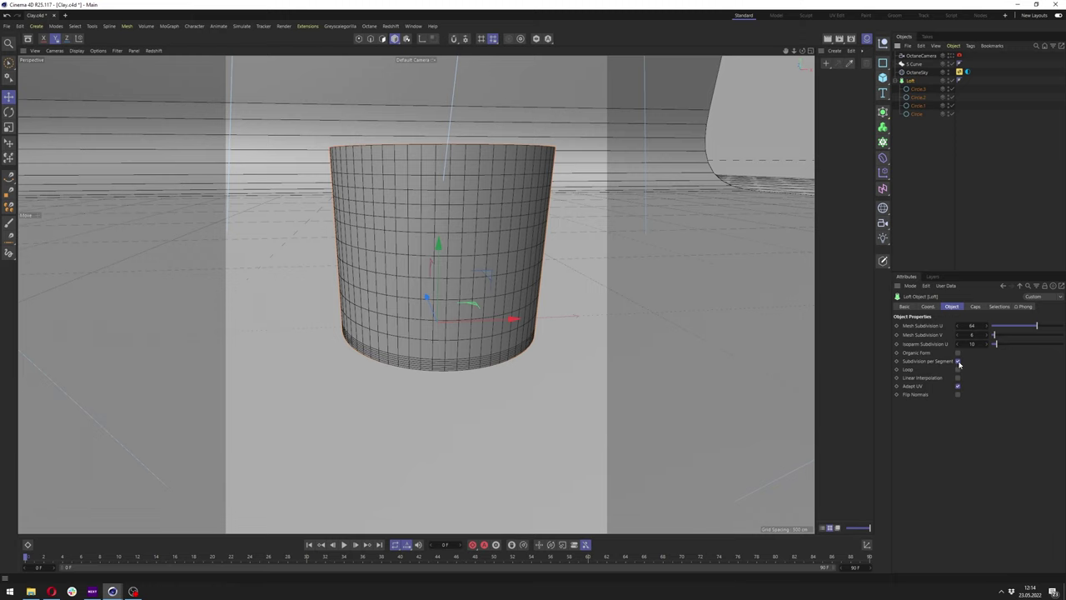
{"action": "left_click", "coordinate": [958, 362]}
{"action": "left_click_drag", "start_coordinate": [438, 245], "coordinate": [436, 197]}
{"action": "key", "text": "ctrl+z"}
Scale Circle.1 up and Circle.2 down to give the loft a bulging lower body and a narrow neck
{"action": "left_click", "coordinate": [918, 89]}
{"action": "left_click", "coordinate": [917, 98]}
{"action": "left_click", "coordinate": [917, 106]}
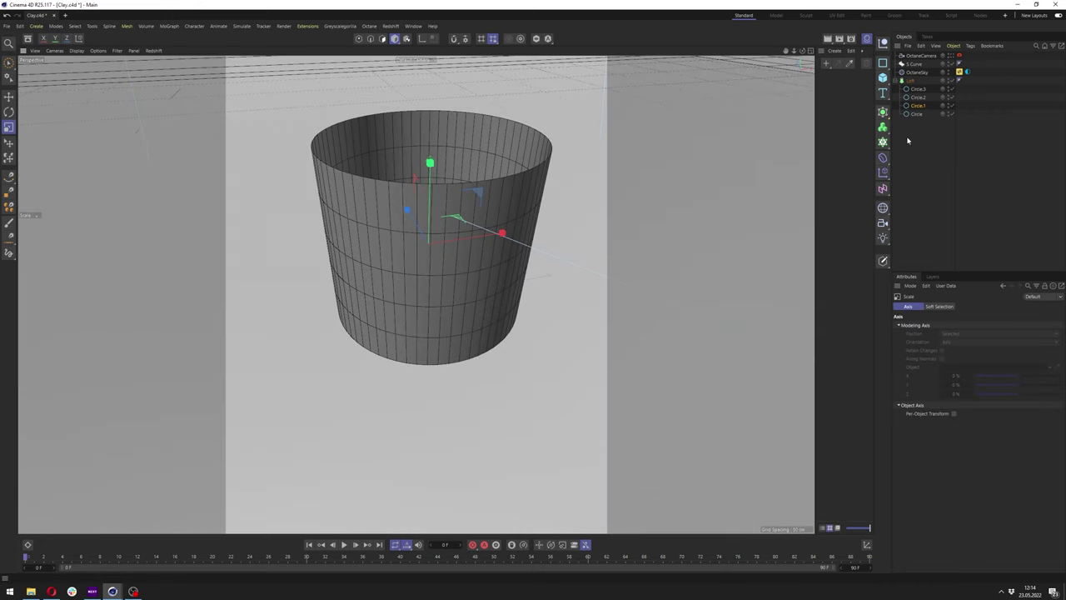
{"action": "left_click", "coordinate": [915, 107]}
{"action": "left_click_drag", "start_coordinate": [457, 218], "coordinate": [566, 197]}
{"action": "left_click_drag", "start_coordinate": [486, 273], "coordinate": [451, 242], "text": "alt"}
{"action": "left_click", "coordinate": [909, 98]}
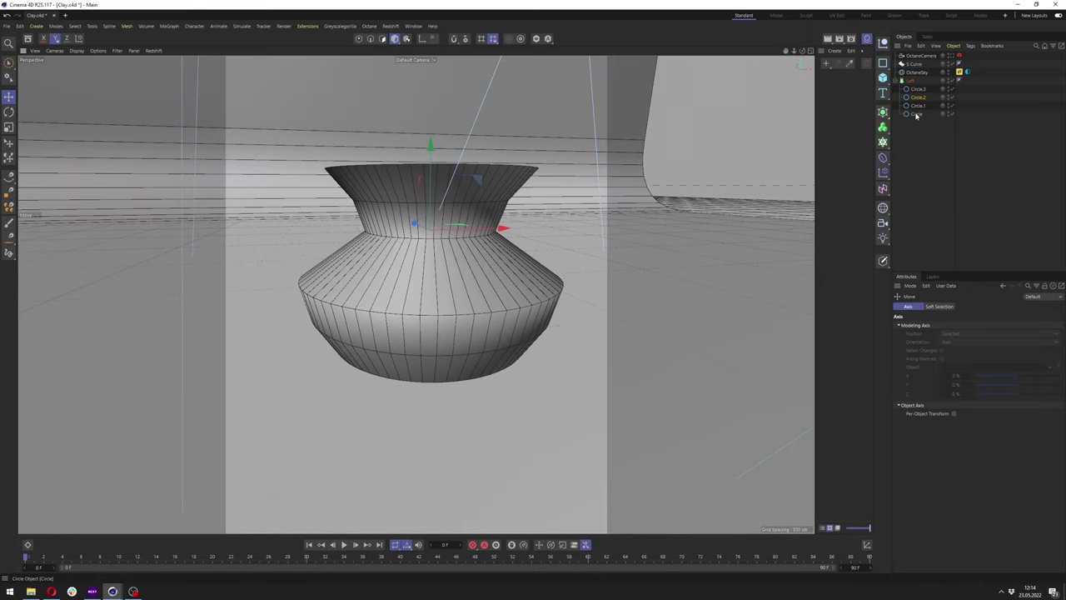
Smooth the vase profile by setting the loft's Mesh Subdivision V to 64
{"action": "left_click", "coordinate": [910, 81]}
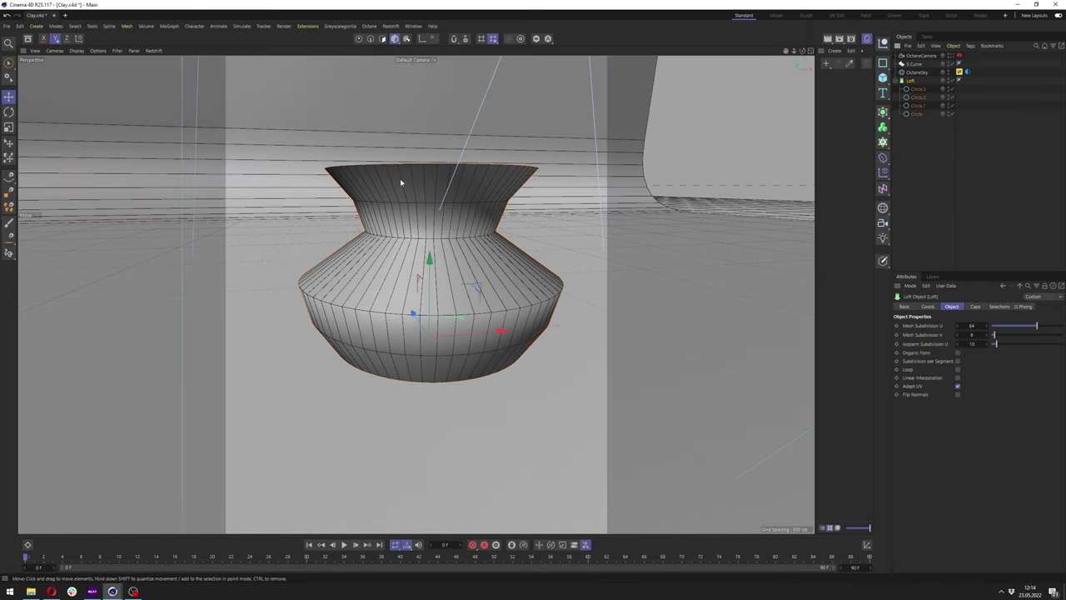
{"action": "left_click_drag", "start_coordinate": [993, 334], "coordinate": [1030, 335]}
{"action": "left_click_drag", "start_coordinate": [478, 212], "coordinate": [456, 227], "text": "alt"}
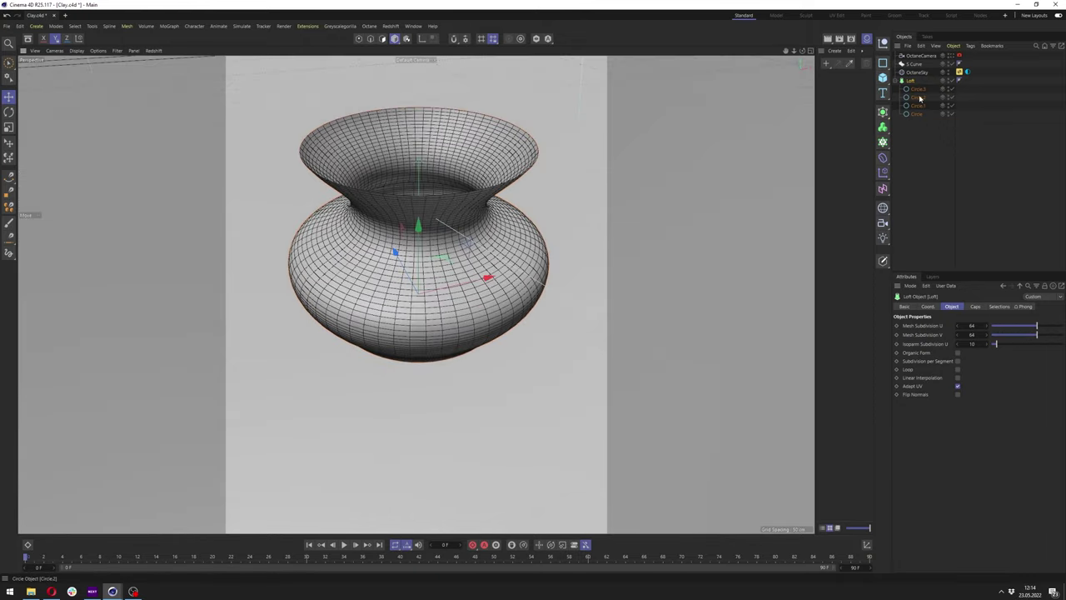
Scale down the top circle, Circle.3, to narrow the vase's flared rim
{"action": "left_click", "coordinate": [920, 90]}
{"action": "left_click", "coordinate": [10, 127]}
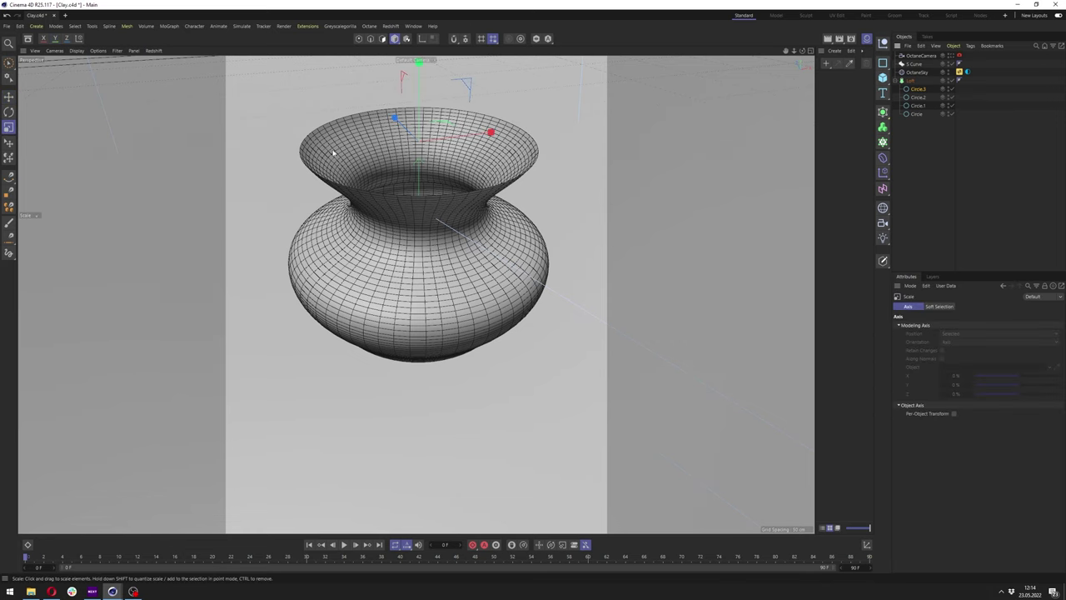
{"action": "left_click_drag", "start_coordinate": [463, 146], "coordinate": [437, 162]}
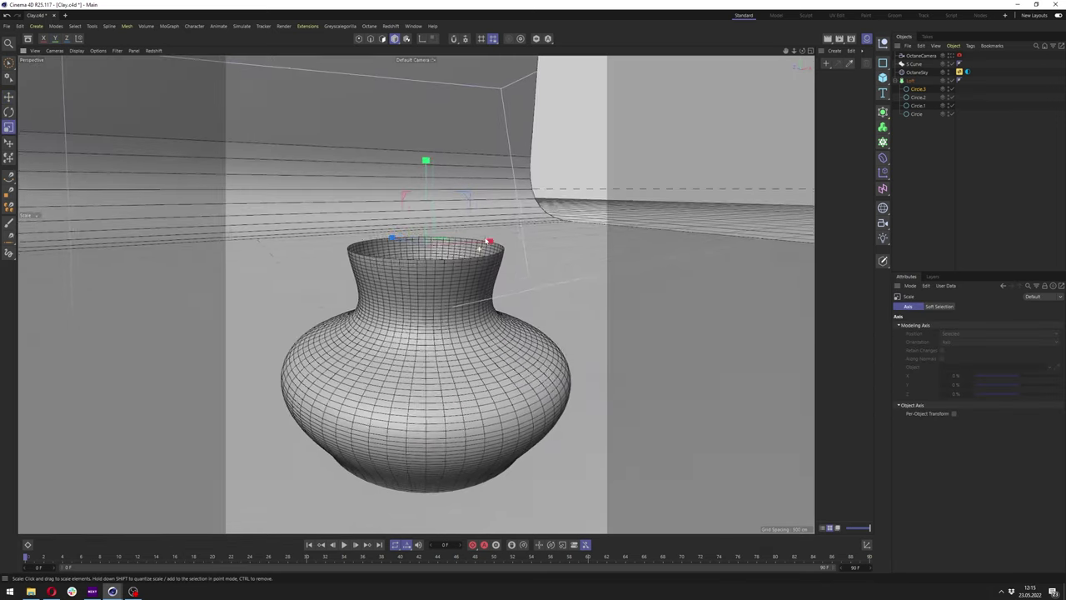
{"action": "left_click_drag", "start_coordinate": [484, 243], "coordinate": [479, 277], "text": "alt"}
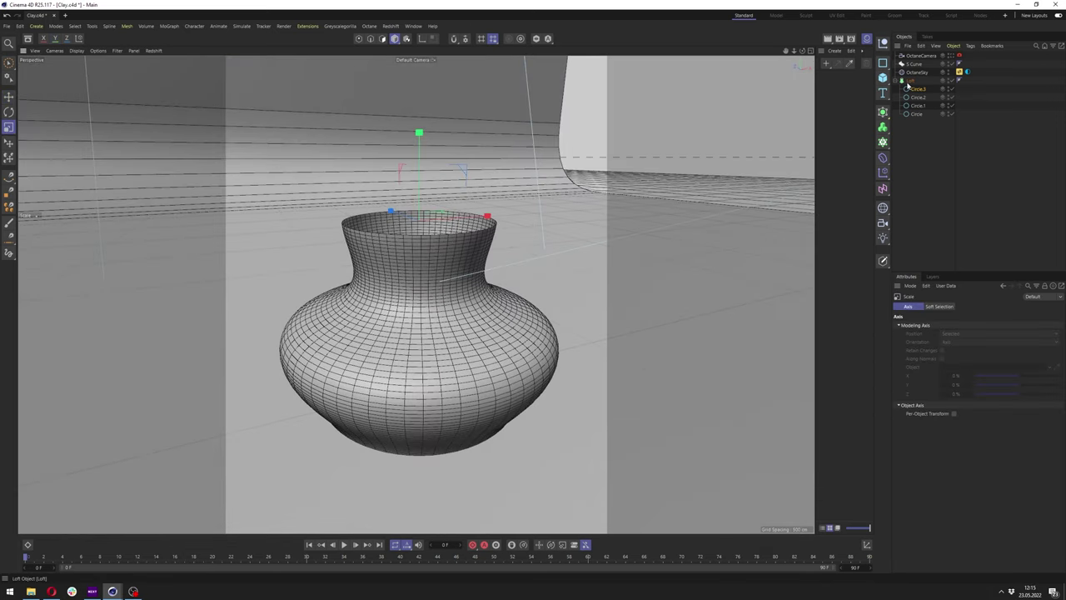
Add a Cloth Surface generator and place the Loft object inside it
{"action": "left_click", "coordinate": [910, 82]}
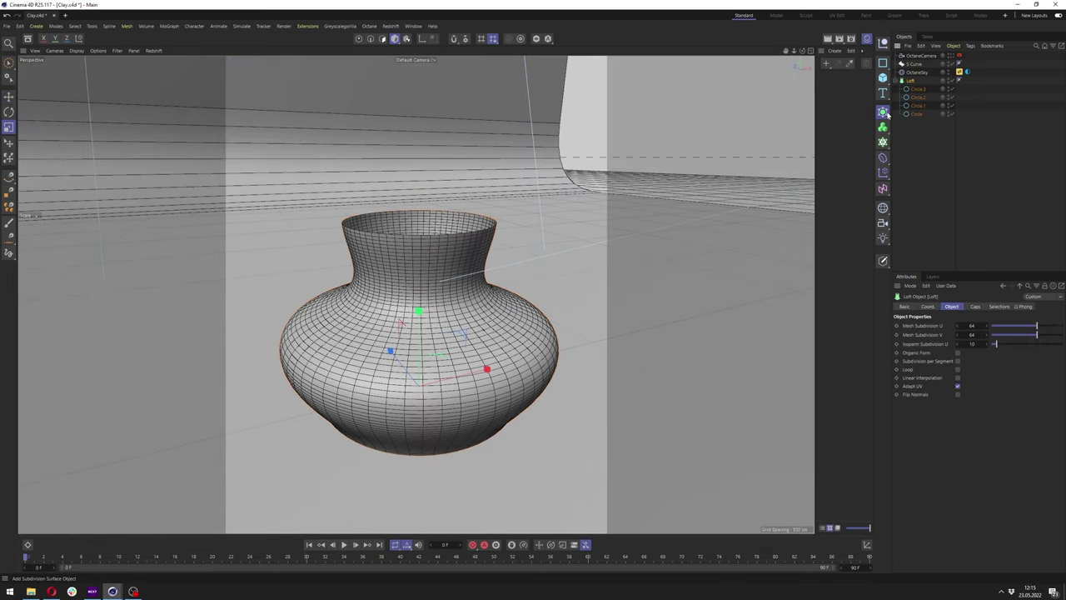
{"action": "left_click_drag", "start_coordinate": [884, 112], "coordinate": [921, 132]}
{"action": "left_click", "coordinate": [903, 90]}
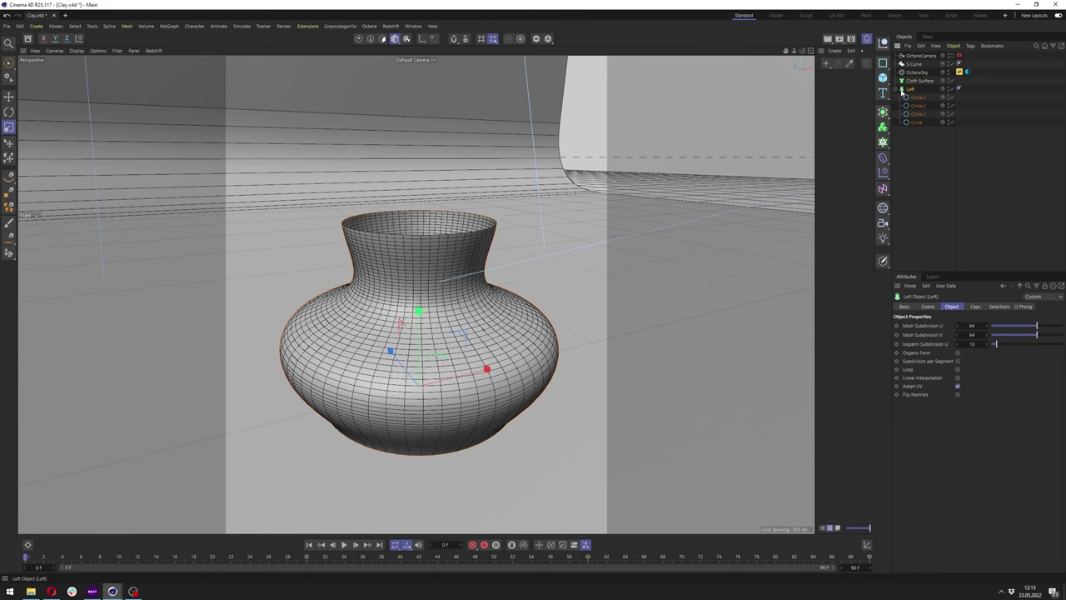
{"action": "left_click_drag", "start_coordinate": [922, 83], "coordinate": [921, 81]}
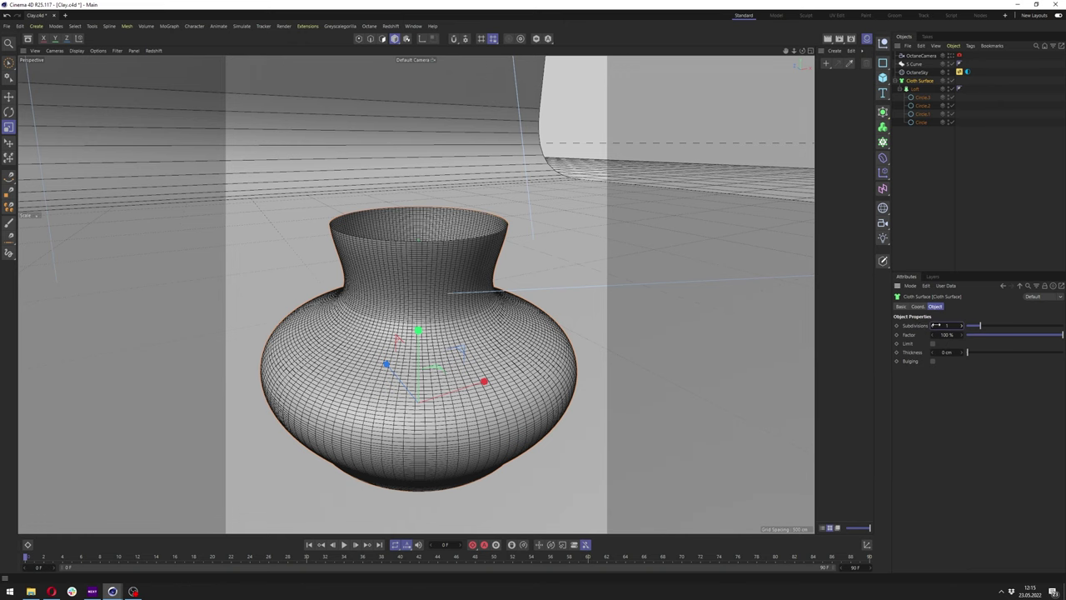
Set the Cloth Surface's subdivisions to 0 and its thickness to 5 cm to give the vase walls depth
{"action": "left_click", "coordinate": [934, 327]}
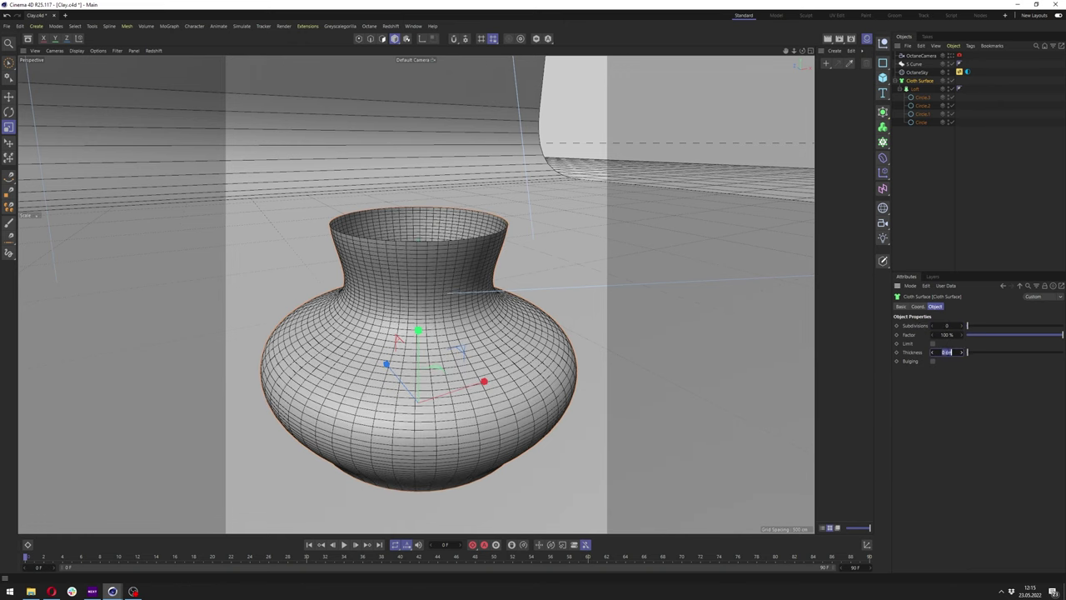
{"action": "type", "text": "5"}
{"action": "key", "text": "Return"}
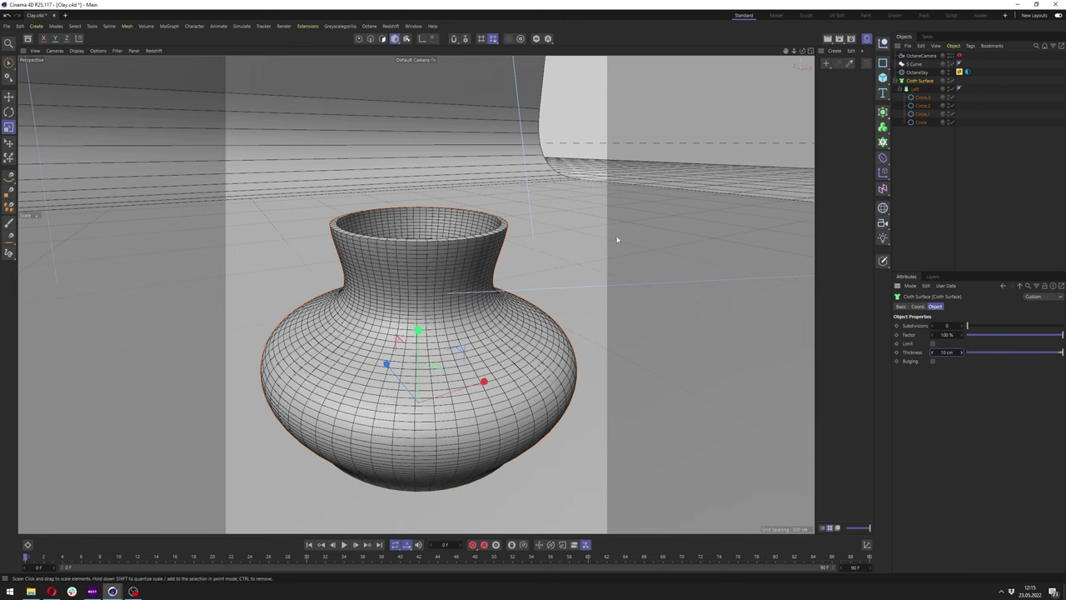
{"action": "scroll", "coordinate": [500, 227], "scroll_direction": "up", "scroll_amount": 8}
{"action": "middle_click_drag", "start_coordinate": [523, 218], "coordinate": [457, 234], "text": "alt"}
{"action": "scroll", "coordinate": [458, 234], "scroll_direction": "down", "scroll_amount": 5}
{"action": "left_click_drag", "start_coordinate": [458, 236], "coordinate": [477, 218], "text": "alt"}
{"action": "scroll", "coordinate": [477, 225], "scroll_direction": "down", "scroll_amount": 4}
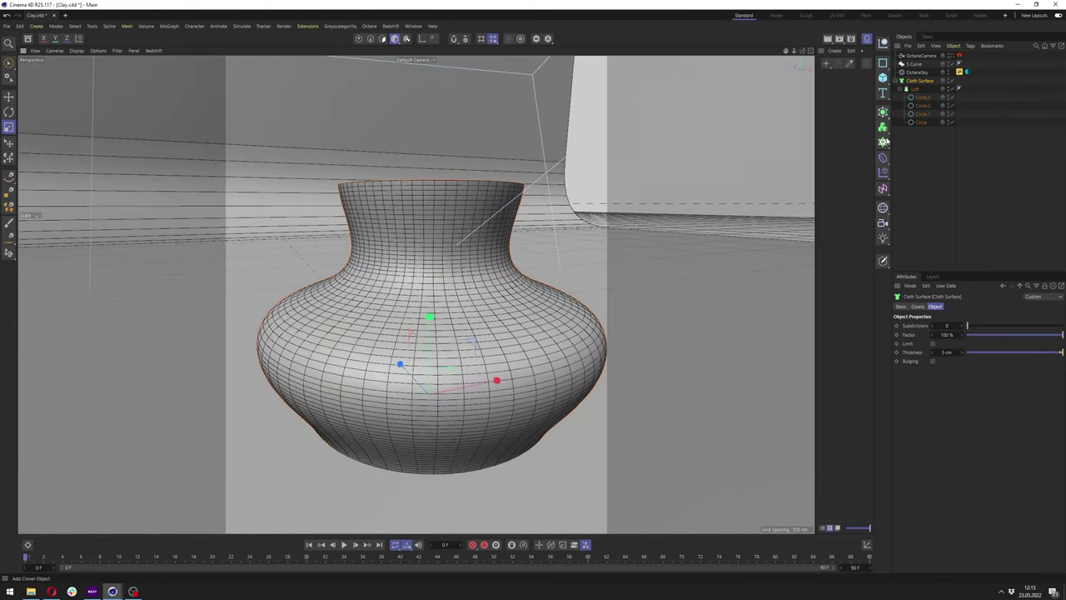
Add a Subdivision Surface generator and place the Cloth Surface inside it to smooth the vase
{"action": "left_click_drag", "start_coordinate": [883, 113], "coordinate": [925, 124]}
{"action": "left_click", "coordinate": [928, 90]}
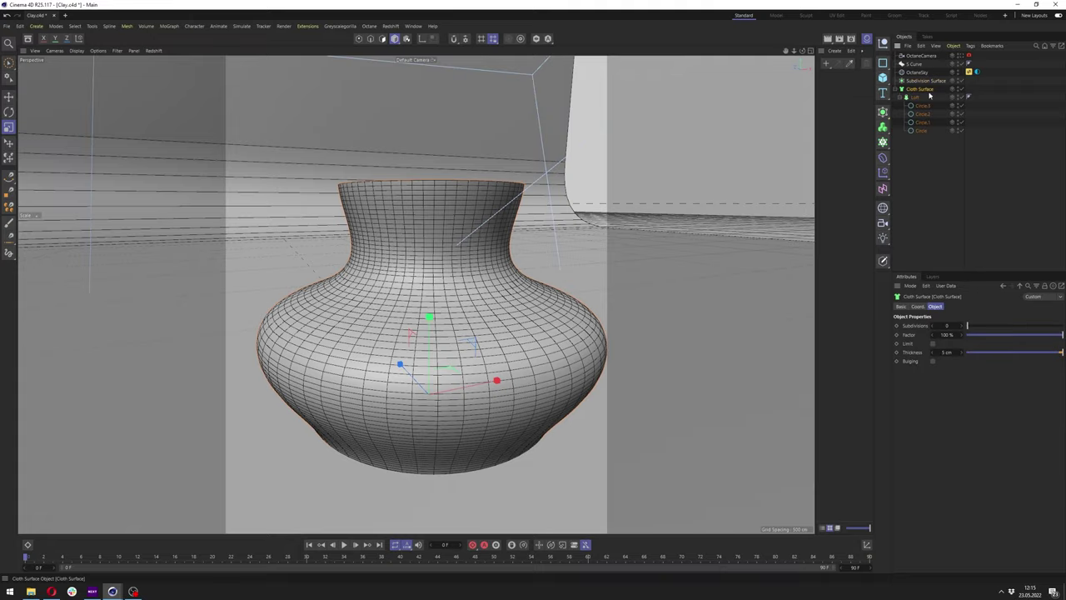
{"action": "left_click_drag", "start_coordinate": [921, 86], "coordinate": [920, 81]}
{"action": "scroll", "coordinate": [483, 242], "scroll_direction": "up", "scroll_amount": 6}
{"action": "left_click_drag", "start_coordinate": [437, 305], "coordinate": [353, 335], "text": "alt"}
{"action": "scroll", "coordinate": [354, 335], "scroll_direction": "down", "scroll_amount": 5}
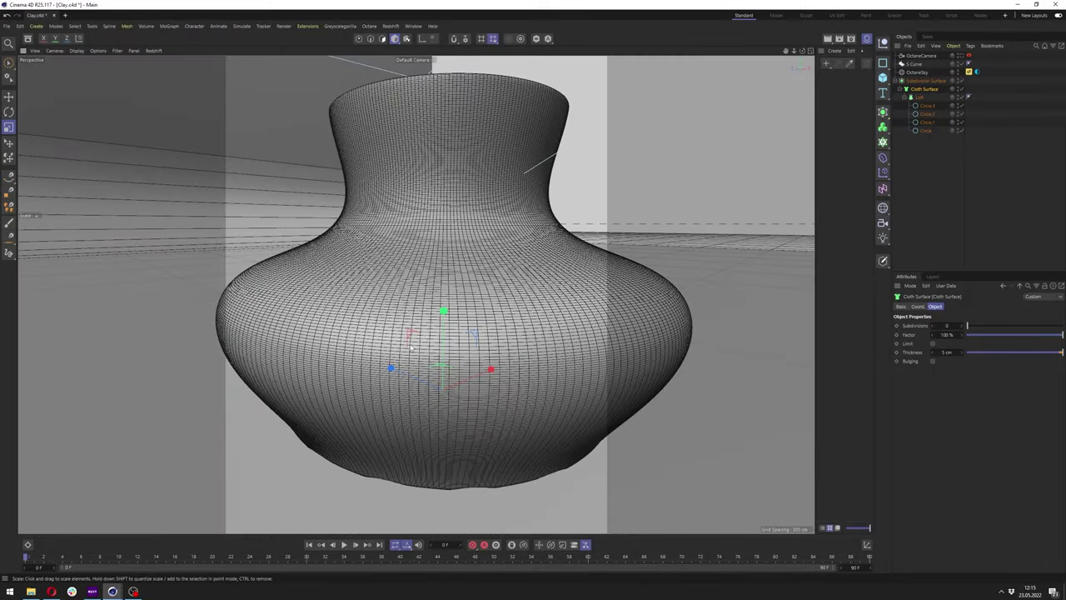
{"action": "scroll", "coordinate": [302, 193], "scroll_direction": "down", "scroll_amount": 5}
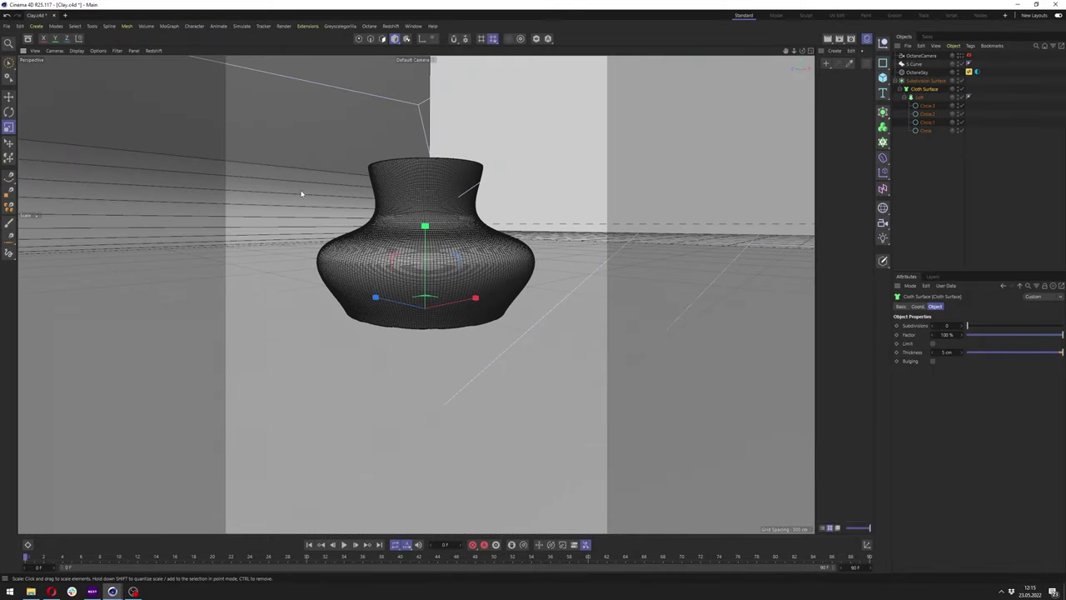
Hide the S-Curve backdrop in the viewport and examine the mesh on the vase's underside
{"action": "double_click", "coordinate": [958, 65], "text": "alt"}
{"action": "left_click_drag", "start_coordinate": [446, 333], "coordinate": [460, 219], "text": "alt"}
{"action": "scroll", "coordinate": [428, 347], "scroll_direction": "up", "scroll_amount": 5}
{"action": "scroll", "coordinate": [428, 302], "scroll_direction": "down", "scroll_amount": 2}
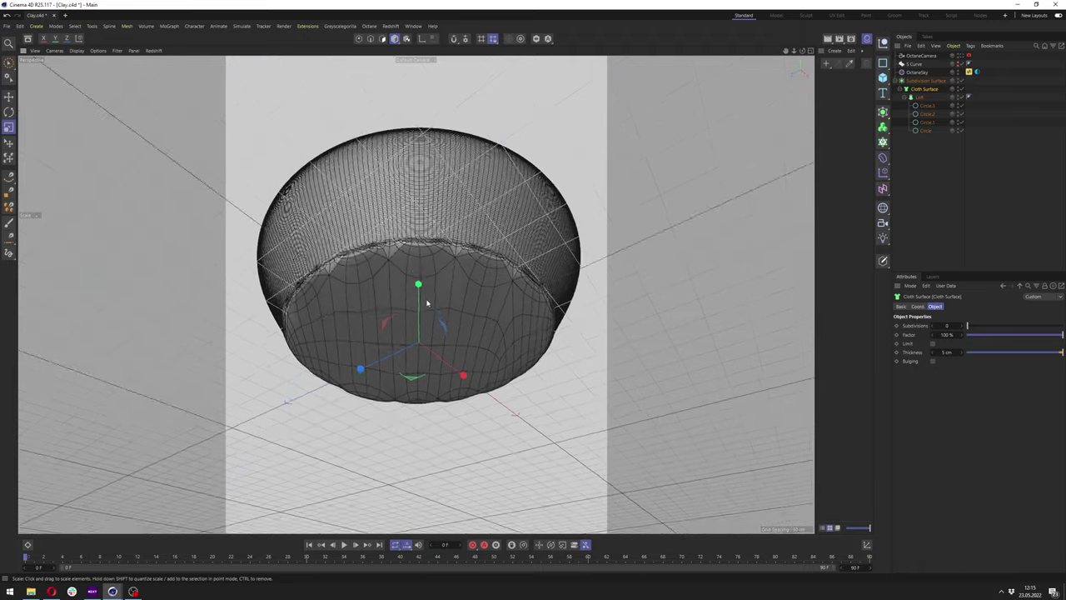
{"action": "scroll", "coordinate": [429, 258], "scroll_direction": "up", "scroll_amount": 3}
{"action": "left_click_drag", "start_coordinate": [428, 303], "coordinate": [395, 304], "text": "alt"}
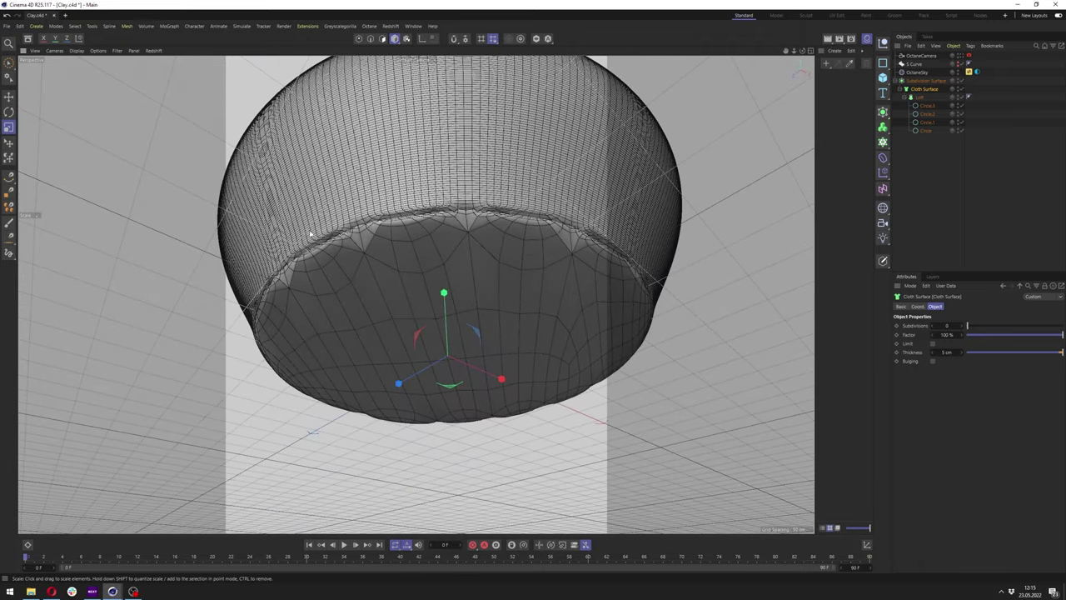
Try Flip Normals on the Loft object, revert it, and examine the vase's bottom edge up close
{"action": "left_click", "coordinate": [914, 100]}
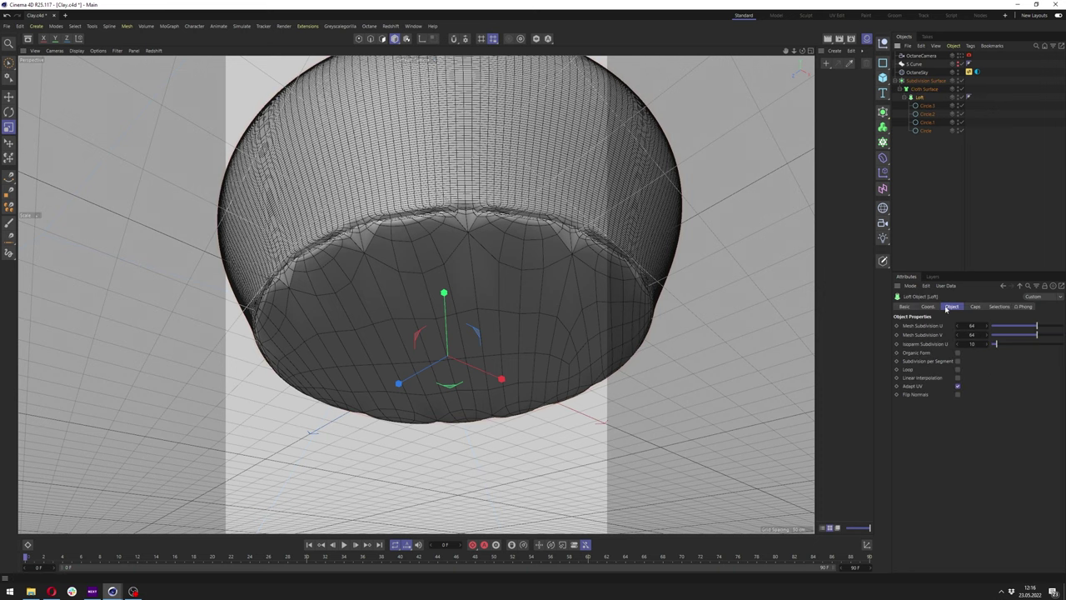
{"action": "left_click", "coordinate": [958, 396]}
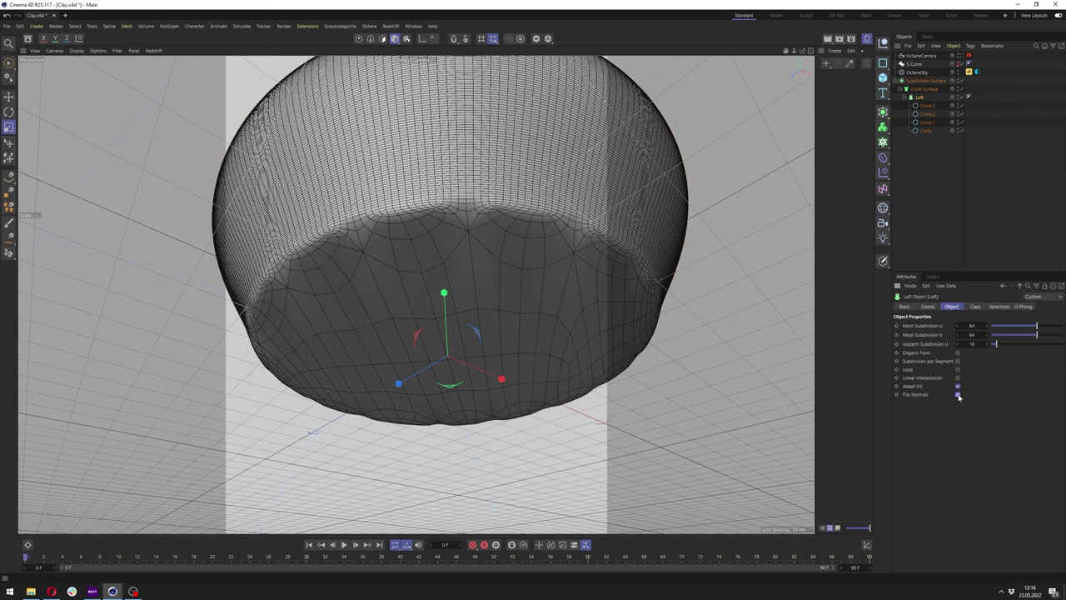
{"action": "left_click", "coordinate": [959, 396]}
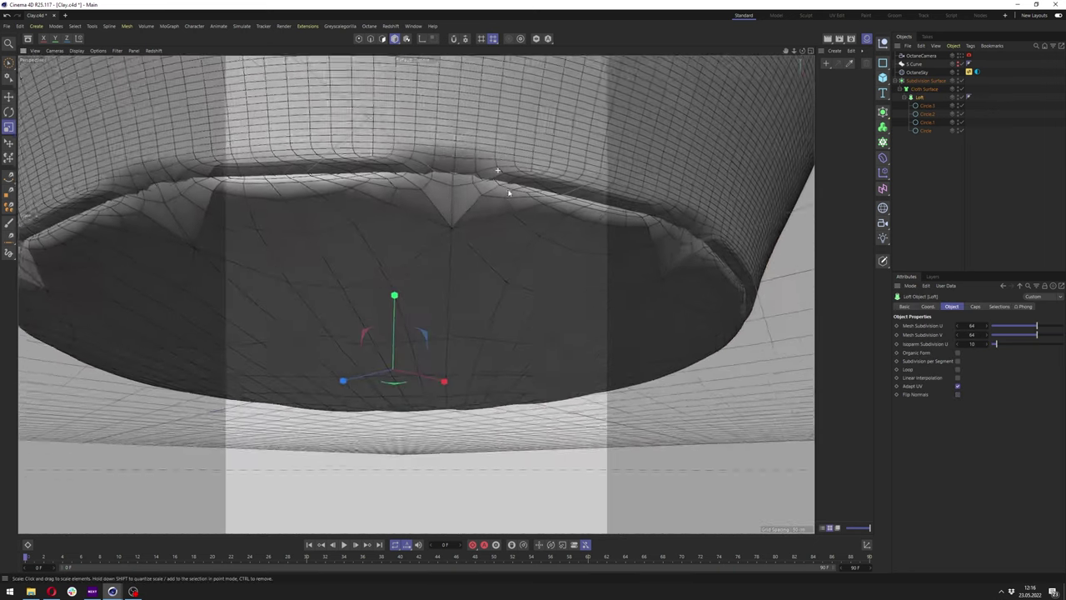
{"action": "left_click_drag", "start_coordinate": [507, 191], "coordinate": [452, 169], "text": "alt"}
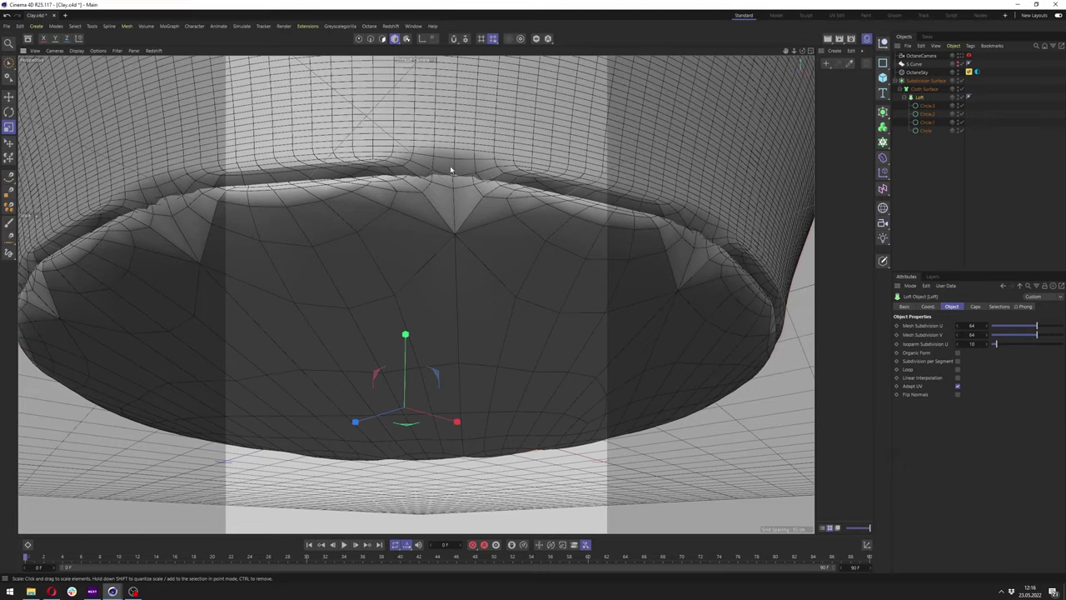
Set the Loft object's caps type to Delaunay and check the mesh on the vase's underside
{"action": "scroll", "coordinate": [452, 170], "scroll_direction": "up", "scroll_amount": 5}
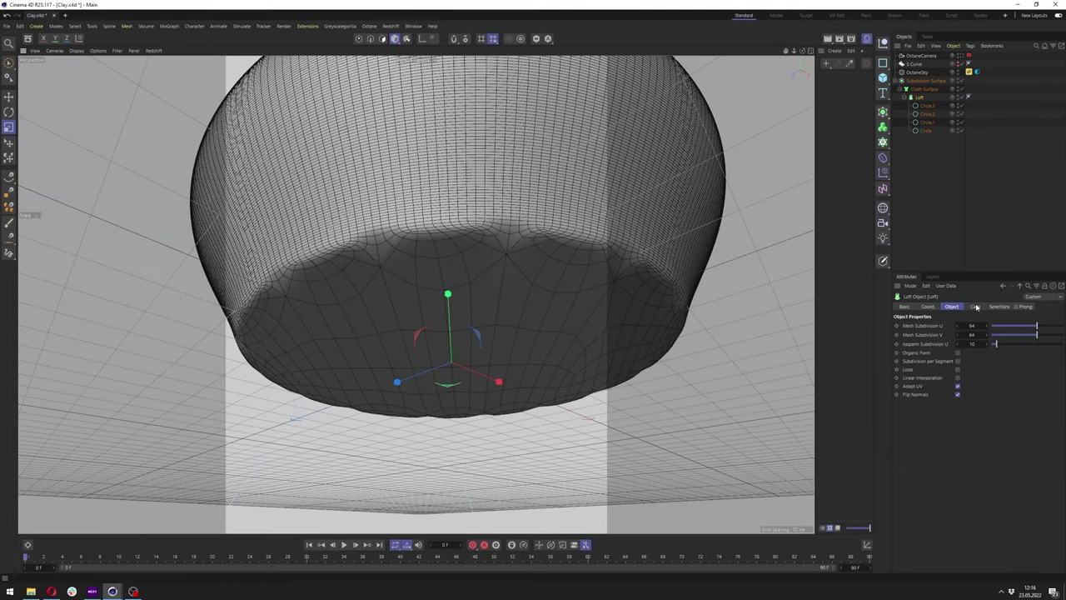
{"action": "left_click", "coordinate": [976, 307]}
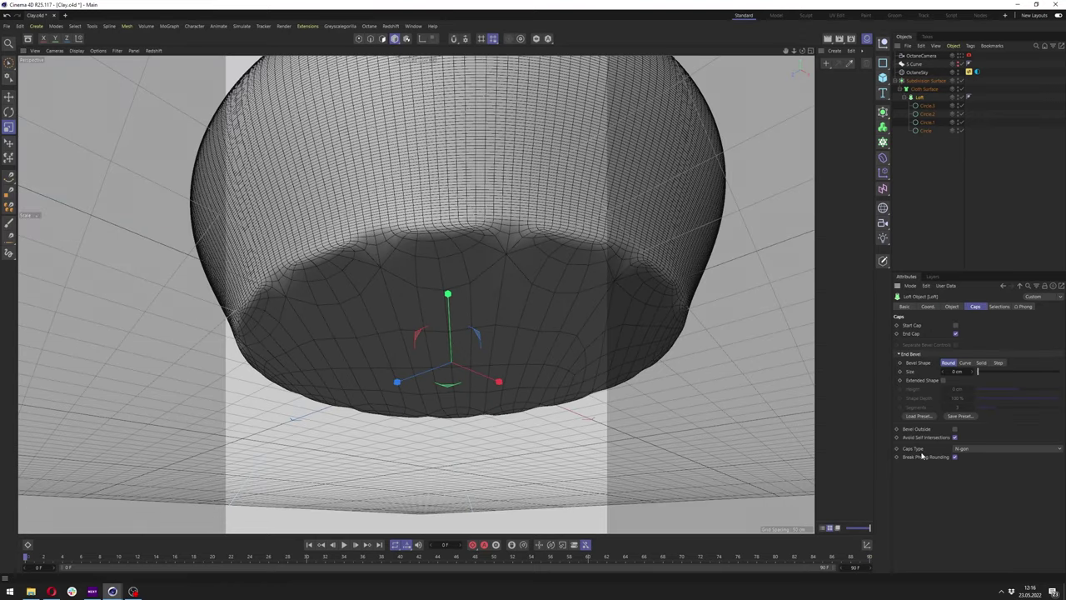
{"action": "left_click", "coordinate": [971, 450]}
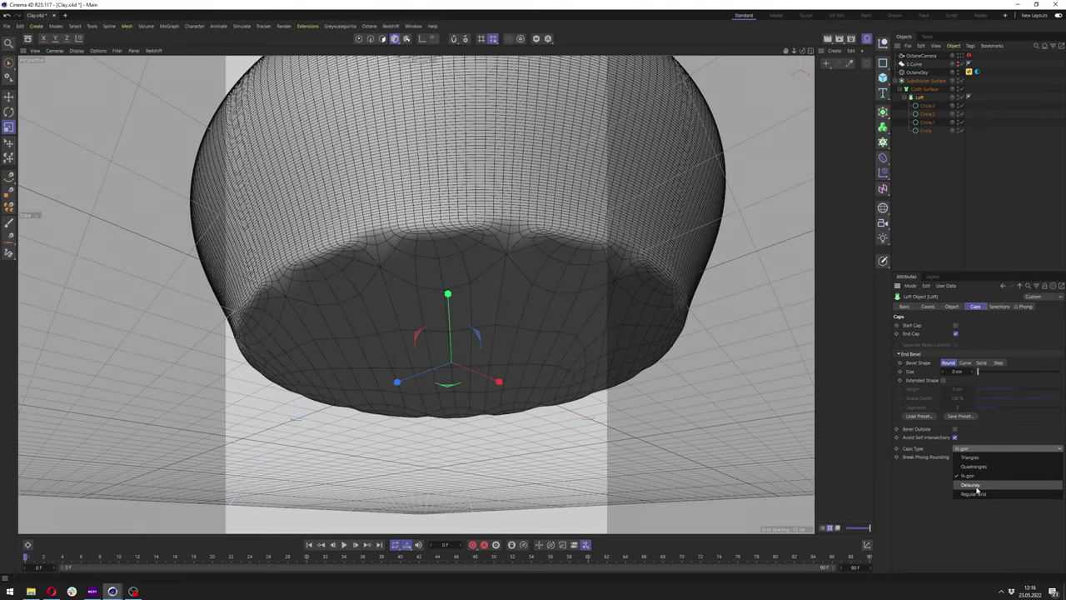
{"action": "left_click", "coordinate": [977, 488]}
{"action": "left_click_drag", "start_coordinate": [507, 226], "coordinate": [454, 261], "text": "alt"}
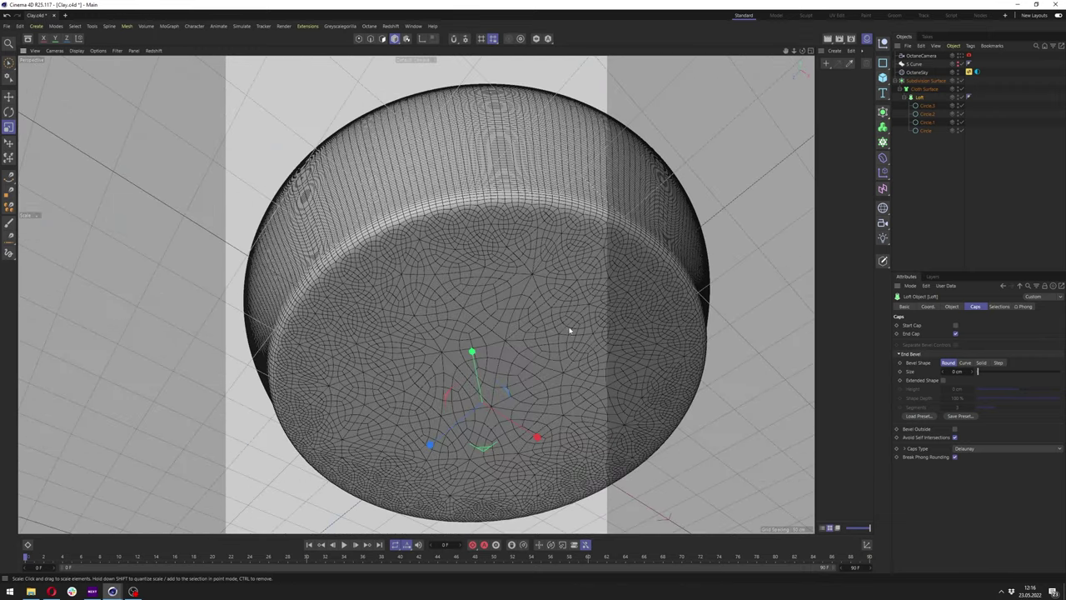
Try the Triangles and Regular Grid caps types on the Loft, and return to Delaunay
{"action": "left_click", "coordinate": [971, 449]}
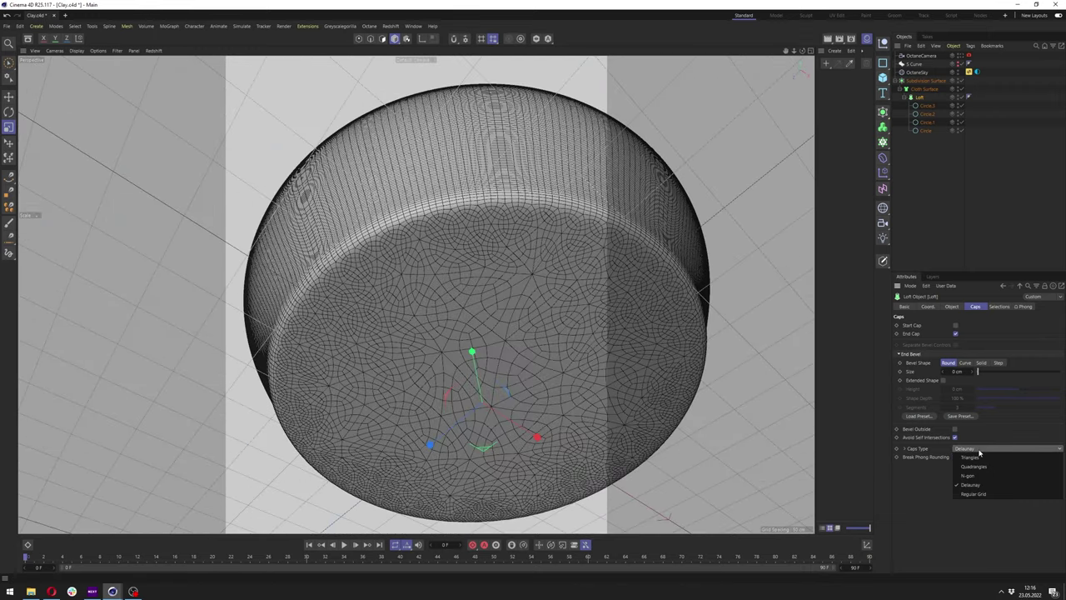
{"action": "left_click", "coordinate": [969, 458]}
{"action": "left_click", "coordinate": [966, 448]}
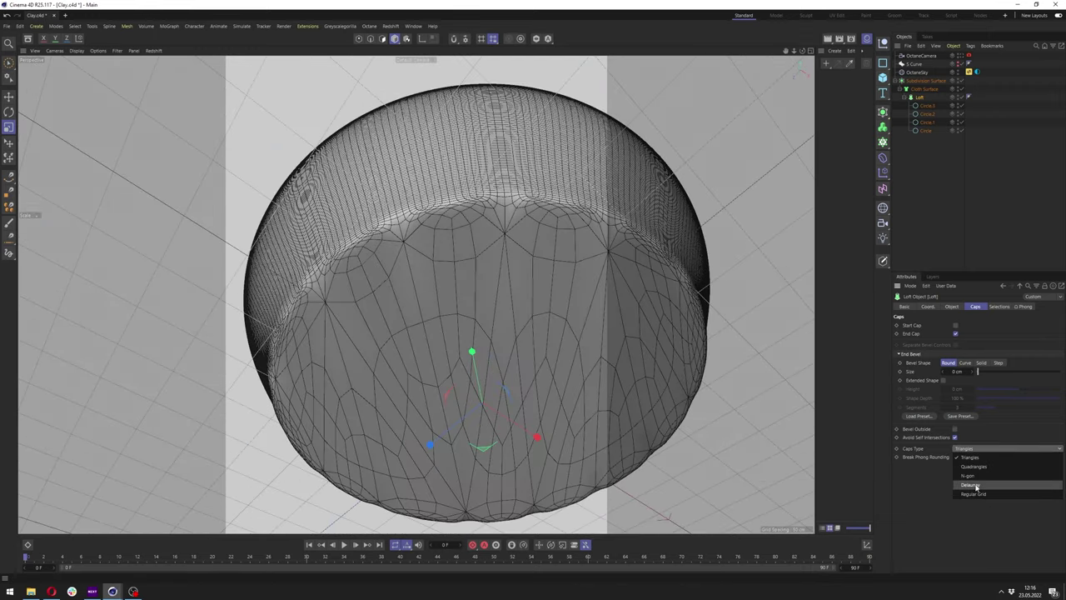
{"action": "left_click", "coordinate": [974, 494]}
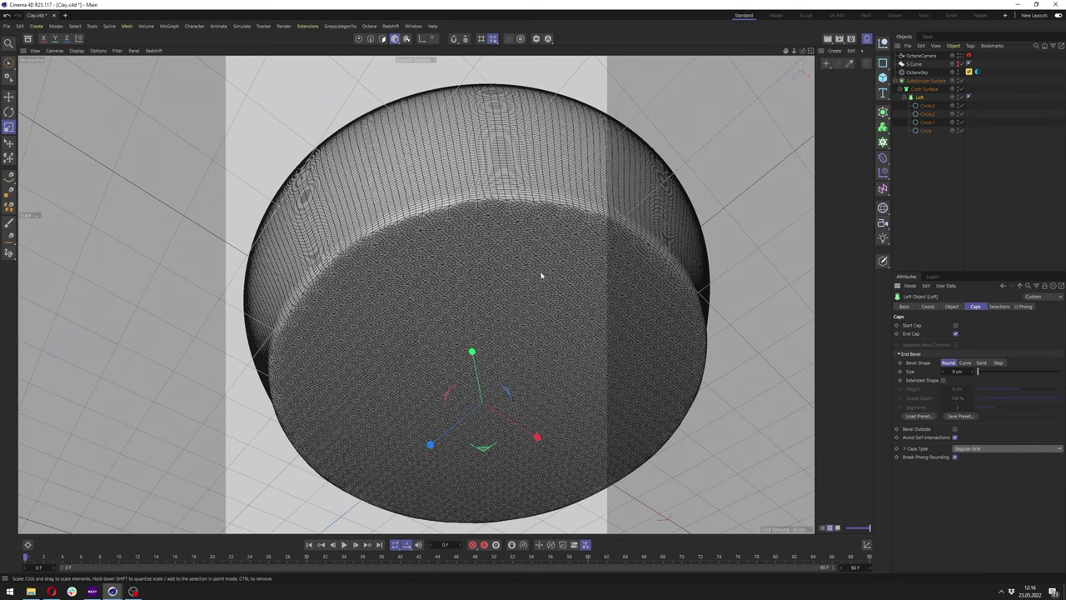
{"action": "left_click", "coordinate": [969, 449]}
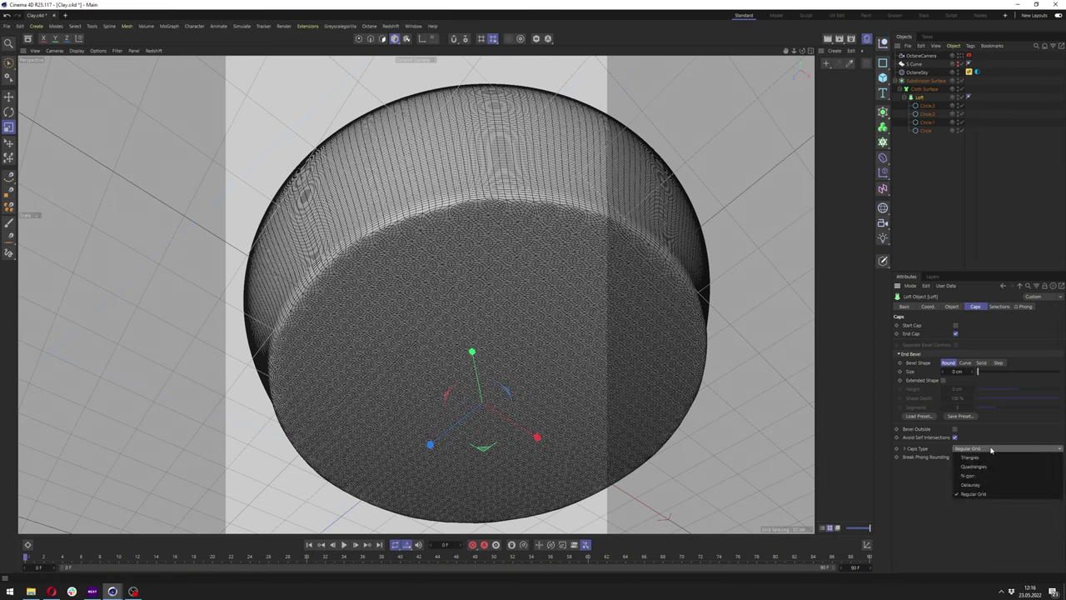
{"action": "left_click", "coordinate": [971, 485]}
Switch the viewport display to Gouraud Shading without lines and examine the shading around the vase's bottom edge
{"action": "left_click", "coordinate": [76, 50]}
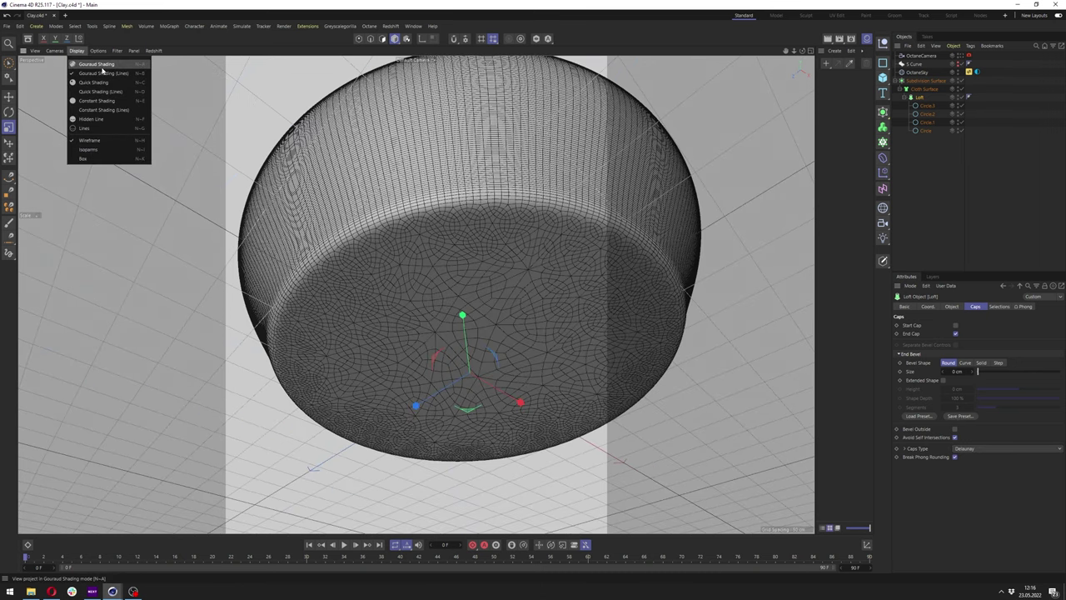
{"action": "left_click", "coordinate": [101, 66]}
{"action": "left_click_drag", "start_coordinate": [552, 227], "coordinate": [489, 249], "text": "alt"}
{"action": "scroll", "coordinate": [489, 249], "scroll_direction": "up", "scroll_amount": 3}
{"action": "left_click_drag", "start_coordinate": [392, 236], "coordinate": [607, 353], "text": "alt"}
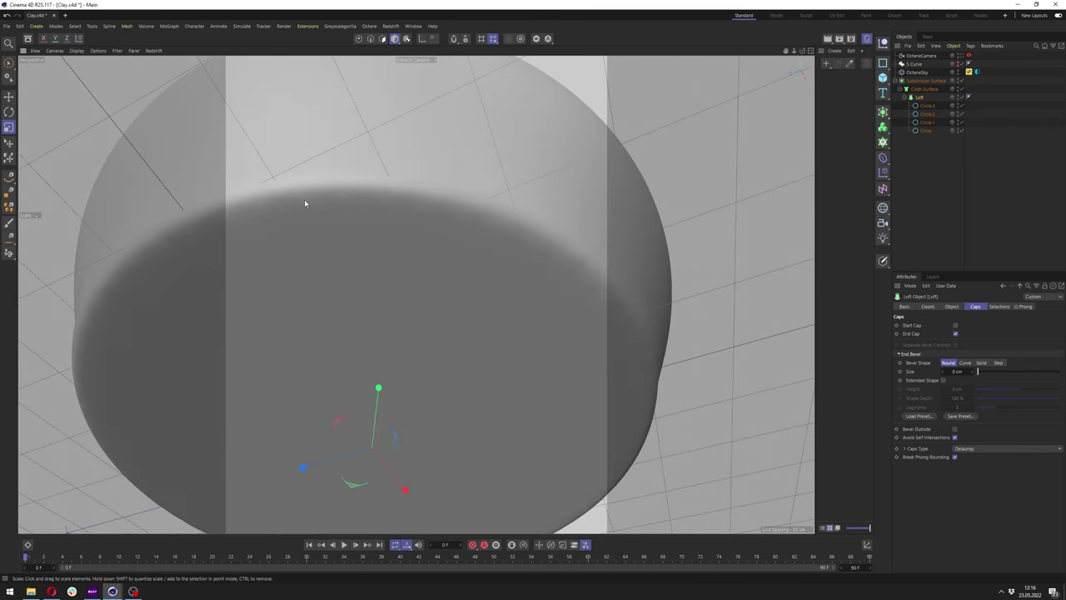
{"action": "left_click_drag", "start_coordinate": [305, 204], "coordinate": [517, 241], "text": "alt"}
{"action": "left_click_drag", "start_coordinate": [357, 230], "coordinate": [358, 204], "text": "alt"}
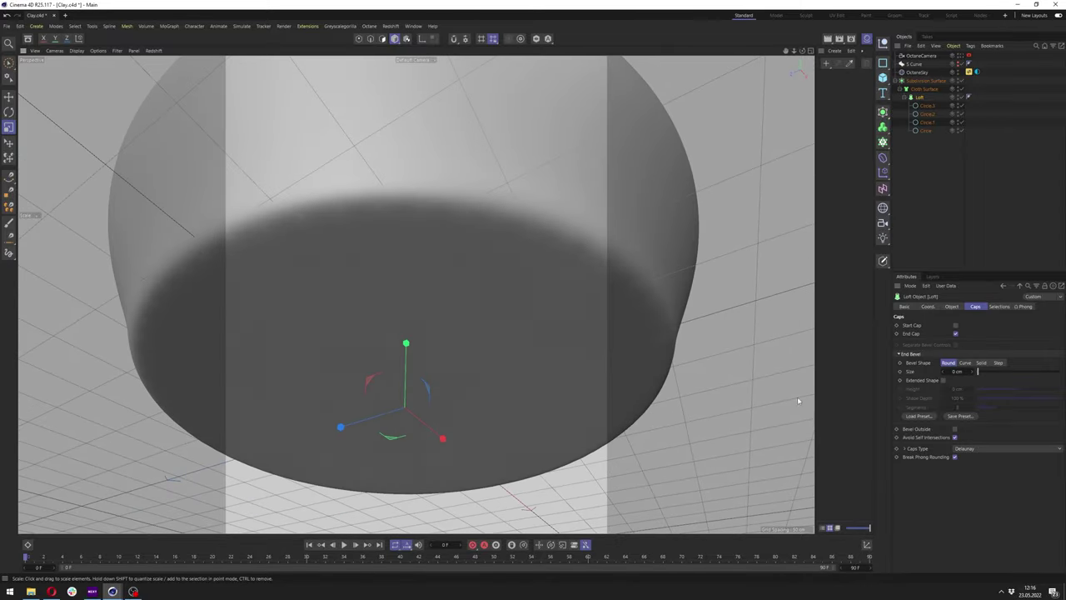
Give the Loft's end cap a round bevel of 0.01 cm with 2 segments
{"action": "left_click_drag", "start_coordinate": [956, 371], "coordinate": [958, 371]}
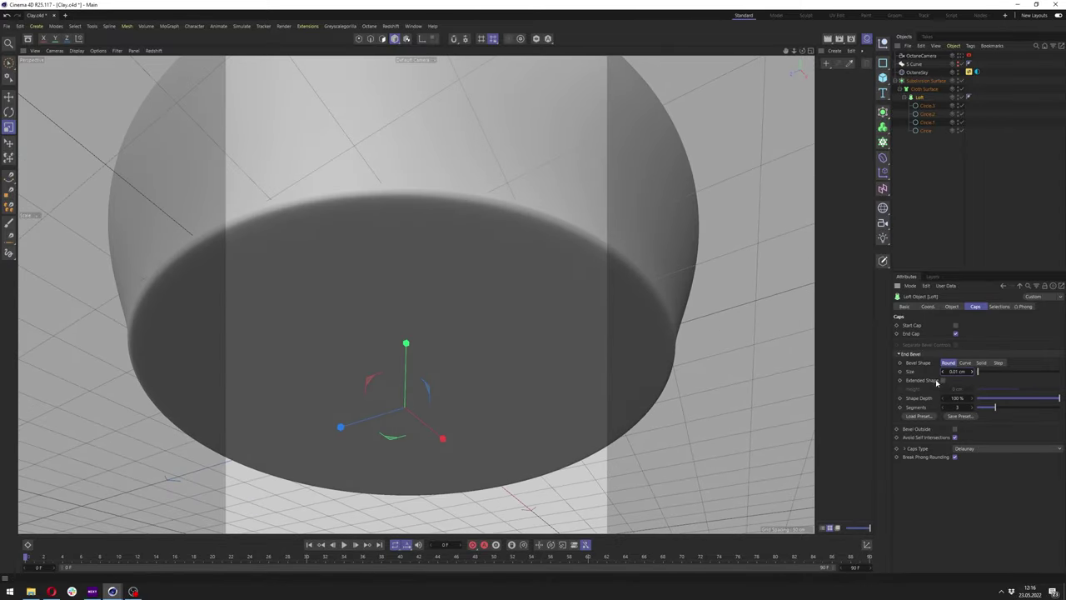
{"action": "left_click_drag", "start_coordinate": [980, 407], "coordinate": [985, 407]}
{"action": "left_click_drag", "start_coordinate": [956, 372], "coordinate": [950, 370]}
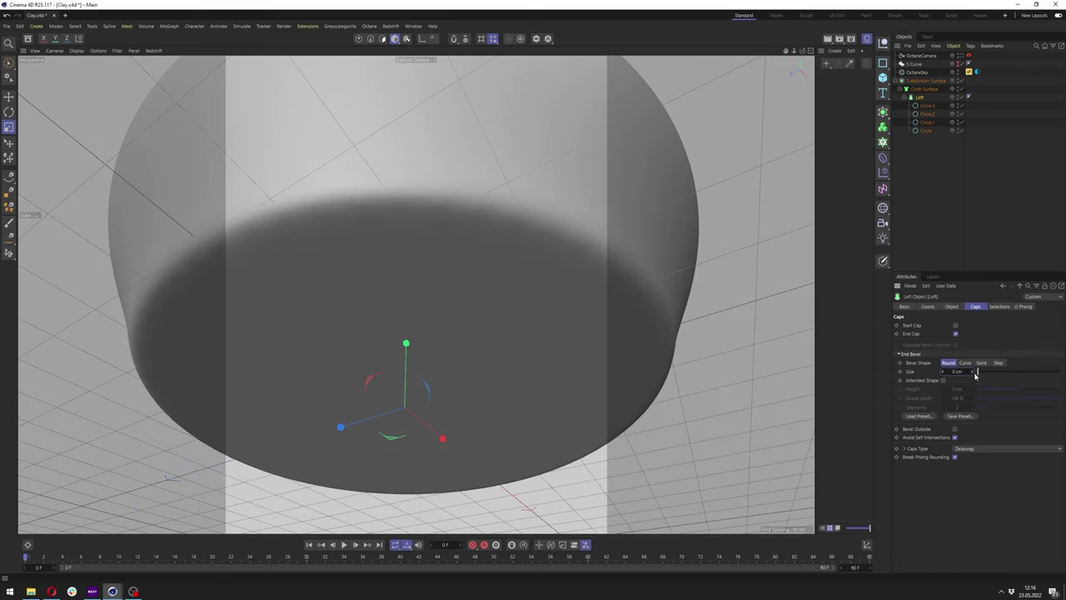
{"action": "left_click_drag", "start_coordinate": [467, 269], "coordinate": [506, 312], "text": "alt"}
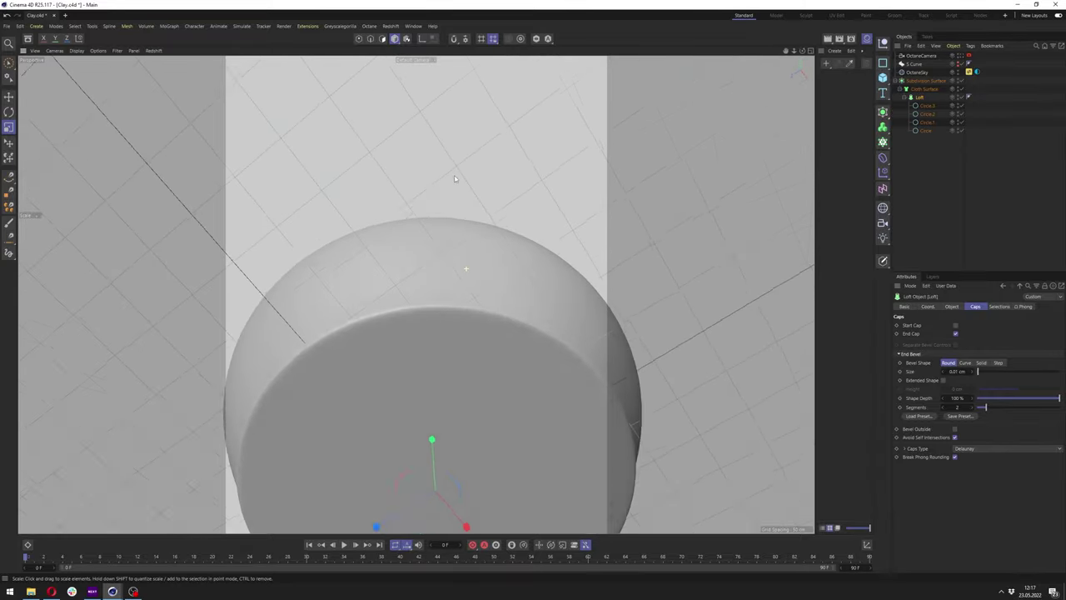
{"action": "scroll", "coordinate": [442, 304], "scroll_direction": "up", "scroll_amount": 3}
{"action": "left_click_drag", "start_coordinate": [419, 337], "coordinate": [447, 319], "text": "alt"}
{"action": "scroll", "coordinate": [504, 400], "scroll_direction": "down", "scroll_amount": 4}
Try reshaping the vase's belly by shifting Circle.1 sideways, tilting it and scaling it down
{"action": "left_click", "coordinate": [933, 123]}
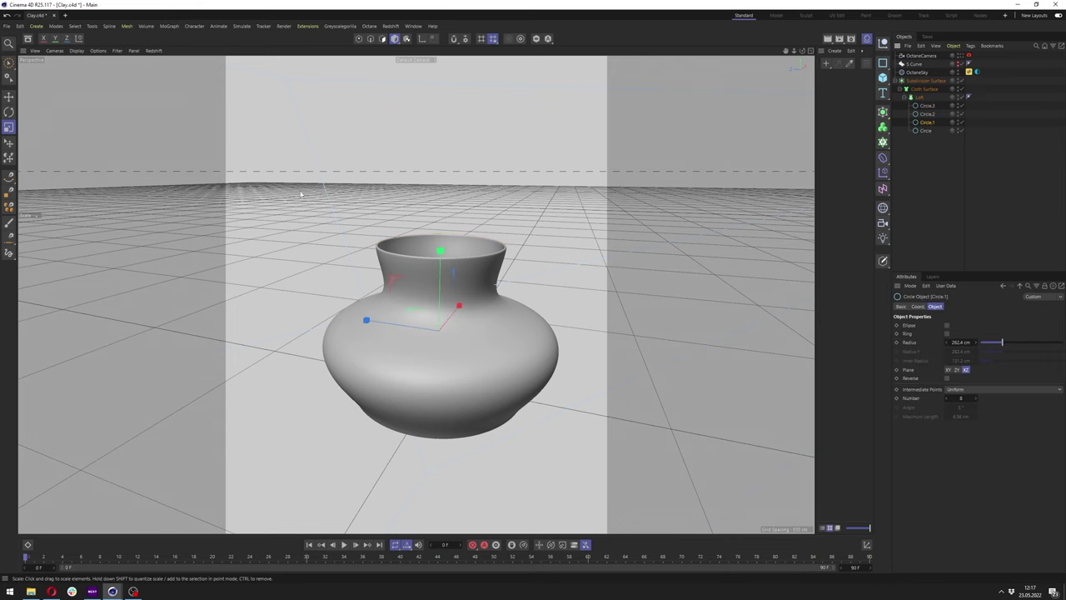
{"action": "key", "text": "e"}
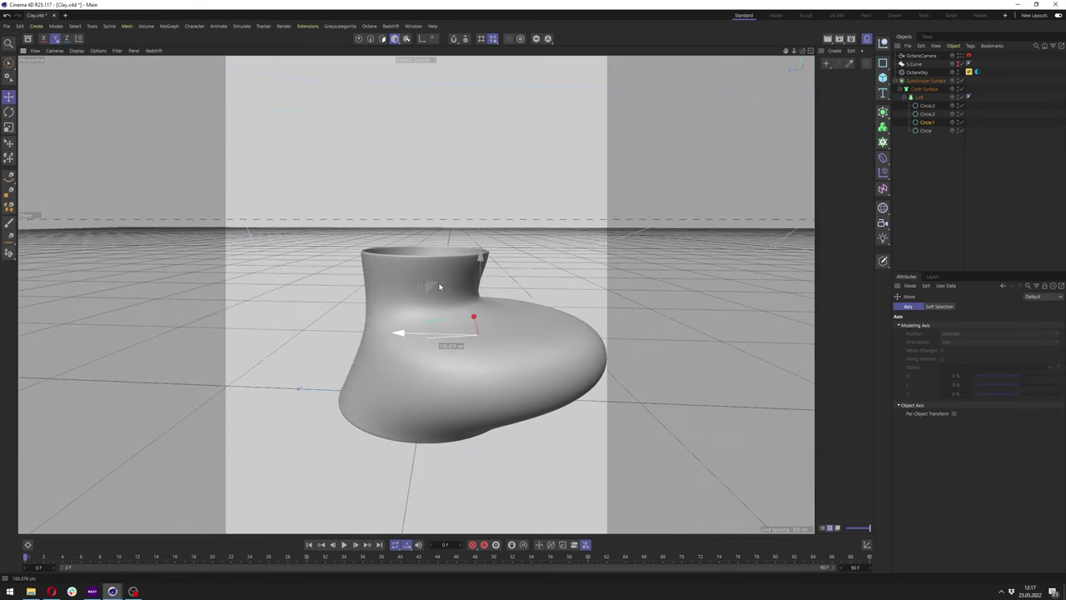
{"action": "left_click_drag", "start_coordinate": [436, 291], "coordinate": [425, 296]}
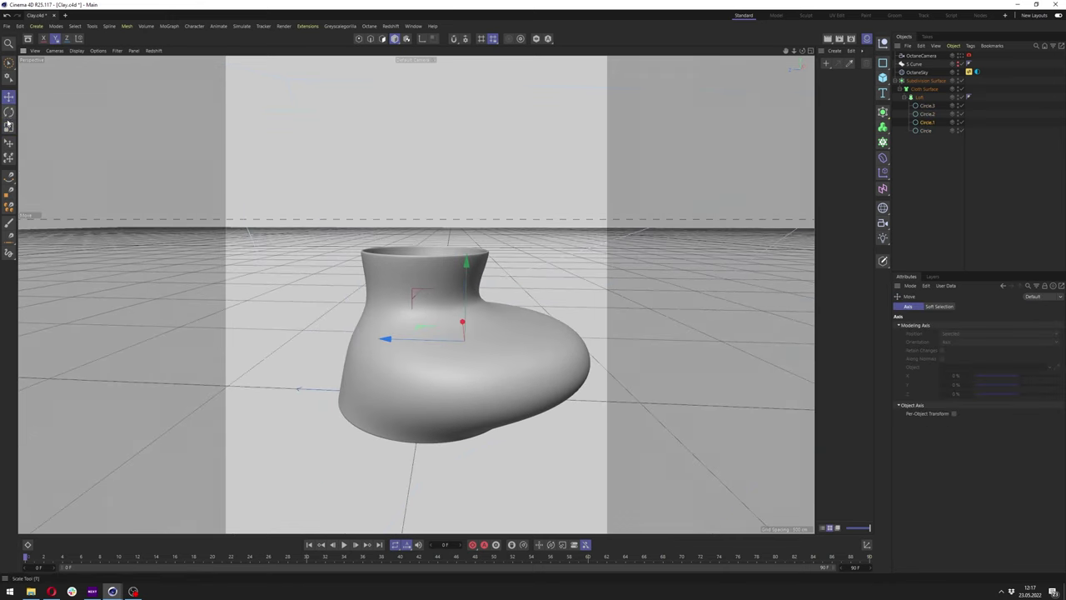
{"action": "left_click", "coordinate": [8, 113]}
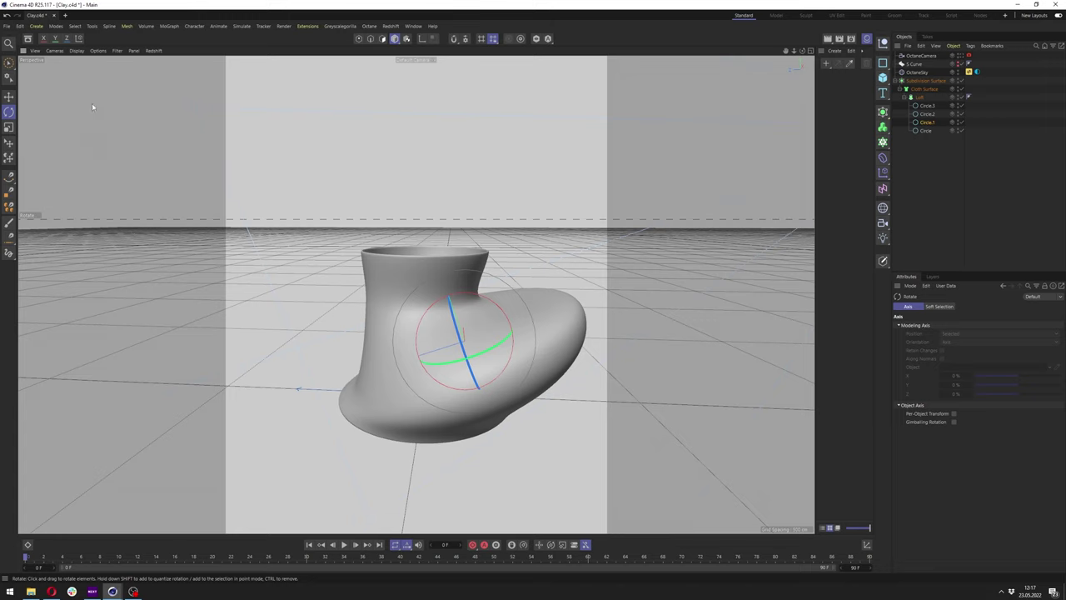
{"action": "left_click", "coordinate": [8, 127]}
{"action": "left_click_drag", "start_coordinate": [508, 333], "coordinate": [411, 309]}
{"action": "left_click", "coordinate": [8, 98]}
{"action": "left_click", "coordinate": [8, 127]}
{"action": "left_click_drag", "start_coordinate": [467, 367], "coordinate": [424, 370]}
Try tilting the neck circle, Circle.2, to bend the upper part of the vase
{"action": "left_click", "coordinate": [927, 114]}
{"action": "left_click", "coordinate": [9, 113]}
{"action": "left_click_drag", "start_coordinate": [440, 271], "coordinate": [417, 337]}
{"action": "left_click_drag", "start_coordinate": [513, 301], "coordinate": [479, 323], "text": "alt"}
{"action": "scroll", "coordinate": [533, 263], "scroll_direction": "up", "scroll_amount": 3}
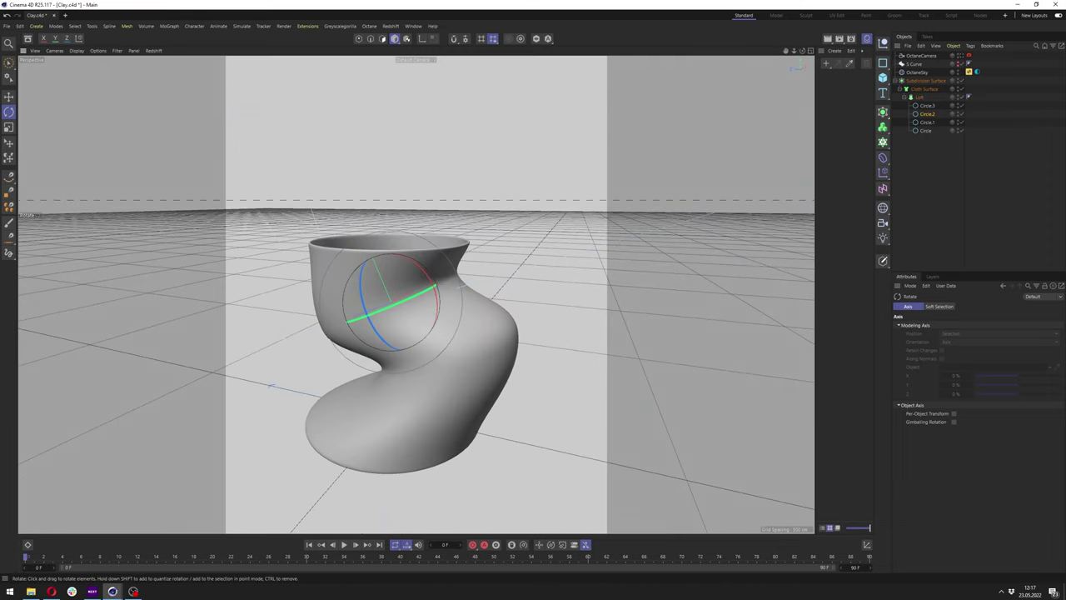
Duplicate the topmost circle, Circle.3, above itself inside the Loft and raise the copy about 25 cm
{"action": "key", "text": "e"}
{"action": "left_click", "coordinate": [927, 106]}
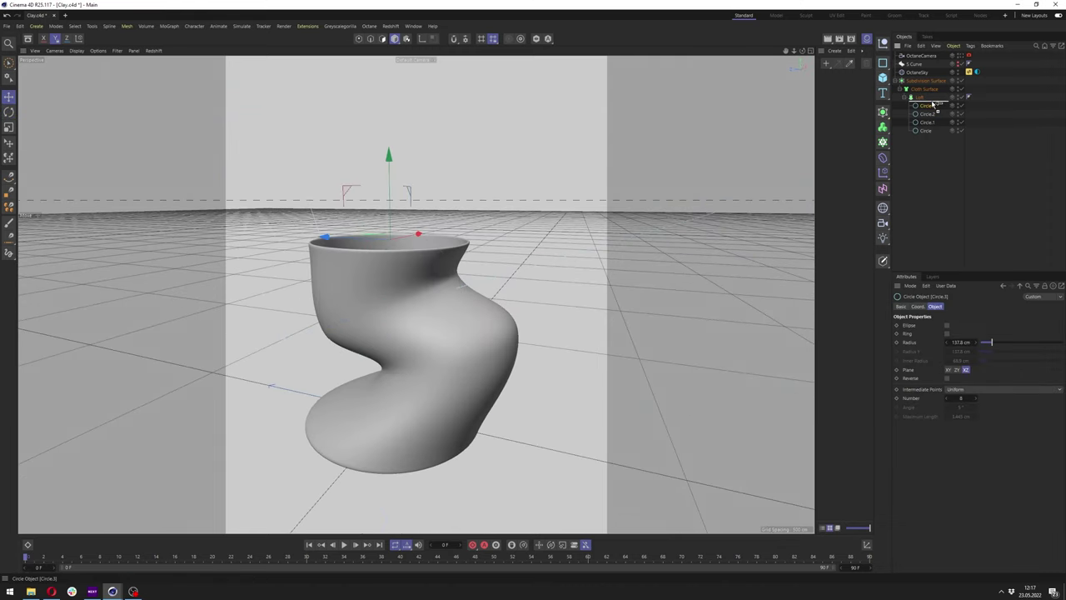
{"action": "key", "text": "ctrl+z"}
{"action": "left_click_drag", "start_coordinate": [932, 102], "coordinate": [934, 104], "text": "ctrl"}
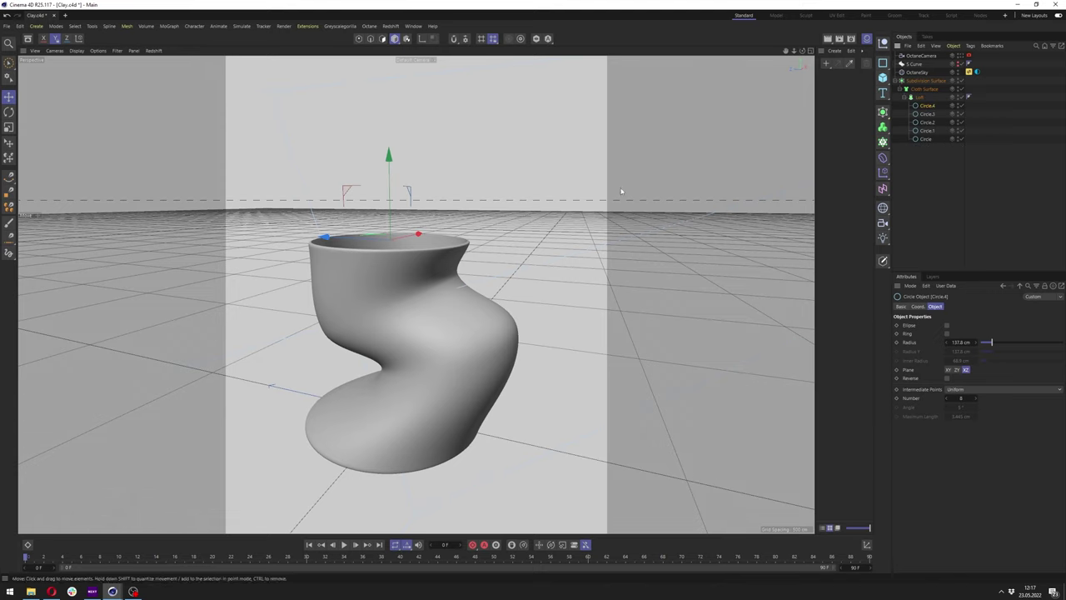
{"action": "mouse_move", "coordinate": [384, 165]}
{"action": "left_mouse_down"}
{"action": "mouse_move", "coordinate": [395, 137]}
{"action": "mouse_move", "coordinate": [395, 152]}
{"action": "left_mouse_up"}
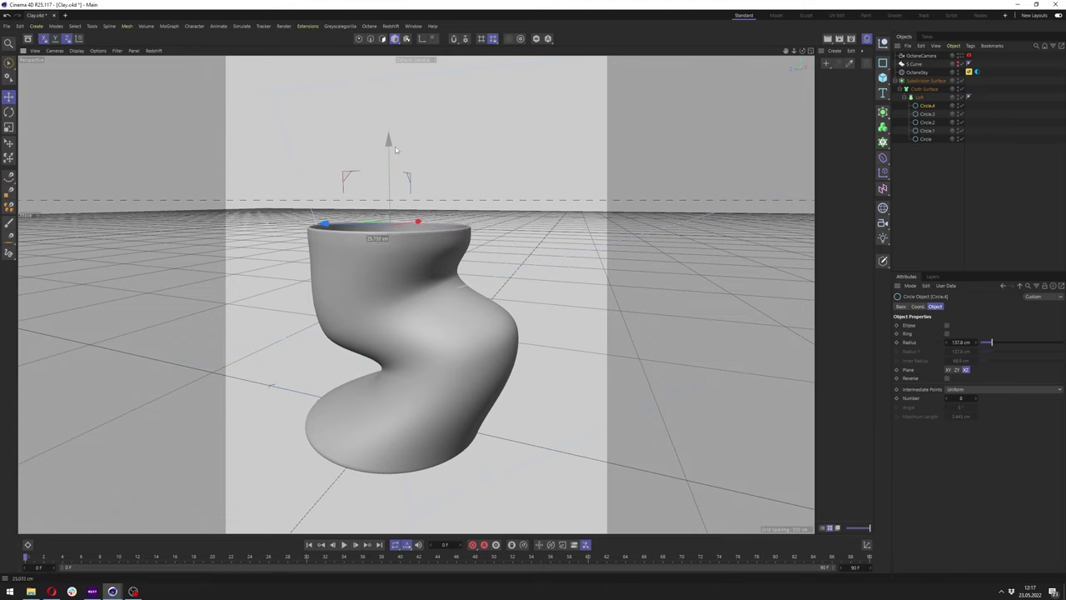
Scale the new top circle up to a radius of about 159 cm to flare the vase's mouth
{"action": "key", "text": "t"}
{"action": "left_click_drag", "start_coordinate": [383, 220], "coordinate": [383, 224], "text": "alt"}
{"action": "left_click", "coordinate": [379, 202]}
{"action": "key", "text": "ctrl+z"}
{"action": "left_click_drag", "start_coordinate": [494, 190], "coordinate": [503, 189]}
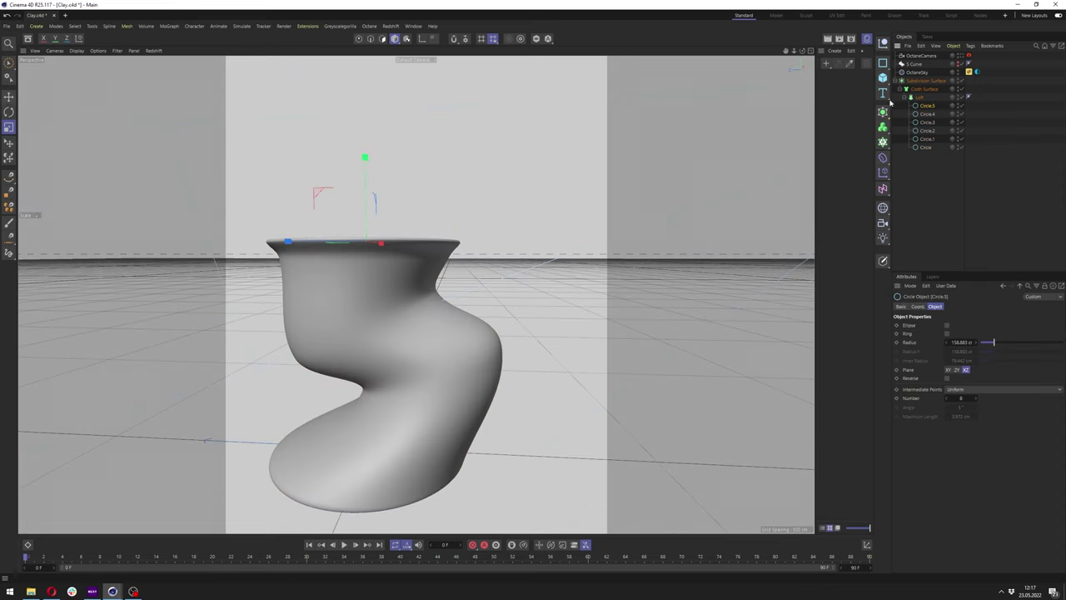
Duplicate the flared top circle at the start of the Loft and raise the copy slightly to form a rim
{"action": "left_click_drag", "start_coordinate": [931, 105], "coordinate": [931, 101], "text": "ctrl"}
{"action": "left_click", "coordinate": [10, 97]}
{"action": "left_click_drag", "start_coordinate": [365, 160], "coordinate": [319, 178]}
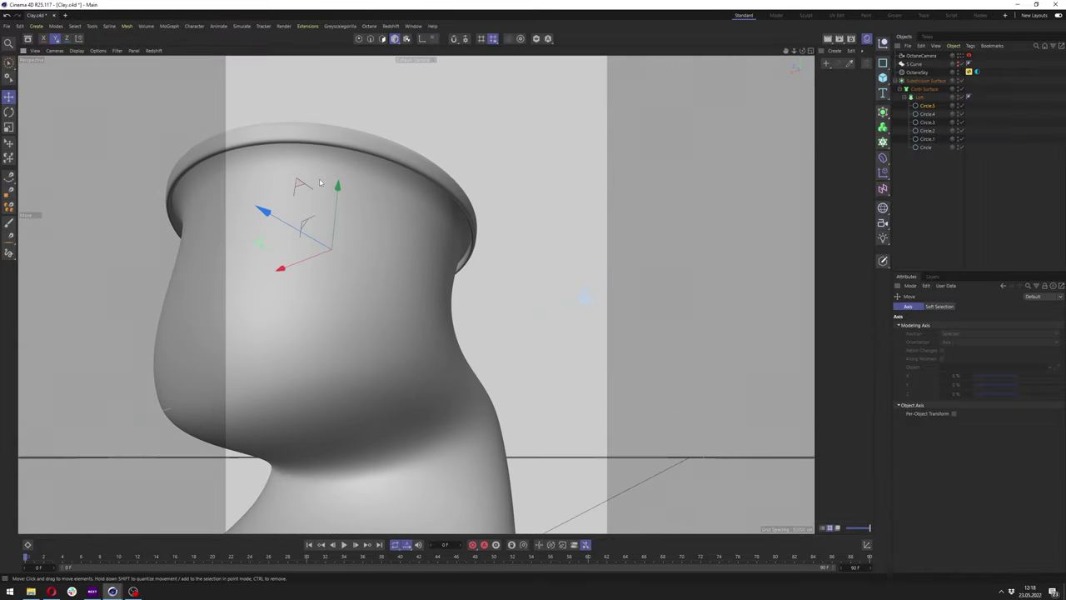
{"action": "scroll", "coordinate": [319, 178], "scroll_direction": "down", "scroll_amount": 3}
{"action": "left_click_drag", "start_coordinate": [391, 201], "coordinate": [333, 214], "text": "alt"}
{"action": "scroll", "coordinate": [333, 215], "scroll_direction": "down", "scroll_amount": 2}
{"action": "left_click_drag", "start_coordinate": [429, 231], "coordinate": [477, 203], "text": "alt"}
Show the object coordinates, reset Circle.1's horizontal offset and rotation to 0, and scale it up to about 440 cm across
{"action": "left_click", "coordinate": [934, 139]}
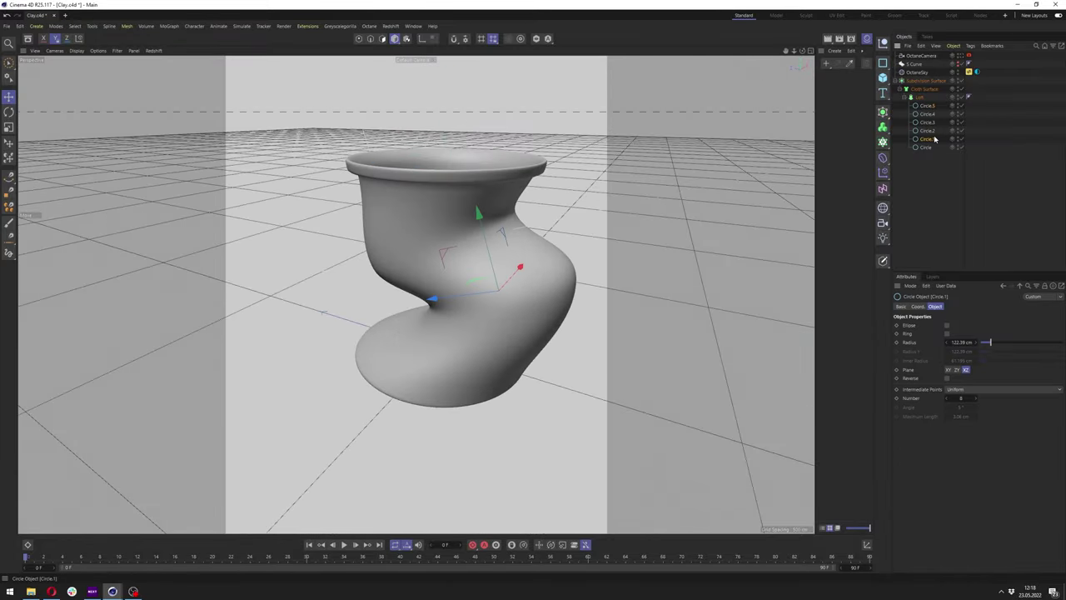
{"action": "left_click_drag", "start_coordinate": [434, 256], "coordinate": [441, 223]}
{"action": "left_click", "coordinate": [867, 545]}
{"action": "left_click", "coordinate": [972, 539]}
{"action": "key", "text": "t"}
{"action": "left_click_drag", "start_coordinate": [279, 325], "coordinate": [342, 320]}
{"action": "left_click_drag", "start_coordinate": [341, 321], "coordinate": [384, 254], "text": "alt"}
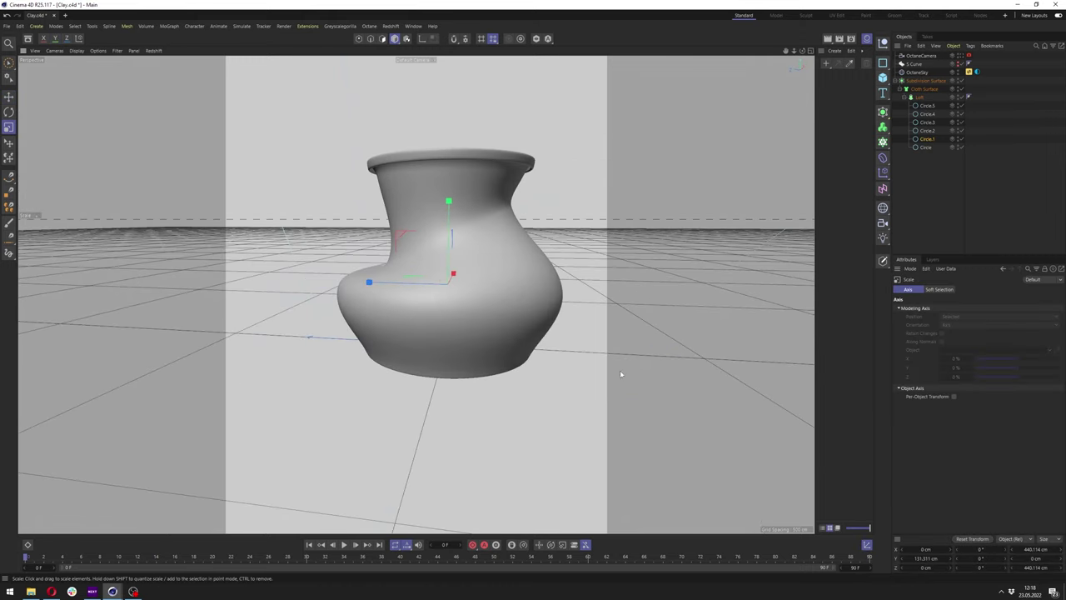
Straighten the neck by setting Circle.2's horizontal offset and rotation to 0
{"action": "left_click", "coordinate": [926, 131]}
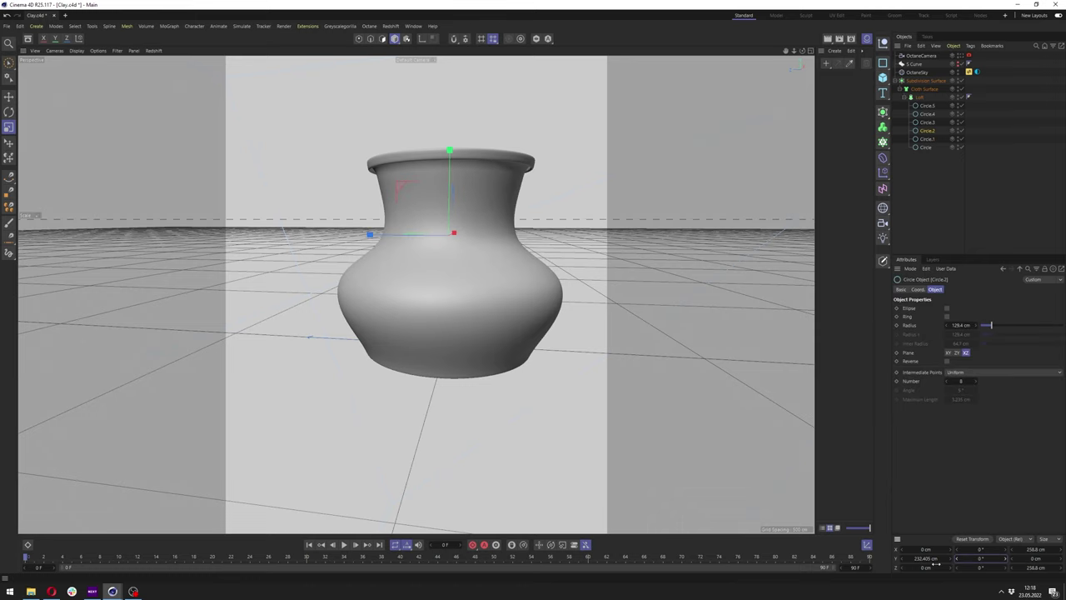
{"action": "left_click_drag", "start_coordinate": [483, 224], "coordinate": [461, 224], "text": "alt"}
{"action": "middle_click_drag", "start_coordinate": [460, 224], "coordinate": [433, 263], "text": "alt"}
Delete Circle.5 and Circle.3 from the Loft and raise the neck circle, Circle.2, to a height of about 282 cm
{"action": "left_click", "coordinate": [927, 106]}
{"action": "key", "text": "Delete"}
{"action": "left_click", "coordinate": [927, 114]}
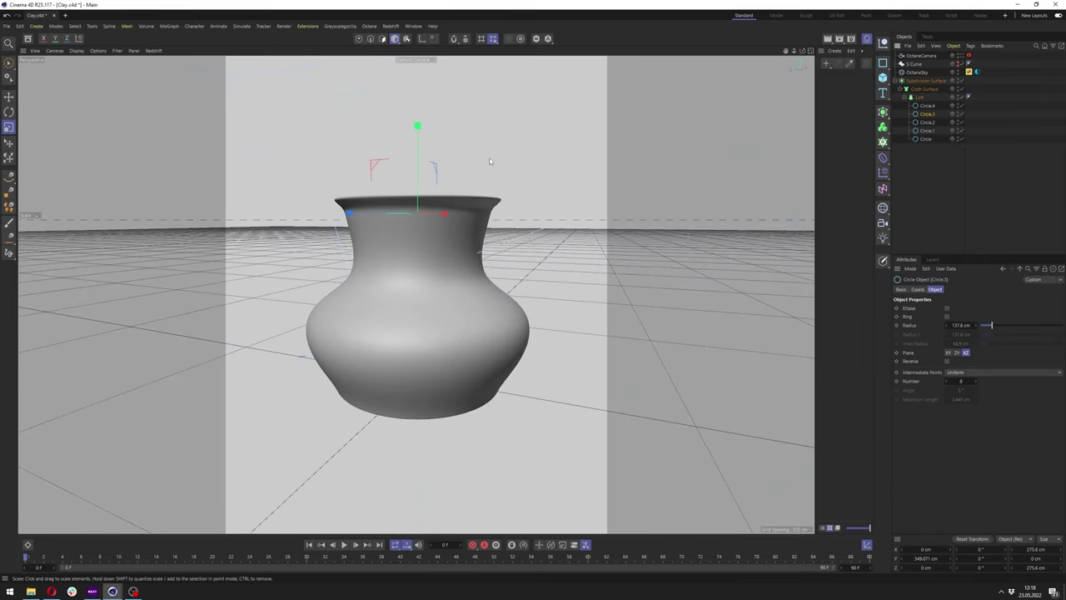
{"action": "left_click", "coordinate": [9, 97]}
{"action": "left_click_drag", "start_coordinate": [417, 133], "coordinate": [434, 166]}
{"action": "key", "text": "Delete"}
{"action": "left_click", "coordinate": [927, 115]}
{"action": "left_click_drag", "start_coordinate": [445, 195], "coordinate": [460, 223], "text": "alt"}
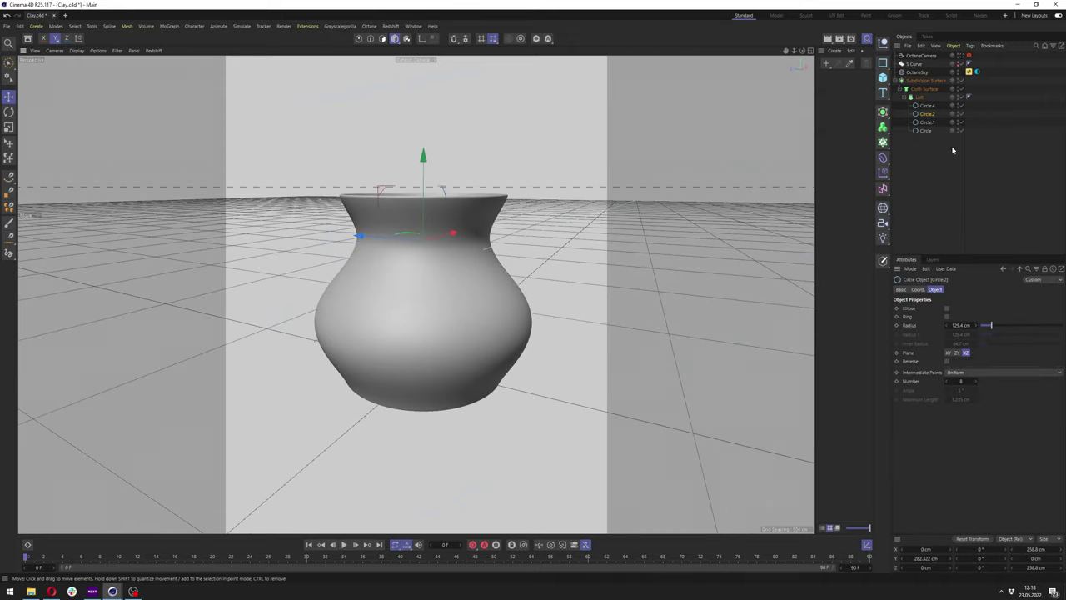
Look through the OctaneCamera and scale up the base circle to widen the vase's bottom
{"action": "left_click", "coordinate": [961, 57]}
{"action": "left_click", "coordinate": [926, 131]}
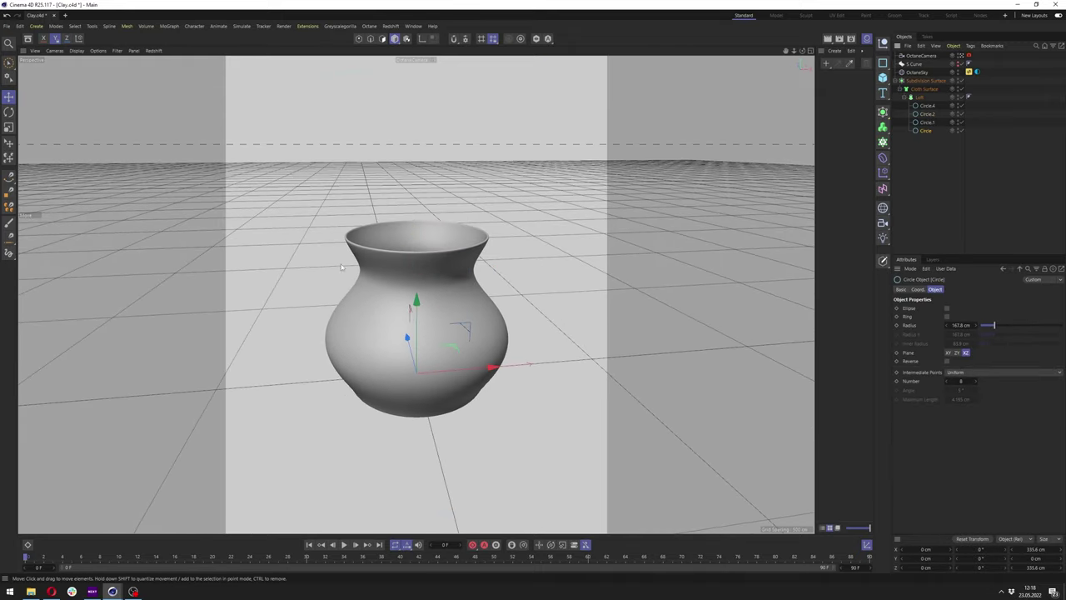
{"action": "key", "text": "t"}
{"action": "left_click_drag", "start_coordinate": [459, 348], "coordinate": [560, 330]}
Scale Circle.1 up to a radius of about 285 cm for a fuller belly, and widen the neck circle, Circle.2
{"action": "left_click", "coordinate": [928, 122]}
{"action": "left_click_drag", "start_coordinate": [454, 308], "coordinate": [540, 273]}
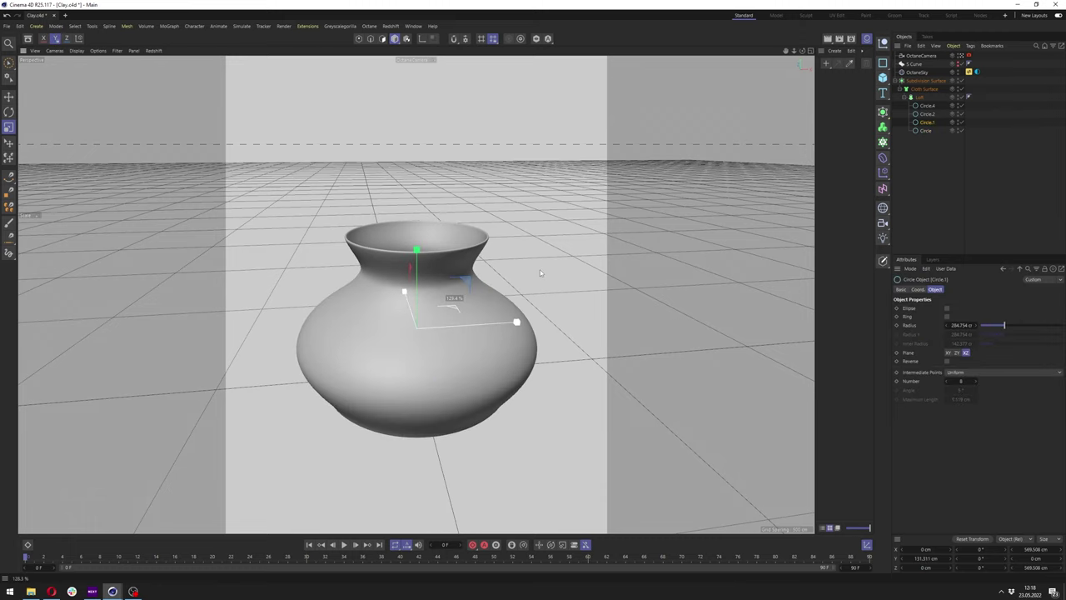
{"action": "left_click", "coordinate": [924, 115]}
{"action": "left_click_drag", "start_coordinate": [456, 248], "coordinate": [567, 218]}
Raise the top circle, Circle.4, to a height of about 447 cm and scale it to a radius of about 204 cm
{"action": "left_click", "coordinate": [926, 105]}
{"action": "key", "text": "e"}
{"action": "left_click_drag", "start_coordinate": [417, 145], "coordinate": [416, 109]}
{"action": "key", "text": "t"}
{"action": "left_click_drag", "start_coordinate": [473, 189], "coordinate": [543, 170]}
Scale the neck circle, Circle.2, down slightly and move it higher up the vase
{"action": "left_click", "coordinate": [927, 114]}
{"action": "left_click_drag", "start_coordinate": [443, 268], "coordinate": [413, 275]}
{"action": "left_click", "coordinate": [8, 97]}
{"action": "left_click_drag", "start_coordinate": [416, 190], "coordinate": [400, 160]}
Scale the top circle, Circle.4, down to about 305 cm across to narrow the vase's mouth
{"action": "left_click", "coordinate": [927, 106]}
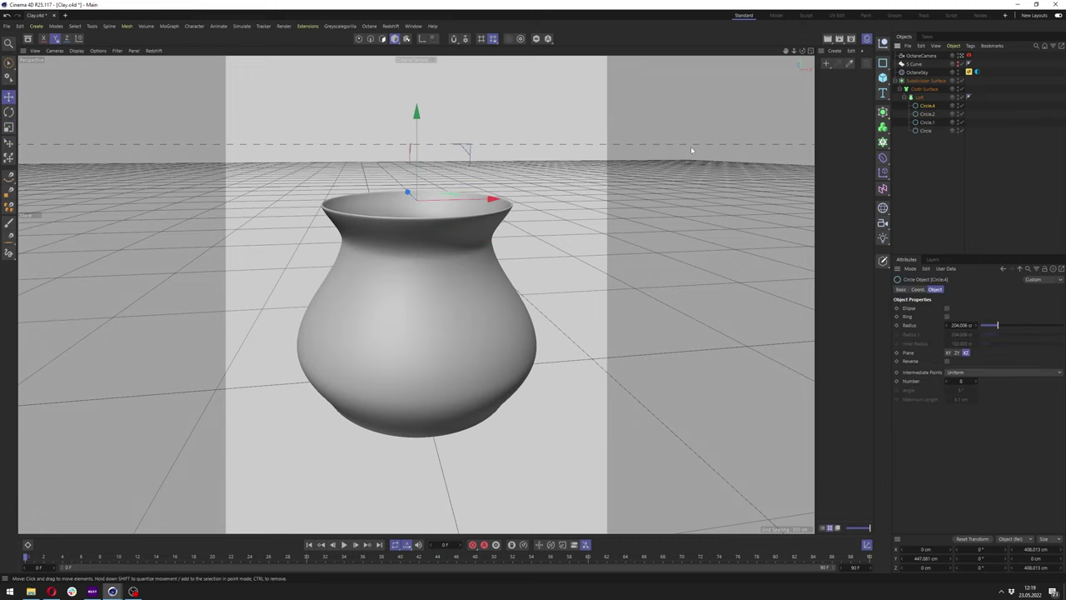
{"action": "key", "text": "t"}
{"action": "left_click_drag", "start_coordinate": [456, 199], "coordinate": [377, 226]}
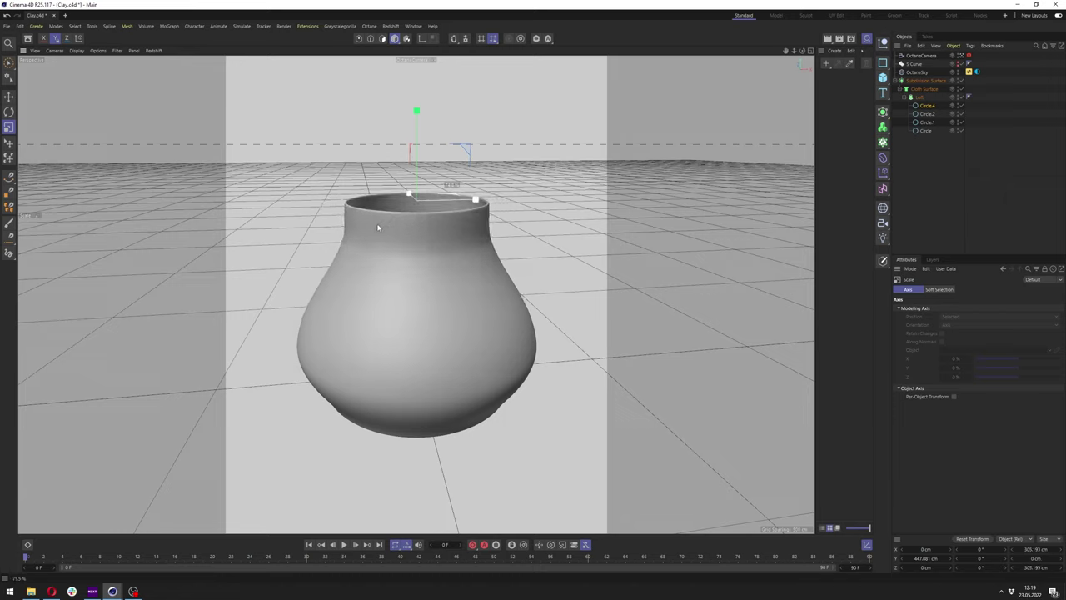
Duplicate the top circle in the Loft, scale the copy to about 331 cm across and raise it to about 475 cm for a lip
{"action": "key", "text": "e"}
{"action": "left_click_drag", "start_coordinate": [922, 106], "coordinate": [922, 101], "text": "ctrl"}
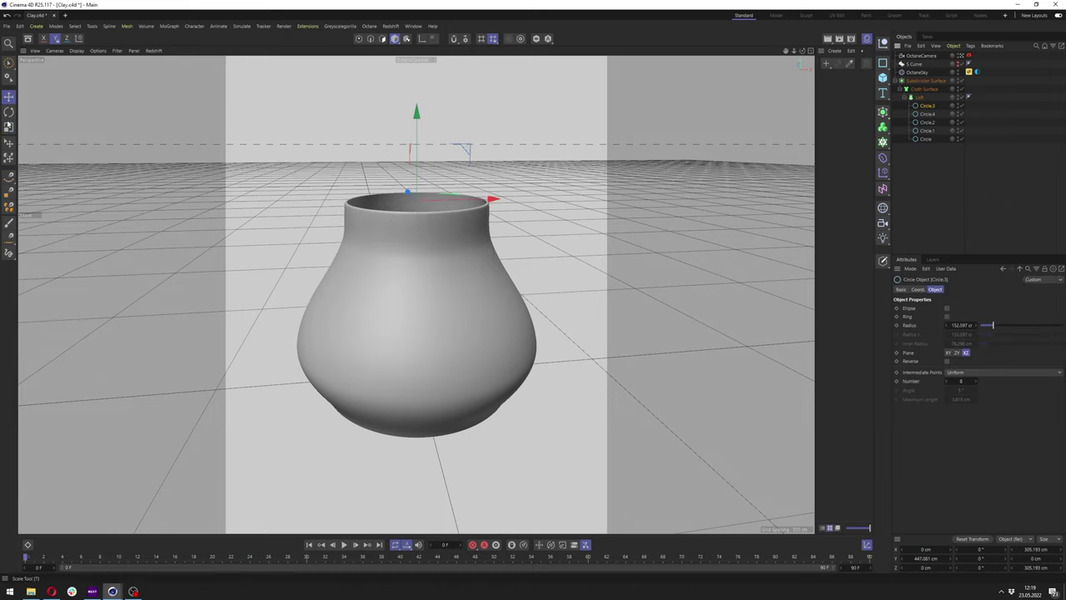
{"action": "key", "text": "t"}
{"action": "left_click_drag", "start_coordinate": [356, 196], "coordinate": [371, 196]}
{"action": "key", "text": "e"}
{"action": "left_click_drag", "start_coordinate": [371, 196], "coordinate": [371, 182]}
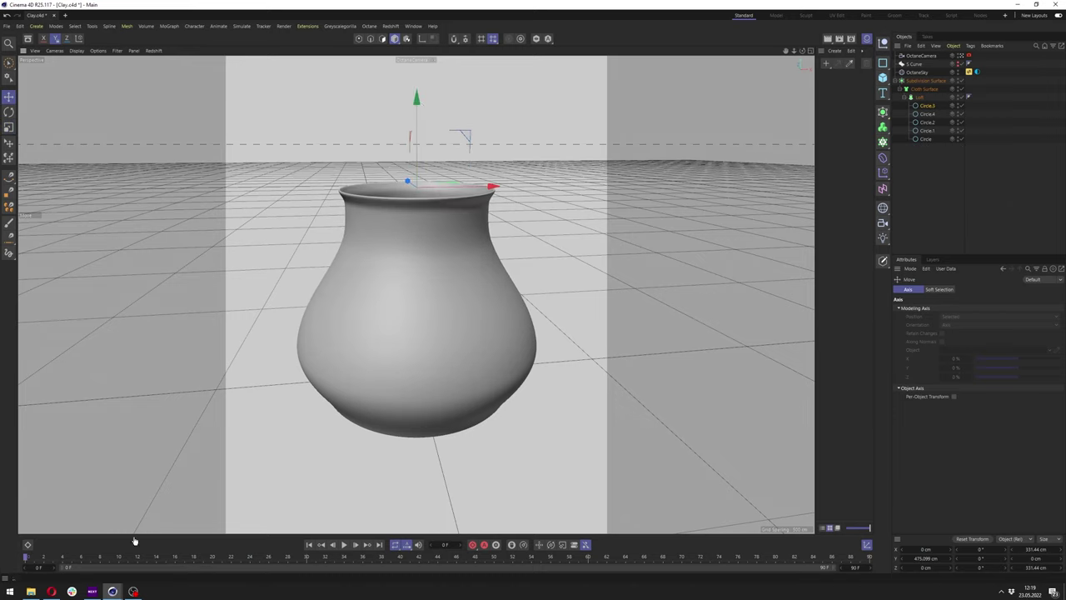
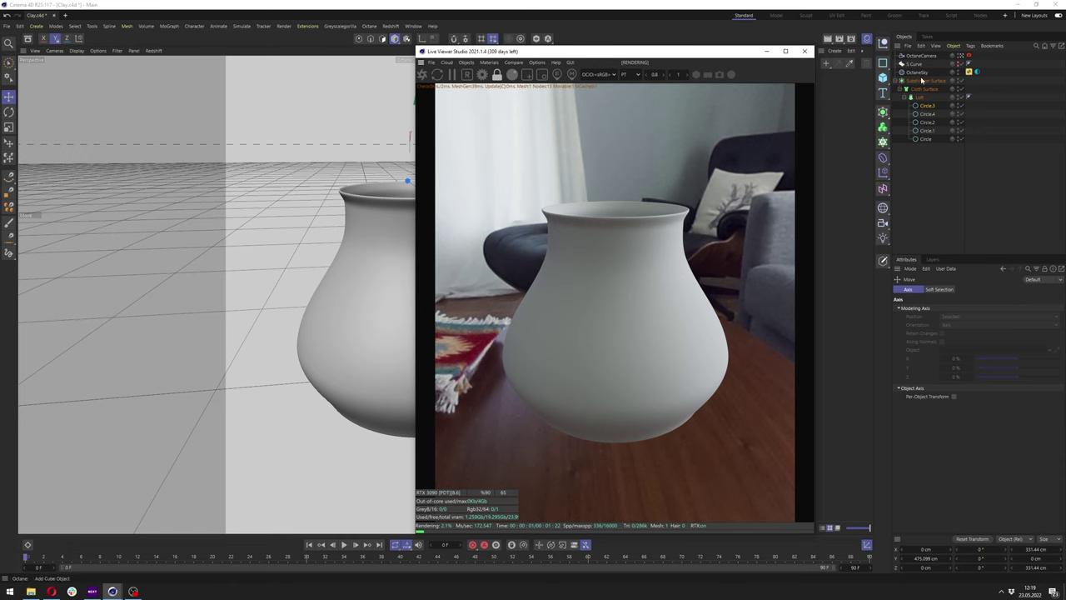
Turn on the visibility of the S Curve backdrop so it shows behind and beneath the vase
{"action": "left_click", "coordinate": [958, 66]}
{"action": "left_click", "coordinate": [914, 64]}
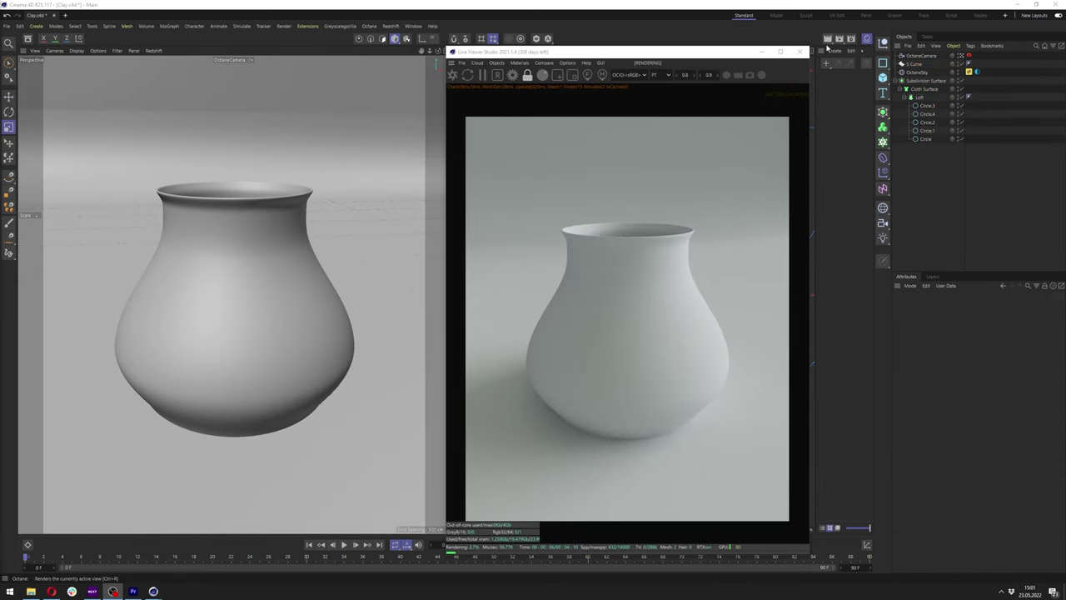
Create a new Octane Material and assign it to the vase's Subdivision Surface
{"action": "left_click", "coordinate": [834, 51]}
{"action": "mouse_move", "coordinate": [873, 82]}
{"action": "mouse_move", "coordinate": [970, 85]}
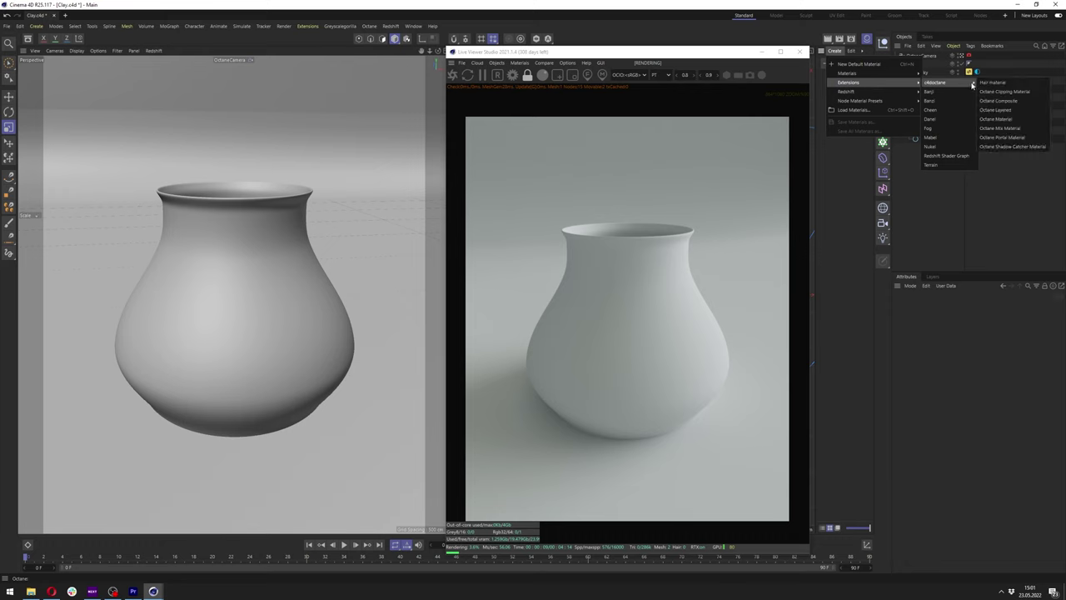
{"action": "left_click", "coordinate": [1007, 120]}
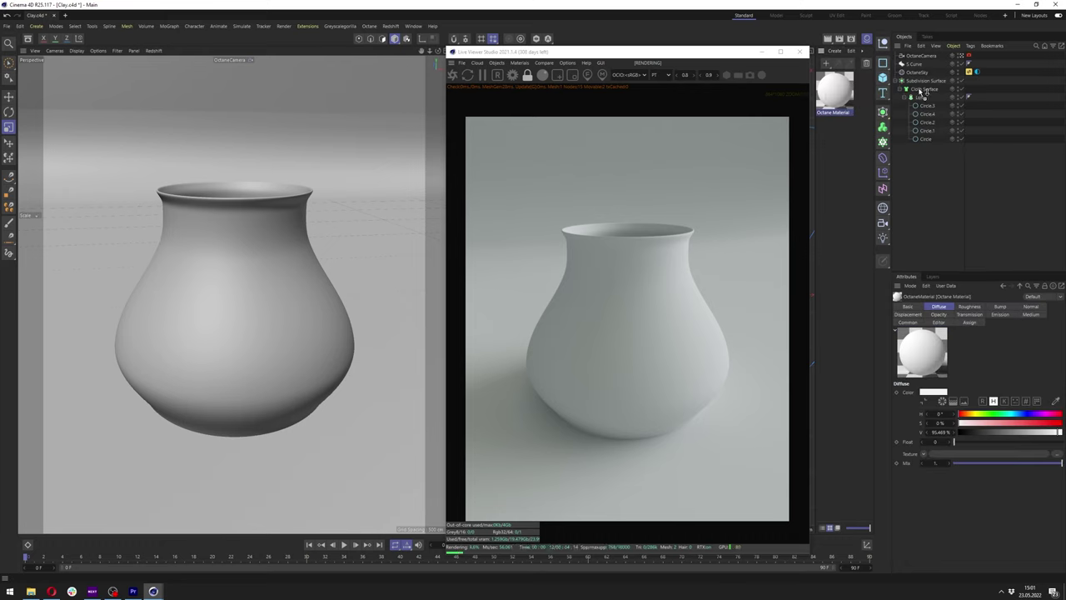
{"action": "left_click_drag", "start_coordinate": [922, 85], "coordinate": [923, 88]}
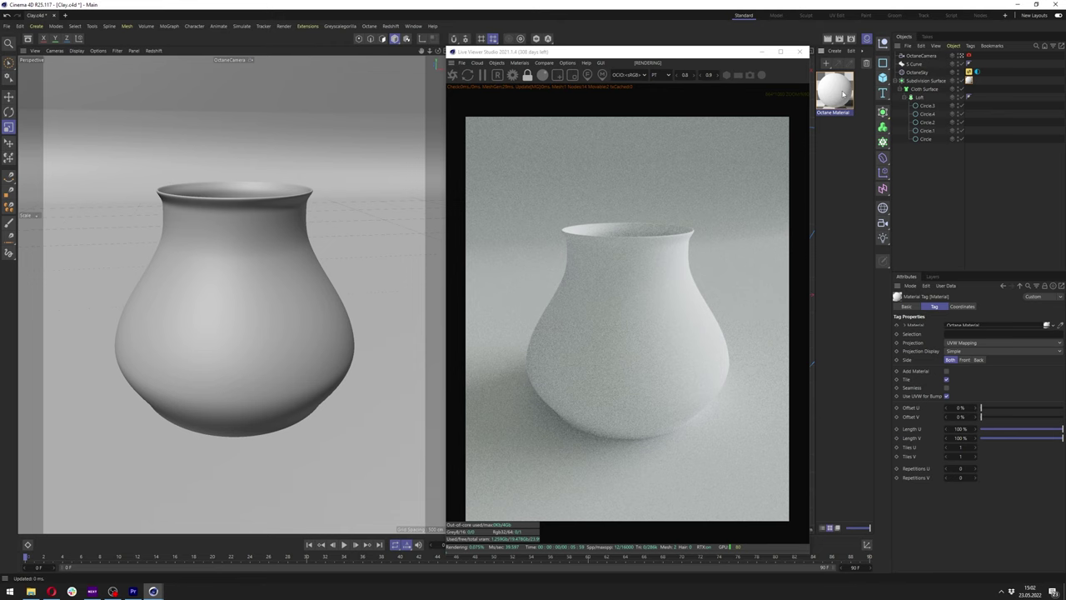
Open the vase material in the Octane Node Editor beside the render view and change its material type to Universal
{"action": "double_click", "coordinate": [841, 102]}
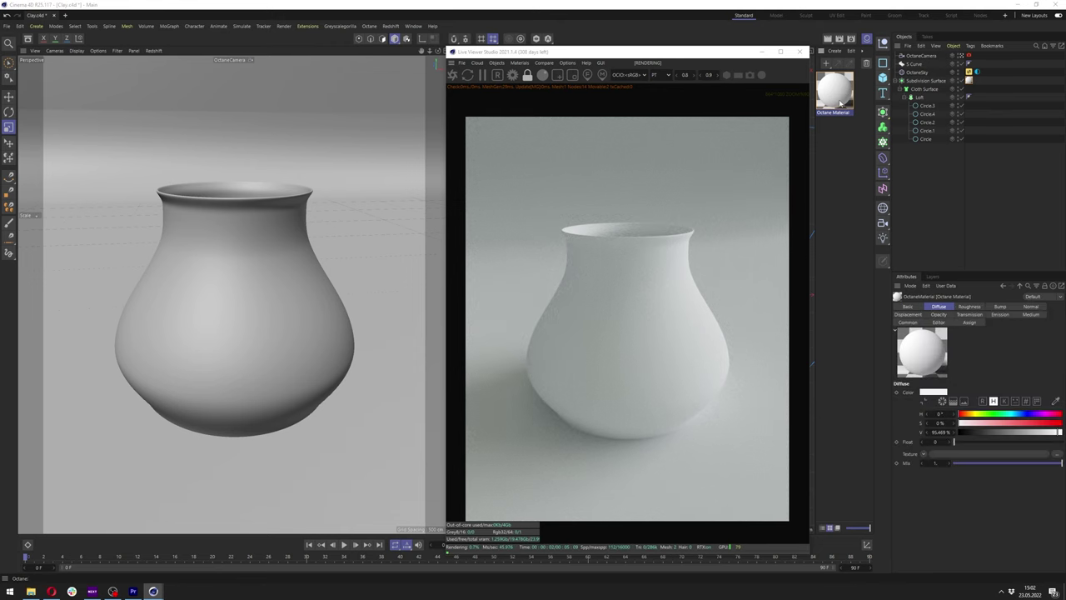
{"action": "left_click", "coordinate": [813, 207]}
{"action": "left_click", "coordinate": [1059, 94]}
{"action": "left_click_drag", "start_coordinate": [481, 83], "coordinate": [328, 48]}
{"action": "left_click_drag", "start_coordinate": [138, 187], "coordinate": [277, 208]}
{"action": "left_click", "coordinate": [332, 80]}
{"action": "left_click", "coordinate": [367, 198]}
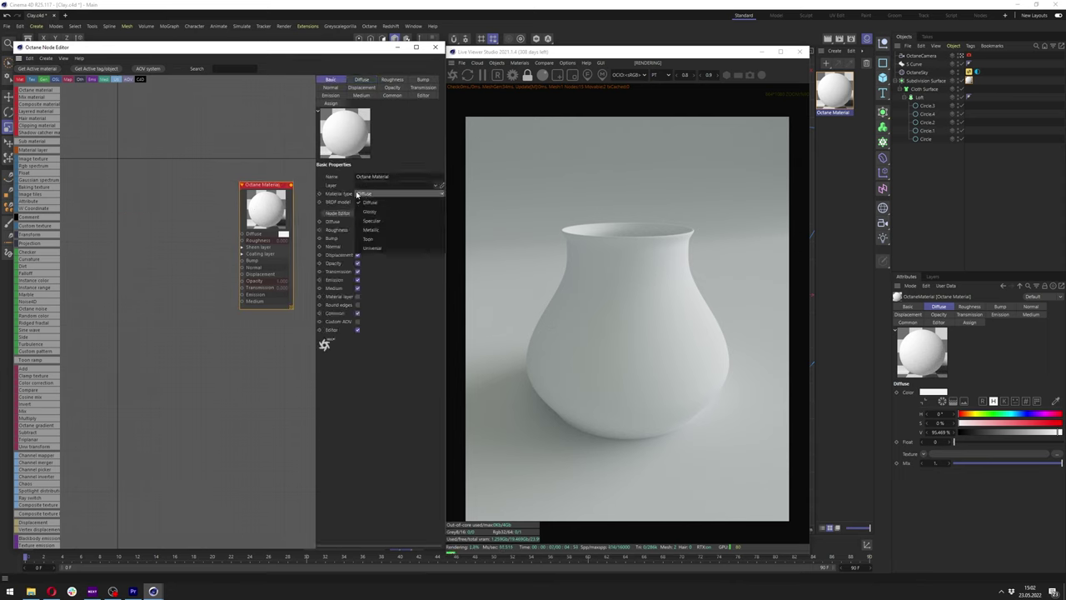
{"action": "left_click", "coordinate": [375, 247]}
{"action": "left_click", "coordinate": [367, 217]}
{"action": "left_click", "coordinate": [383, 254]}
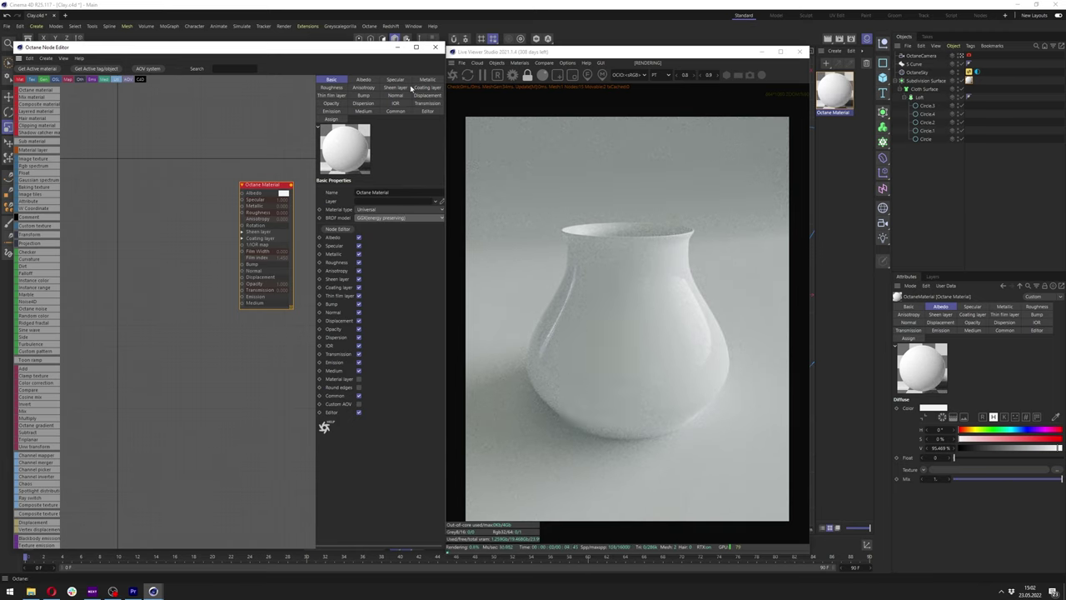
Set the material's roughness to 0.4 and its dielectric IOR to 1.45
{"action": "left_click", "coordinate": [331, 88]}
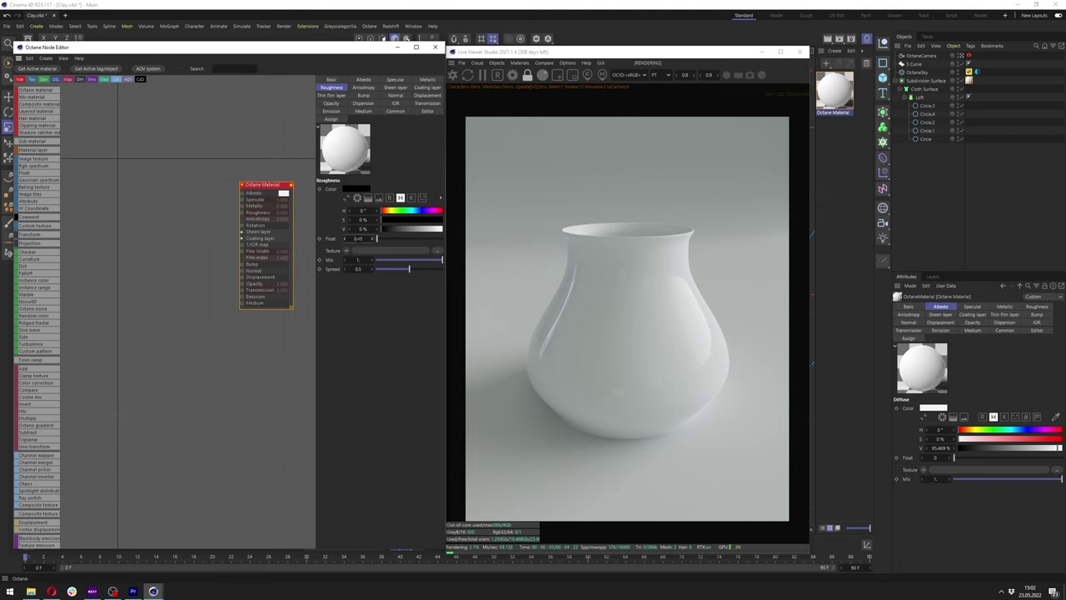
{"action": "key", "text": "Return"}
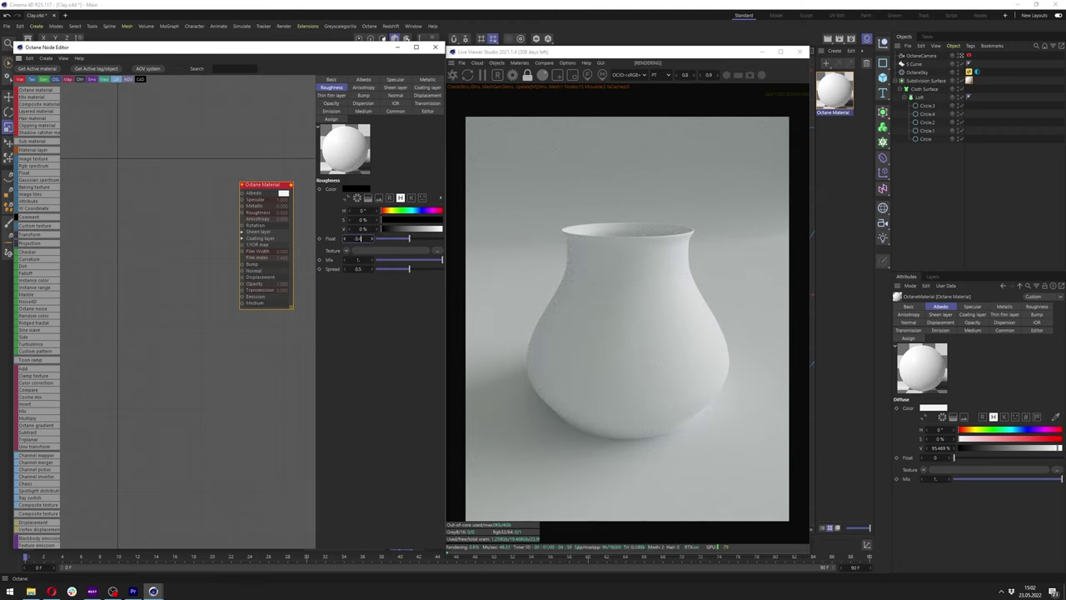
{"action": "key", "text": "Return"}
{"action": "left_click", "coordinate": [396, 103]}
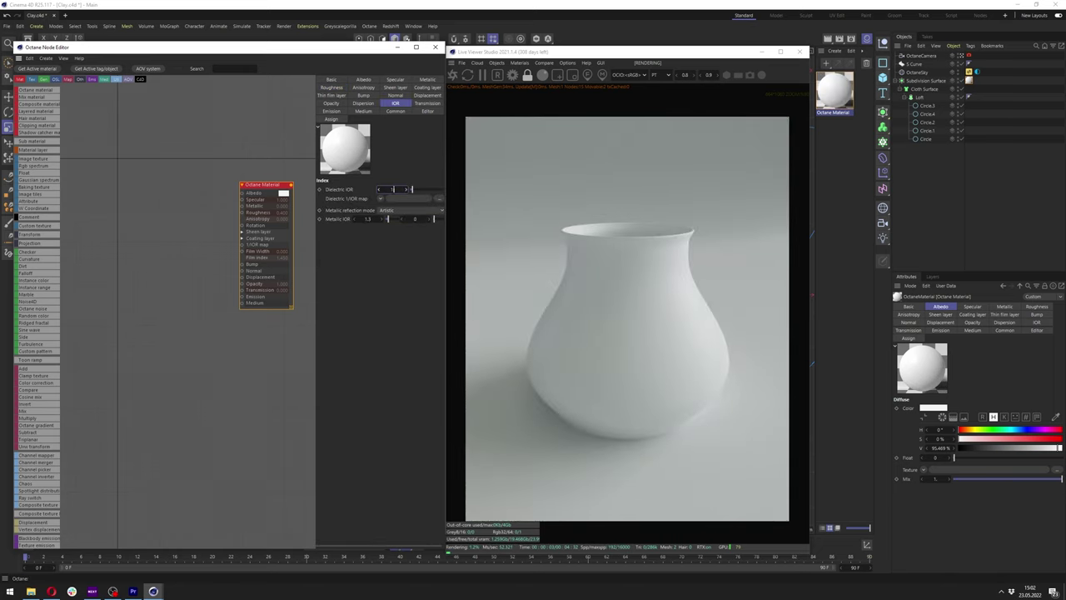
{"action": "type", "text": "1.45"}
{"action": "key", "text": "Return"}
Add an Octane Noise node connected to the material's Albedo
{"action": "scroll", "coordinate": [232, 212], "scroll_direction": "up", "scroll_amount": 3}
{"action": "middle_click_drag", "start_coordinate": [247, 197], "coordinate": [187, 177]}
{"action": "scroll", "coordinate": [186, 175], "scroll_direction": "down", "scroll_amount": 4}
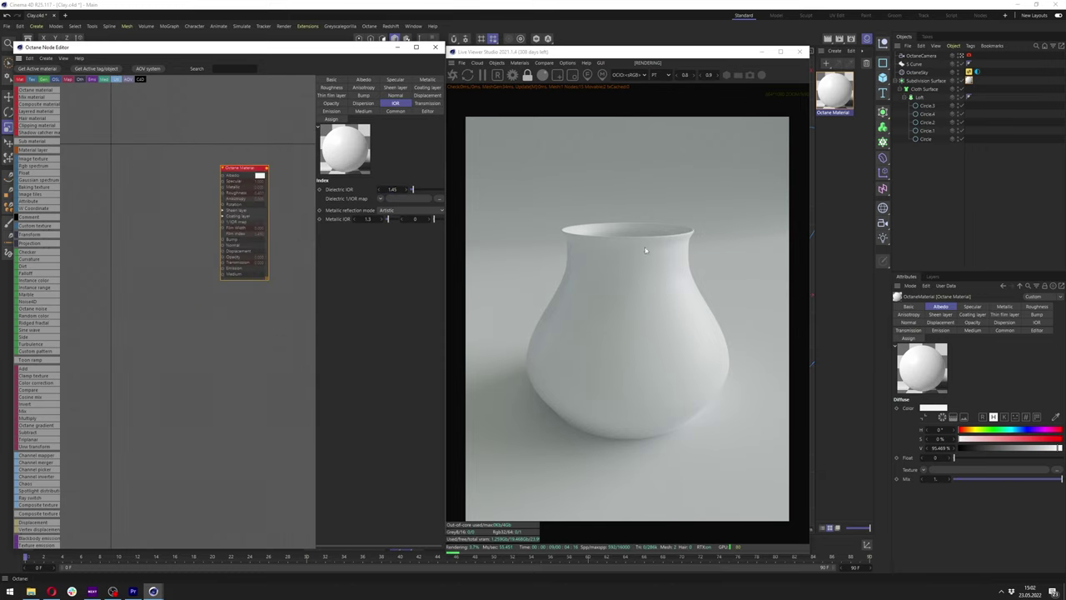
{"action": "scroll", "coordinate": [156, 177], "scroll_direction": "up", "scroll_amount": 4}
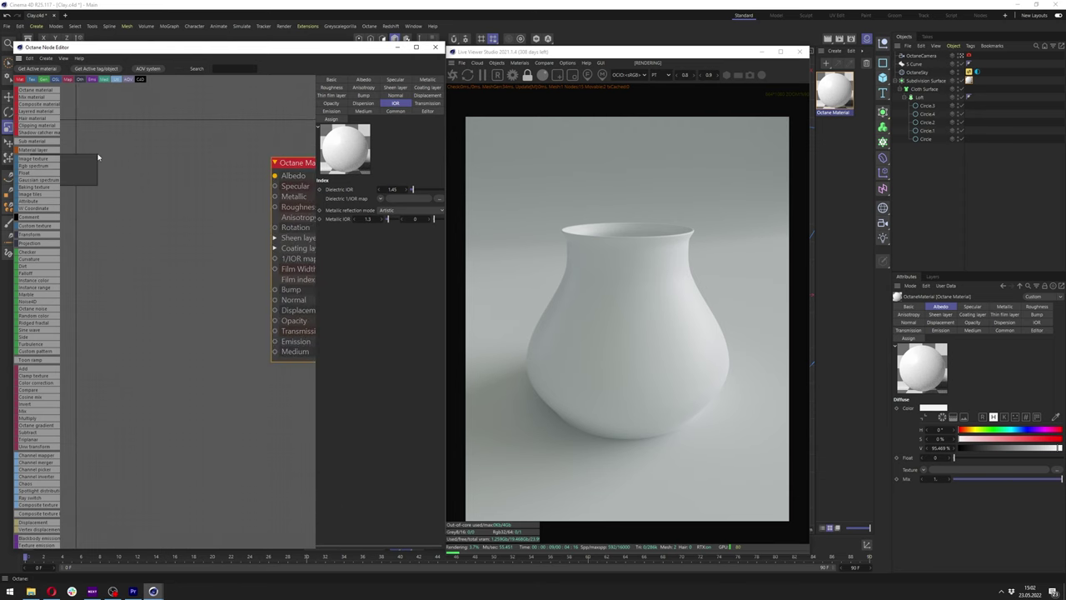
{"action": "left_click_drag", "start_coordinate": [98, 157], "coordinate": [98, 157]}
{"action": "type", "text": "oct"}
{"action": "key", "text": "Return"}
Give the Noise node a Transform and a Texture Projection node, and set the texture projection to Triplanar
{"action": "left_click", "coordinate": [326, 171]}
{"action": "left_click", "coordinate": [340, 163]}
{"action": "middle_click_drag", "start_coordinate": [113, 224], "coordinate": [225, 214]}
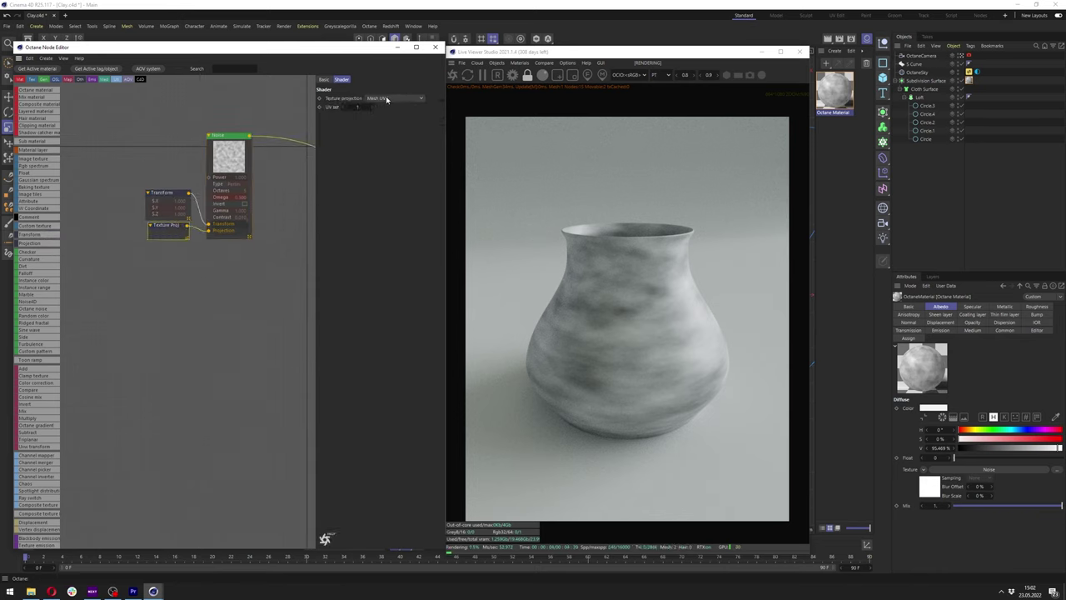
{"action": "left_click", "coordinate": [386, 99]}
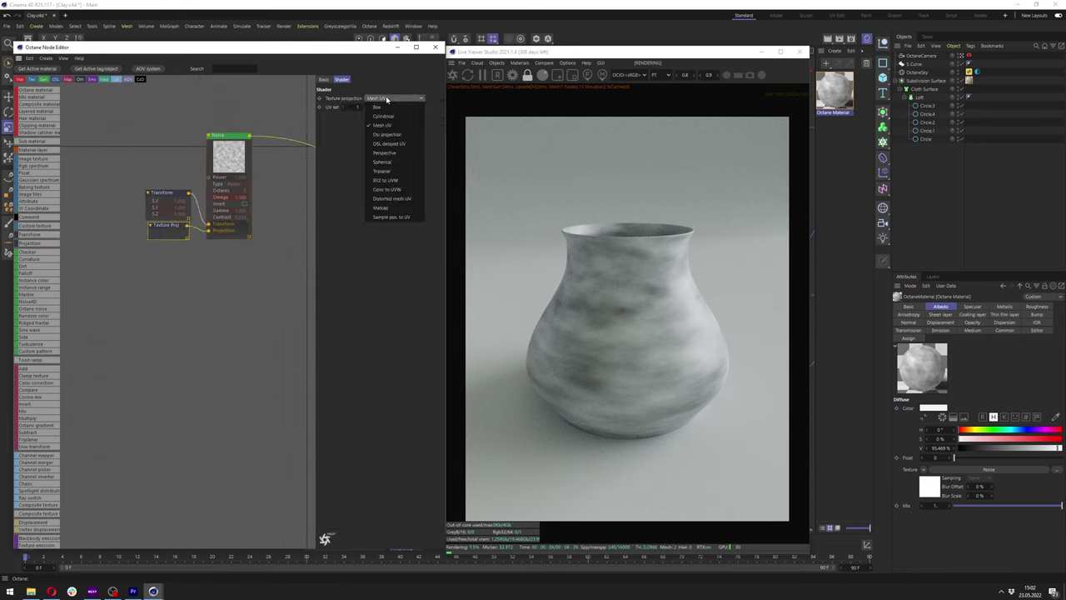
{"action": "left_click", "coordinate": [388, 179]}
Insert a Triplanar node between the Noise node and the material's Albedo
{"action": "left_click", "coordinate": [222, 69]}
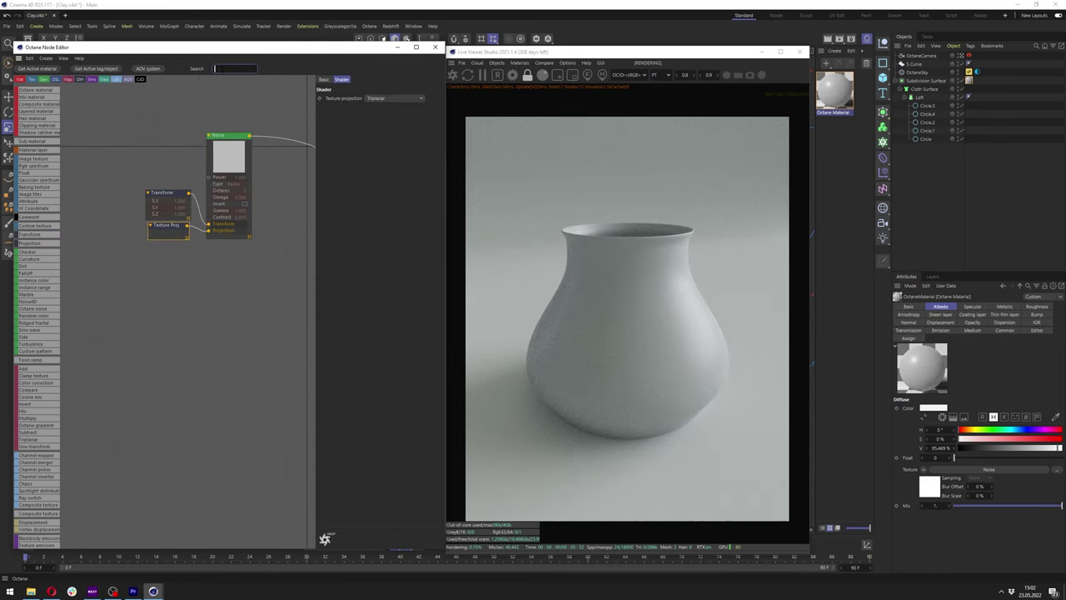
{"action": "type", "text": "tr"}
{"action": "left_click_drag", "start_coordinate": [294, 141], "coordinate": [292, 145]}
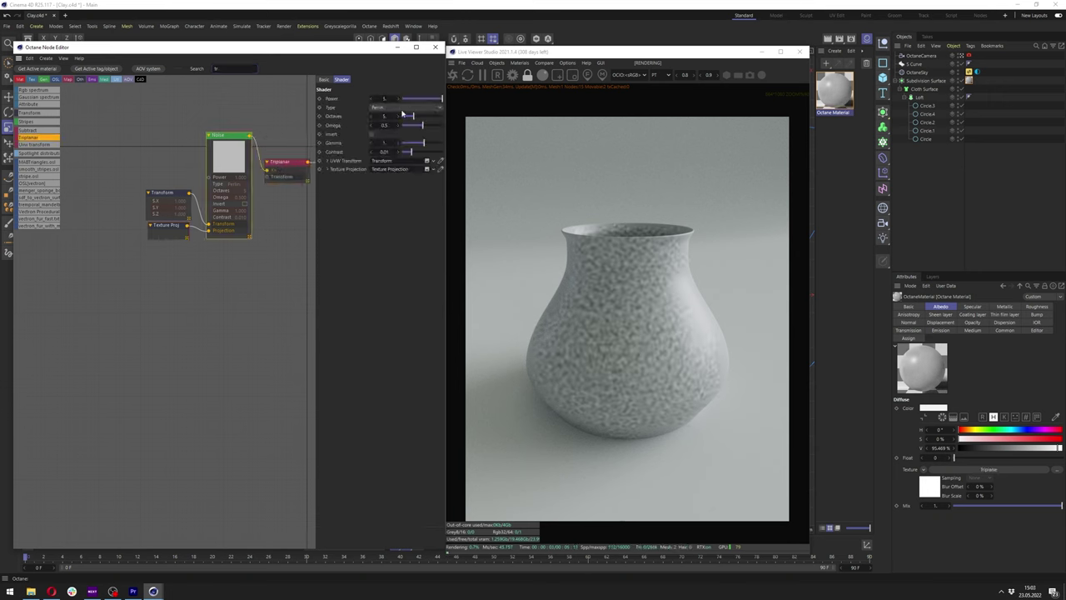
Set the Noise to Voronoi with 16 octaves and omega 1, and its Transform scale to 5
{"action": "left_click", "coordinate": [381, 109]}
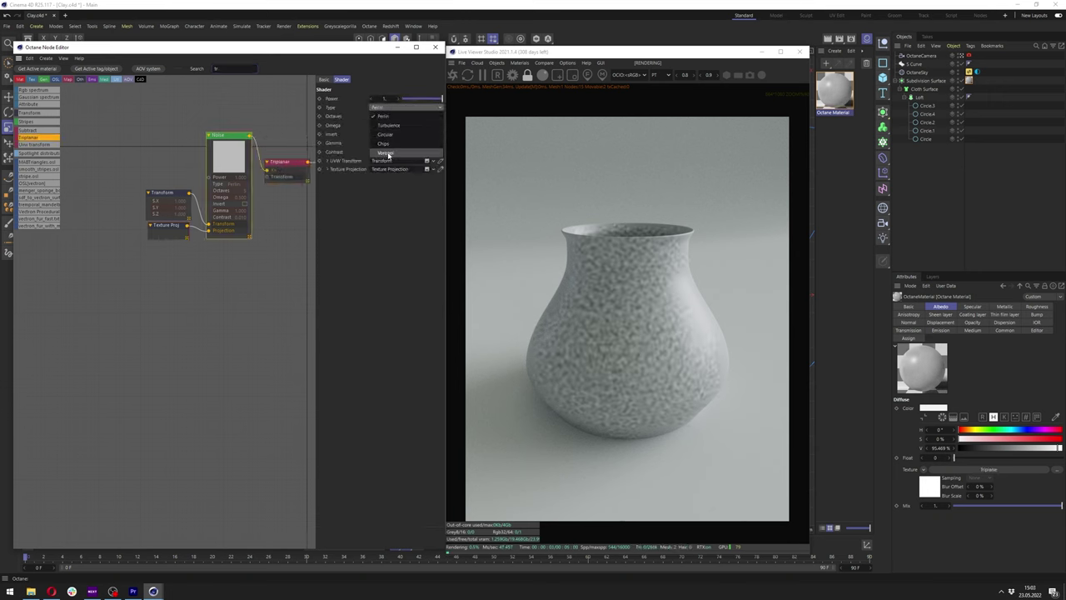
{"action": "left_click", "coordinate": [385, 152]}
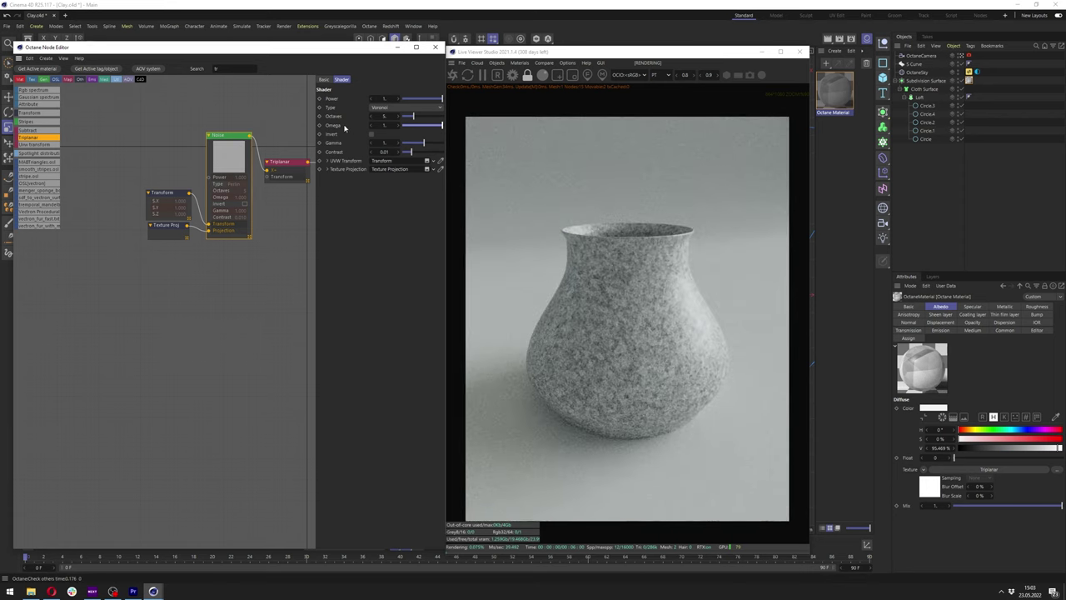
{"action": "left_click_drag", "start_coordinate": [415, 117], "coordinate": [447, 118]}
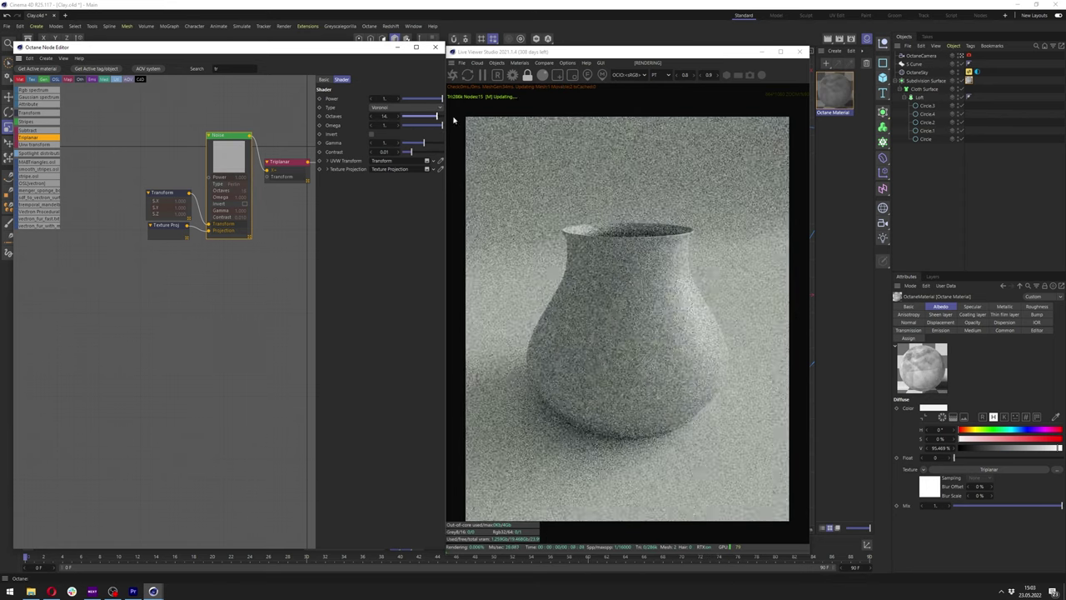
{"action": "left_click", "coordinate": [169, 194]}
{"action": "type", "text": "5"}
{"action": "key", "text": "Return"}
Insert an Octane Gradient node between the Triplanar node and the material's Albedo
{"action": "middle_click_drag", "start_coordinate": [294, 172], "coordinate": [191, 164]}
{"action": "scroll", "coordinate": [255, 155], "scroll_direction": "up", "scroll_amount": 2}
{"action": "scroll", "coordinate": [249, 149], "scroll_direction": "down", "scroll_amount": 3}
{"action": "type", "text": "octane"}
{"action": "left_click_drag", "start_coordinate": [254, 167], "coordinate": [239, 162]}
Recolor the gradient's black start knot to a muted clay brown and copy that color to the white end knot
{"action": "left_click", "coordinate": [352, 171]}
{"action": "left_click", "coordinate": [424, 271]}
{"action": "left_click", "coordinate": [422, 261]}
{"action": "left_click", "coordinate": [399, 252]}
{"action": "left_click", "coordinate": [420, 263]}
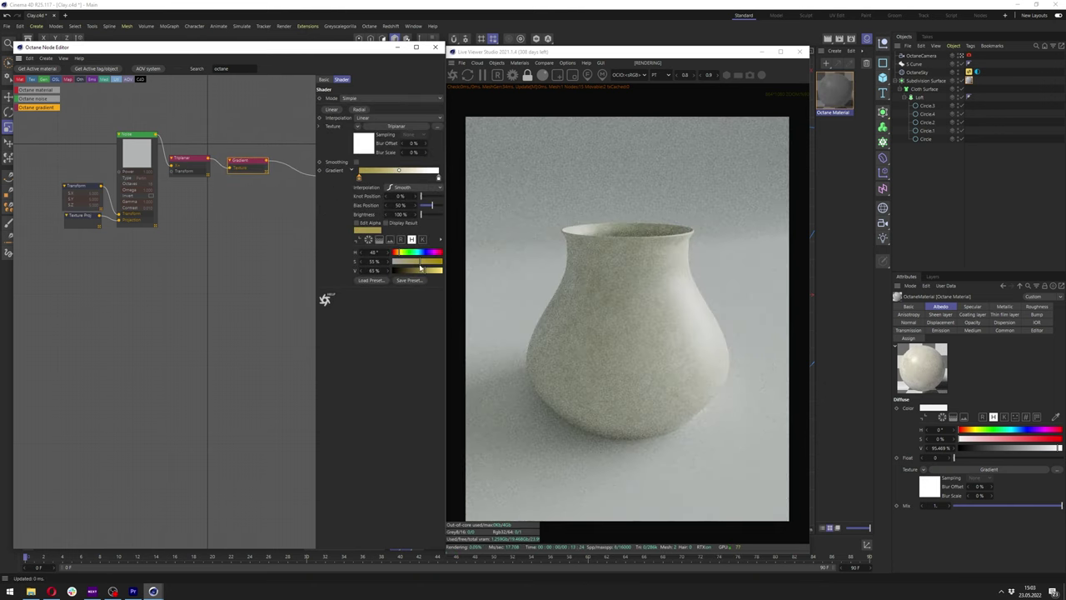
{"action": "left_click", "coordinate": [398, 252]}
{"action": "left_click", "coordinate": [412, 262]}
{"action": "left_click", "coordinate": [395, 252]}
{"action": "left_click_drag", "start_coordinate": [368, 230], "coordinate": [438, 178]}
Darken the gradient's end knot to about 47% value and set the start knot to about H 18°, S 39%, V 100%
{"action": "left_click", "coordinate": [408, 262]}
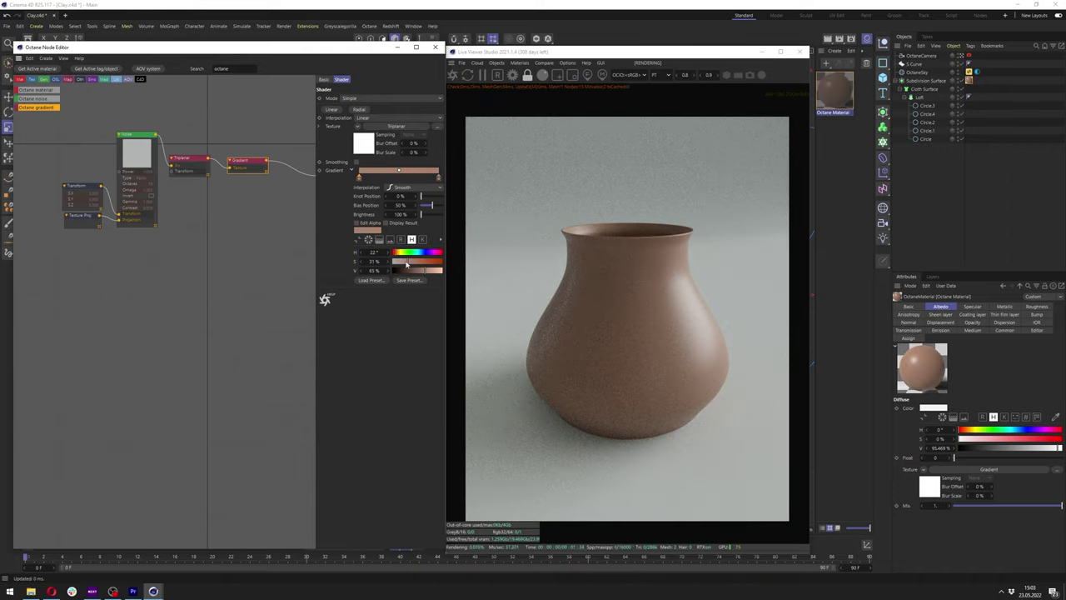
{"action": "left_click", "coordinate": [430, 270]}
{"action": "left_click", "coordinate": [438, 177]}
{"action": "left_click", "coordinate": [417, 269]}
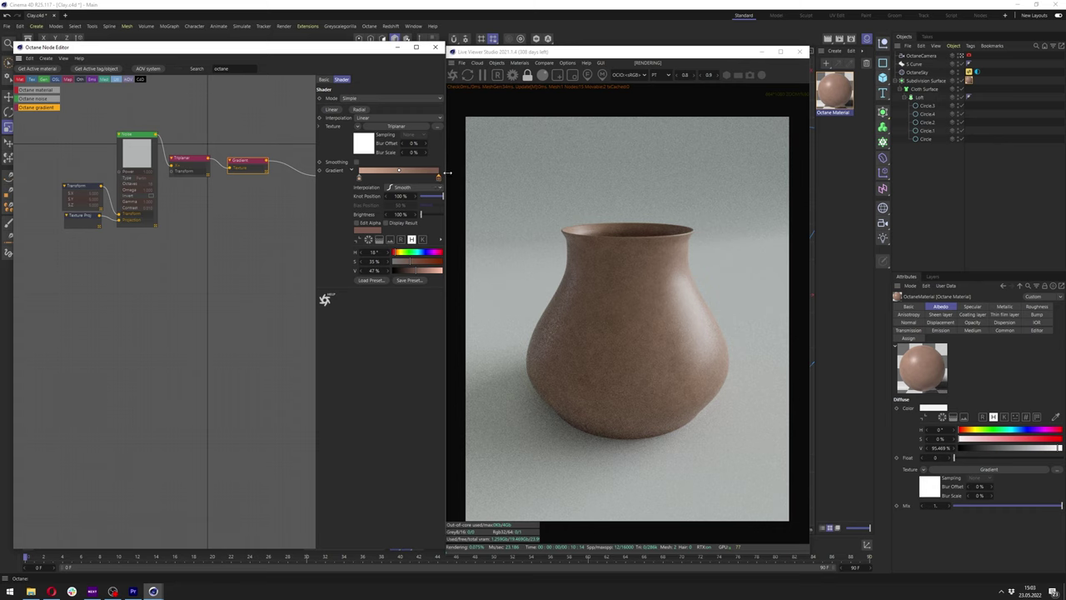
{"action": "left_click", "coordinate": [360, 177]}
{"action": "left_click", "coordinate": [407, 262]}
{"action": "left_click", "coordinate": [432, 271]}
{"action": "left_click", "coordinate": [395, 252]}
{"action": "left_click", "coordinate": [411, 261]}
{"action": "left_click", "coordinate": [442, 270]}
Duplicate the Noise, Transform, Texture Projection, Triplanar and Gradient node chain and place the copy below the original
{"action": "mouse_move", "coordinate": [220, 194]}
{"action": "middle_mouse_down"}
{"action": "mouse_move", "coordinate": [241, 204]}
{"action": "mouse_move", "coordinate": [202, 195]}
{"action": "middle_mouse_up"}
{"action": "left_click_drag", "start_coordinate": [242, 282], "coordinate": [53, 114]}
{"action": "left_click_drag", "start_coordinate": [126, 181], "coordinate": [125, 269], "text": "ctrl"}
{"action": "scroll", "coordinate": [127, 269], "scroll_direction": "down", "scroll_amount": 4}
{"action": "left_click_drag", "start_coordinate": [127, 213], "coordinate": [61, 198]}
{"action": "scroll", "coordinate": [81, 241], "scroll_direction": "up", "scroll_amount": 5}
{"action": "middle_click_drag", "start_coordinate": [81, 241], "coordinate": [152, 222]}
{"action": "left_click", "coordinate": [152, 364]}
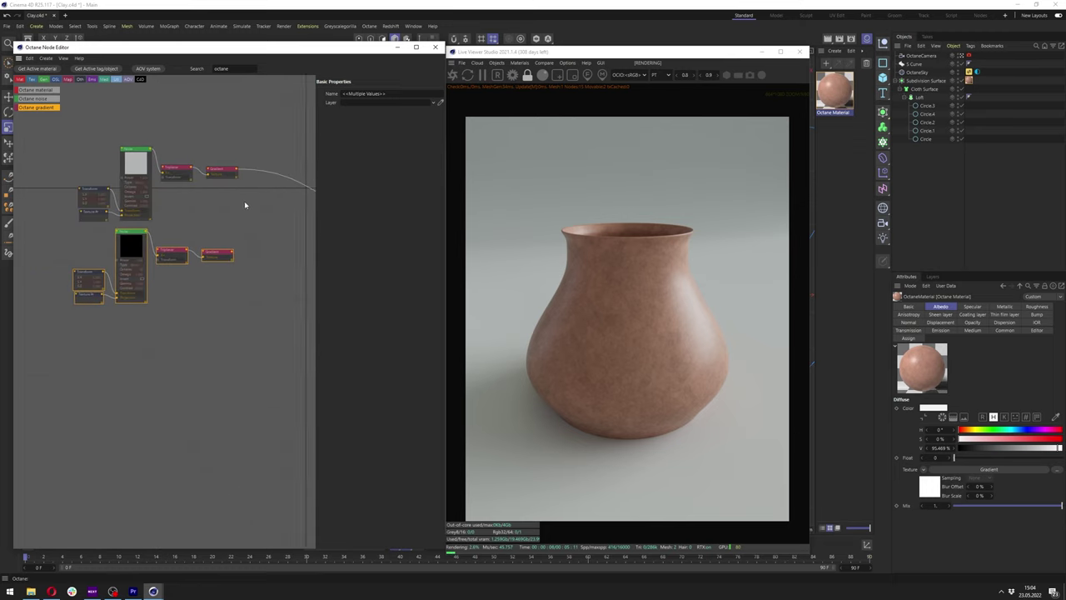
Insert a Mix texture before the Albedo, connect the duplicated Gradient as Texture2, and raise the mix amount
{"action": "middle_click_drag", "start_coordinate": [241, 202], "coordinate": [174, 179]}
{"action": "type", "text": "mix"}
{"action": "left_click_drag", "start_coordinate": [32, 105], "coordinate": [204, 202]}
{"action": "left_click_drag", "start_coordinate": [169, 233], "coordinate": [205, 207]}
{"action": "left_click", "coordinate": [211, 192]}
{"action": "scroll", "coordinate": [213, 197], "scroll_direction": "up", "scroll_amount": 3}
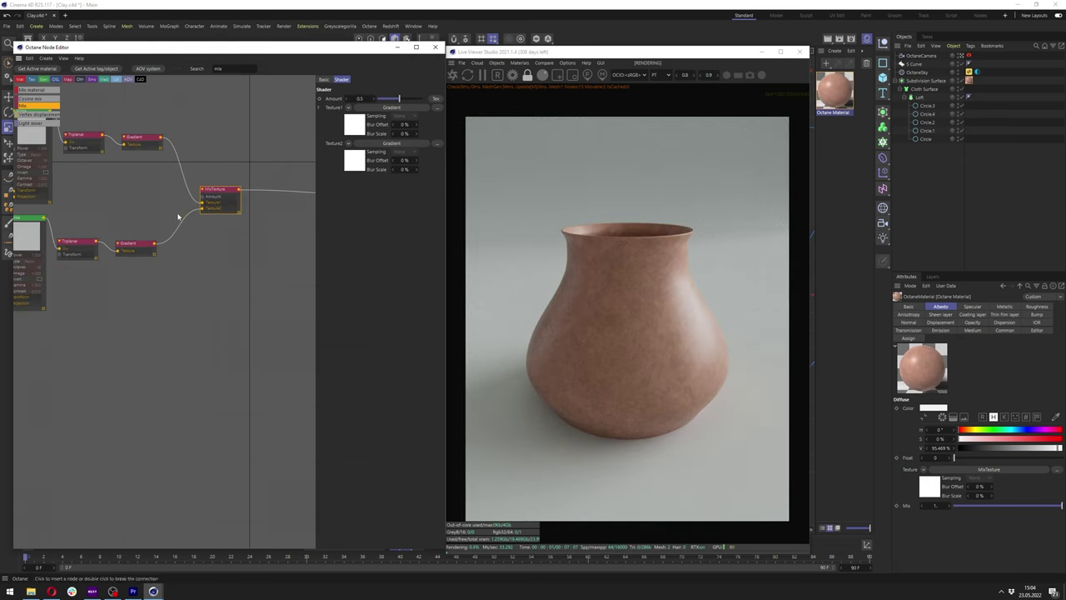
{"action": "middle_click_drag", "start_coordinate": [250, 170], "coordinate": [280, 220]}
{"action": "left_click_drag", "start_coordinate": [400, 98], "coordinate": [429, 102]}
Recolor the duplicated Gradient with a dark end knot and a grey-beige start knot of about H 27°, S 14%, V 79%
{"action": "left_click", "coordinate": [162, 292]}
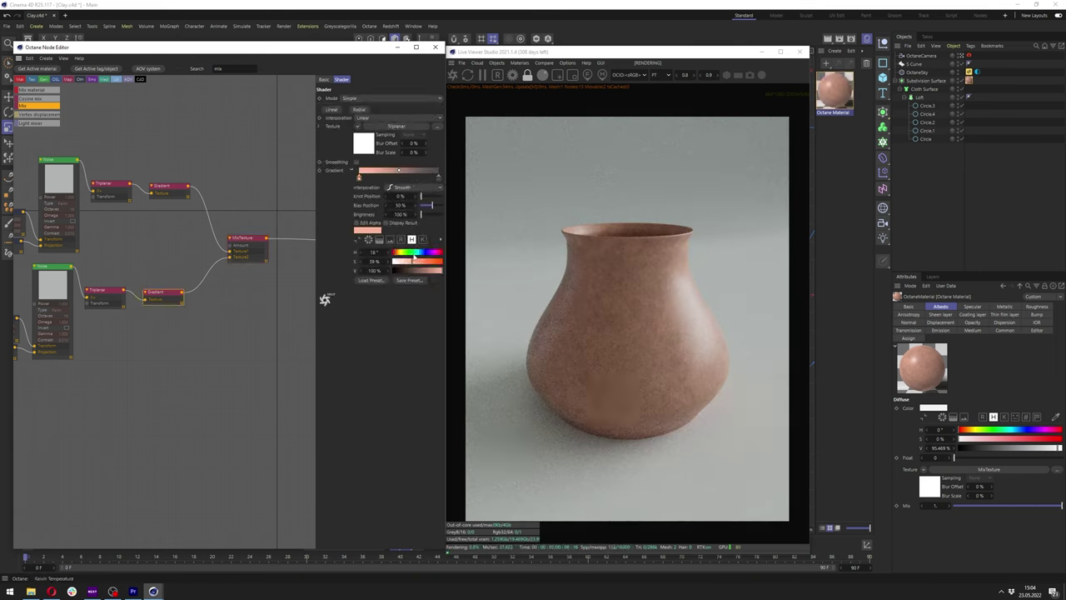
{"action": "left_click_drag", "start_coordinate": [409, 271], "coordinate": [435, 270]}
{"action": "left_click", "coordinate": [439, 178]}
{"action": "left_click", "coordinate": [359, 177]}
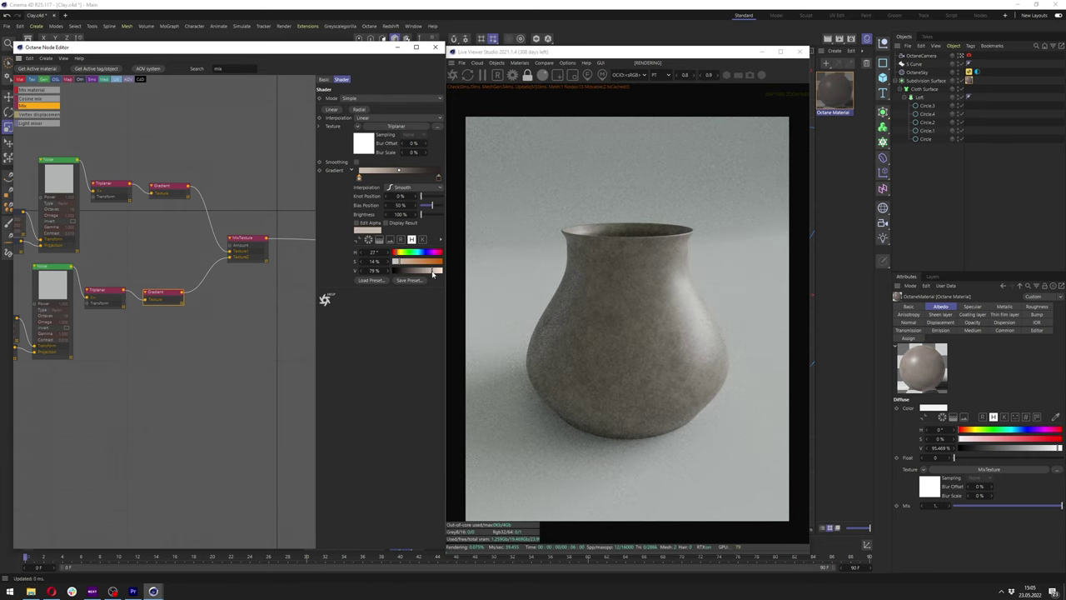
Raise the duplicated Noise node's contrast to about 2.87
{"action": "left_click", "coordinate": [60, 281]}
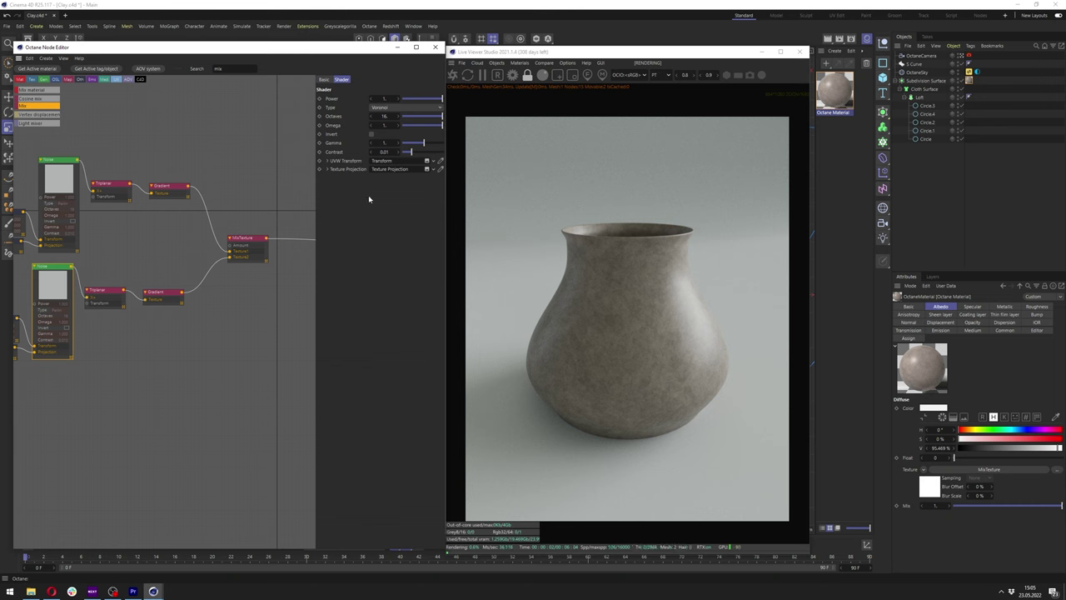
{"action": "left_click", "coordinate": [427, 153]}
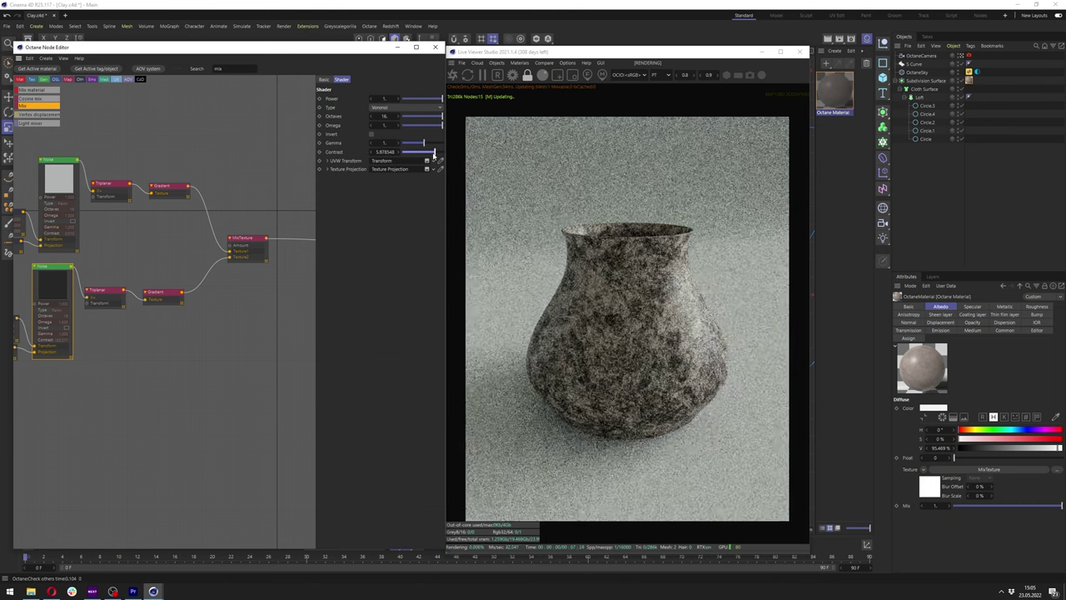
{"action": "left_click_drag", "start_coordinate": [427, 156], "coordinate": [429, 156]}
Add an Octane Gradient driving the Mix texture's amount, fed by a Sine Wave texture with its own Transform
{"action": "scroll", "coordinate": [192, 189], "scroll_direction": "down", "scroll_amount": 1}
{"action": "middle_click_drag", "start_coordinate": [191, 189], "coordinate": [229, 316]}
{"action": "scroll", "coordinate": [229, 316], "scroll_direction": "up", "scroll_amount": 2}
{"action": "left_click_drag", "start_coordinate": [160, 173], "coordinate": [206, 152]}
{"action": "key", "text": "shift+c"}
{"action": "type", "text": "OCTAN"}
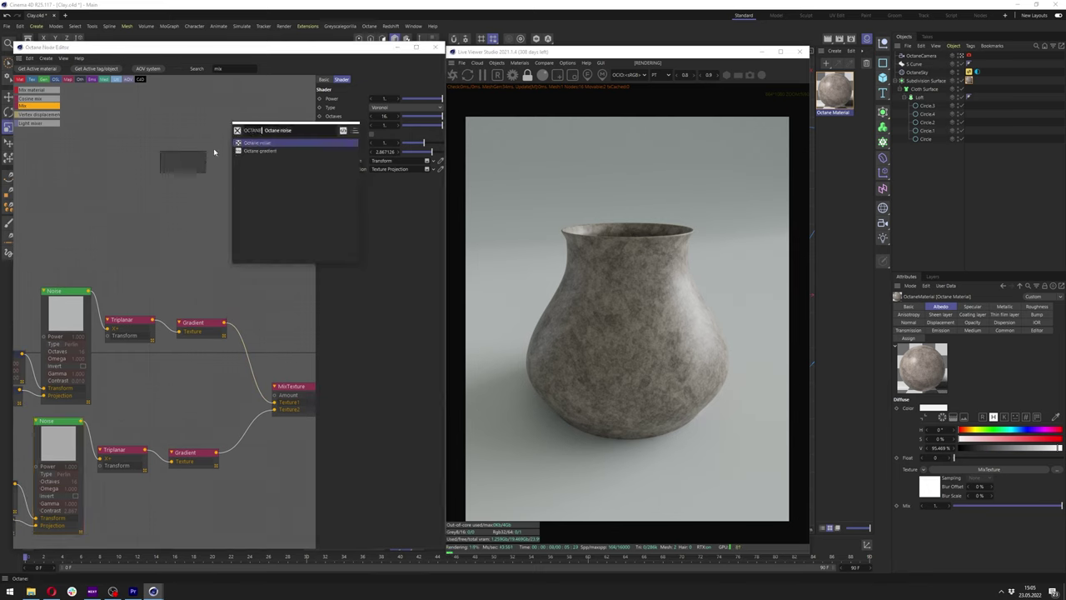
{"action": "left_click", "coordinate": [259, 152]}
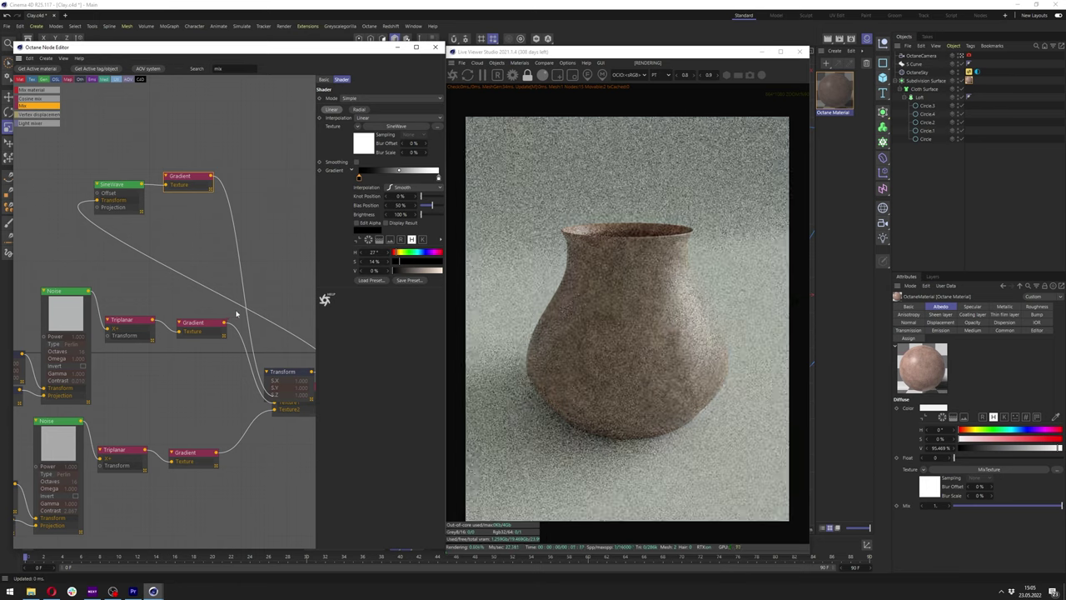
Arrange the new Transform, SineWave and Gradient nodes in a row above the noise chains
{"action": "scroll", "coordinate": [184, 226], "scroll_direction": "down", "scroll_amount": 3}
{"action": "left_click_drag", "start_coordinate": [138, 200], "coordinate": [119, 184]}
{"action": "left_click_drag", "start_coordinate": [259, 334], "coordinate": [71, 180]}
{"action": "scroll", "coordinate": [75, 182], "scroll_direction": "up", "scroll_amount": 3}
Solo the mask Gradient to preview it, set the Sine Wave Transform's R.Z rotation to 90°, and end the solo view
{"action": "right_click", "coordinate": [246, 195]}
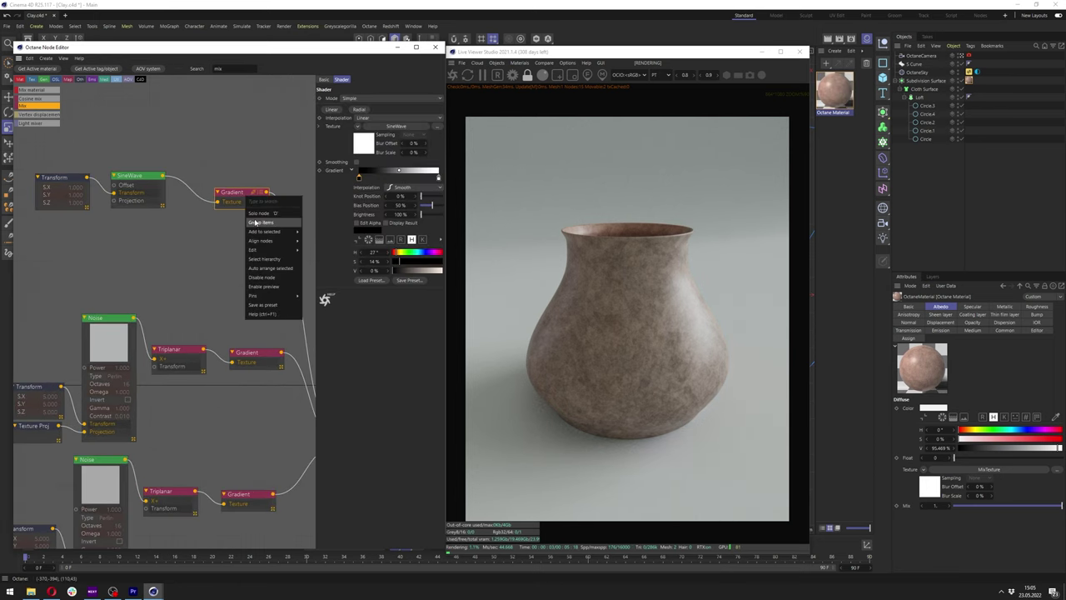
{"action": "left_click", "coordinate": [258, 215]}
{"action": "left_click", "coordinate": [69, 178]}
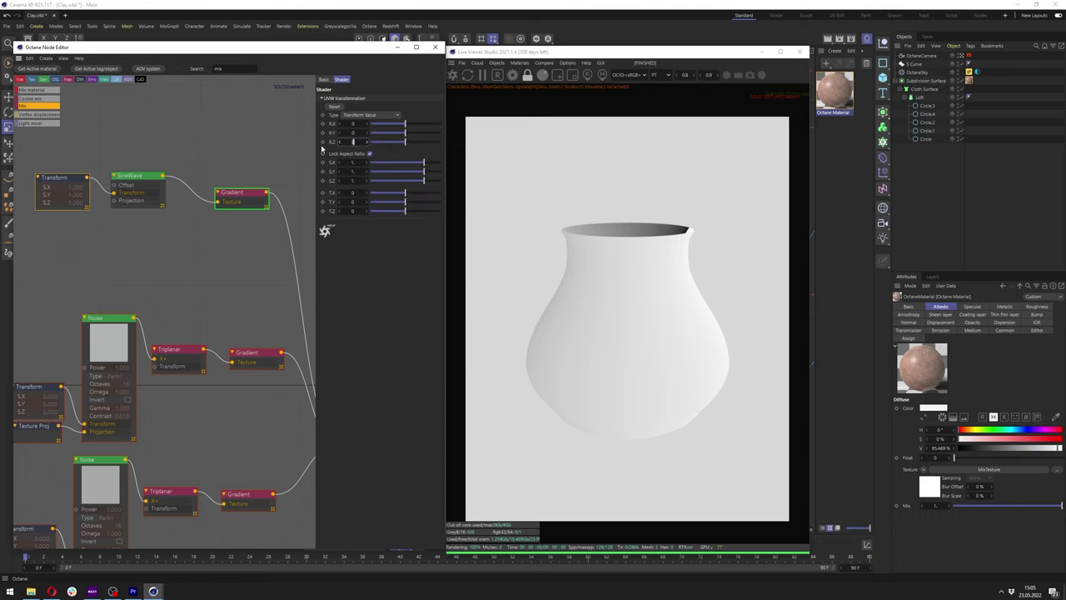
{"action": "type", "text": "90"}
{"action": "key", "text": "Return"}
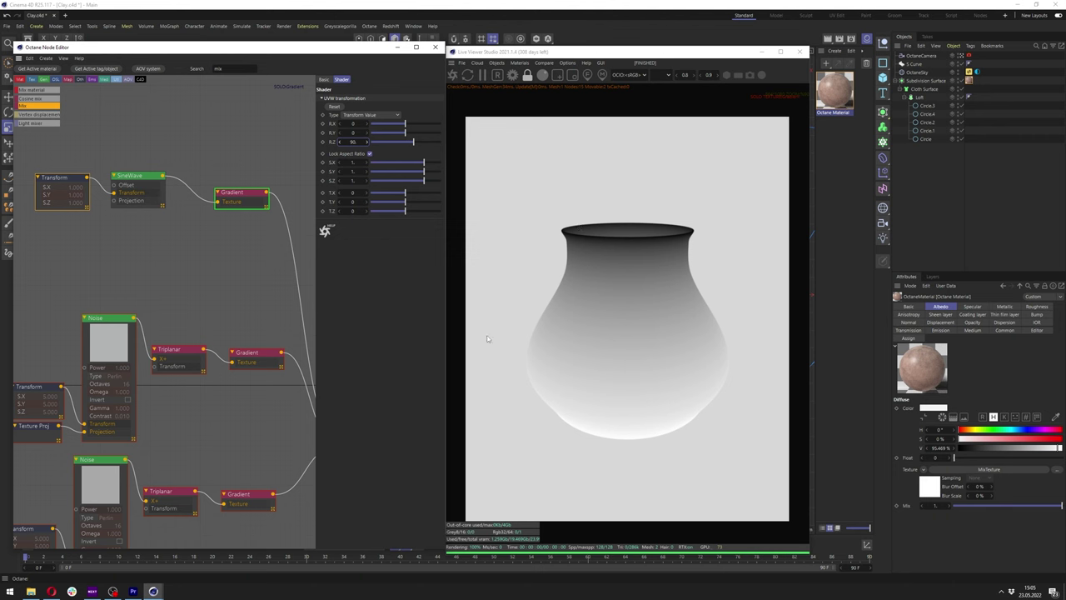
{"action": "left_click", "coordinate": [233, 193]}
{"action": "scroll", "coordinate": [264, 226], "scroll_direction": "down", "scroll_amount": 3}
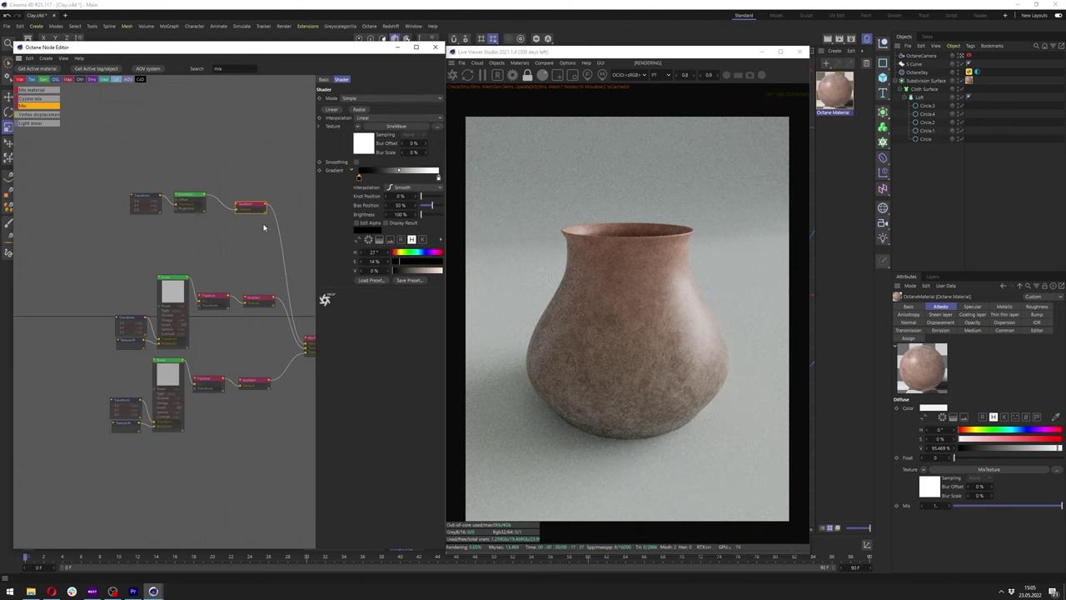
Darken the light color knot slightly in the lower noise chain's Gradient
{"action": "middle_click_drag", "start_coordinate": [242, 328], "coordinate": [205, 234]}
{"action": "scroll", "coordinate": [205, 235], "scroll_direction": "up", "scroll_amount": 2}
{"action": "left_click", "coordinate": [228, 309]}
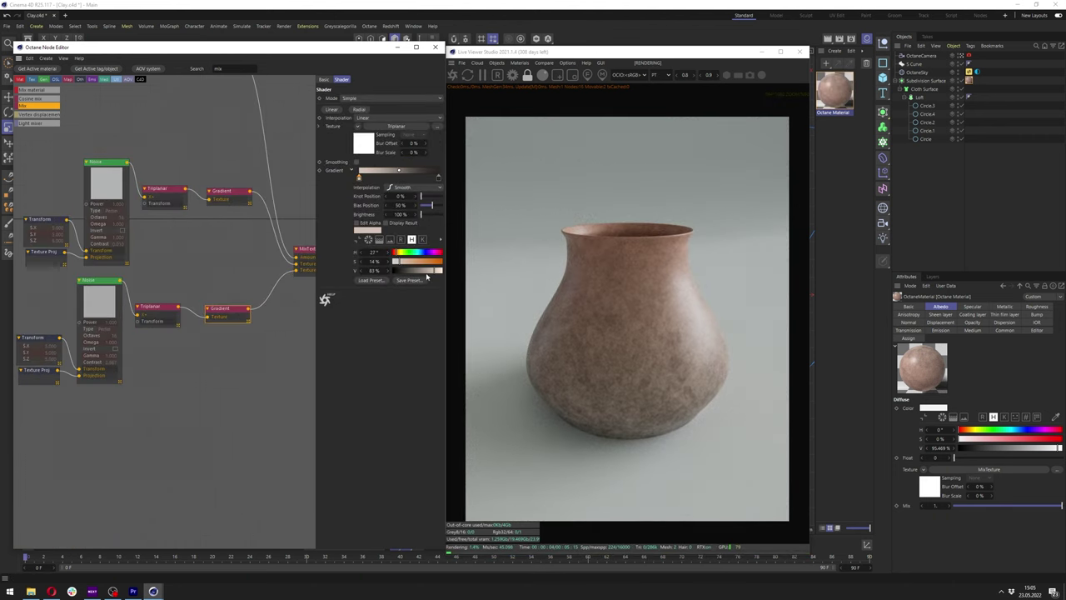
{"action": "left_click_drag", "start_coordinate": [434, 271], "coordinate": [429, 273]}
Set the lower noise chain's Transform scale to 6 on all axes
{"action": "middle_click_drag", "start_coordinate": [234, 248], "coordinate": [319, 259]}
{"action": "scroll", "coordinate": [154, 365], "scroll_direction": "up", "scroll_amount": 2}
{"action": "left_click", "coordinate": [103, 418]}
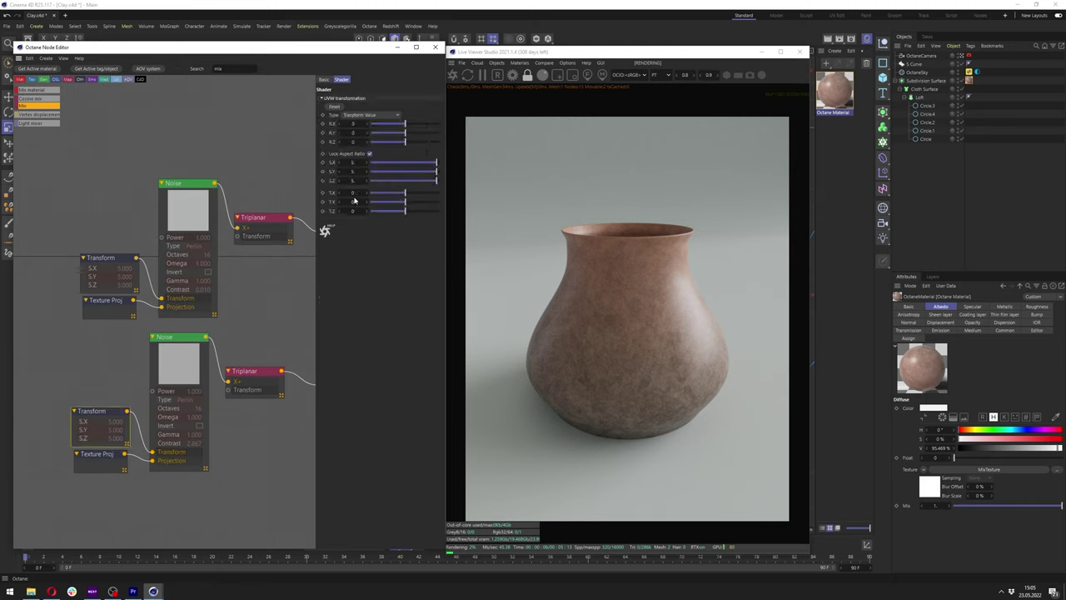
{"action": "left_click", "coordinate": [356, 162]}
{"action": "key", "text": "Return"}
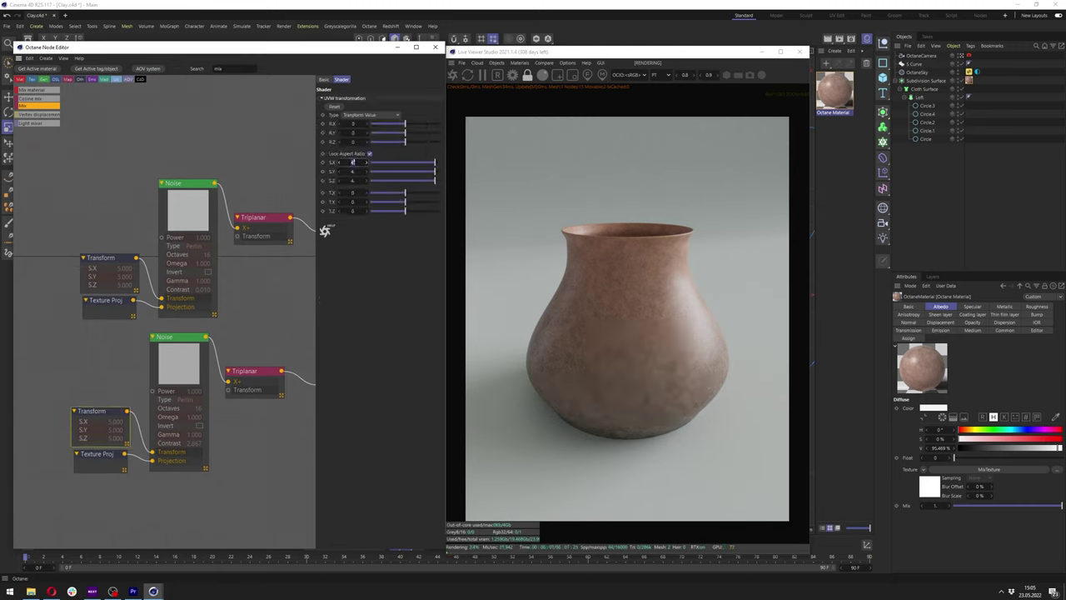
{"action": "key", "text": "Return"}
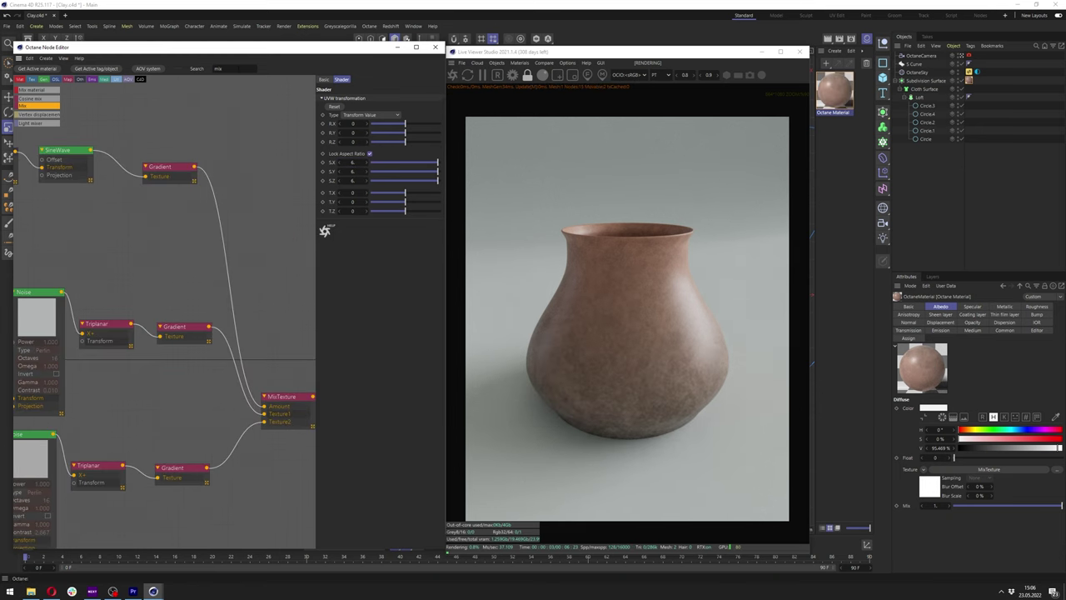
Insert a new Mix texture between the mask Gradient and the main mix's Amount, feeding an Octane Noise into its Texture2
{"action": "left_click_drag", "start_coordinate": [219, 204], "coordinate": [260, 165]}
{"action": "left_click_drag", "start_coordinate": [233, 173], "coordinate": [235, 182]}
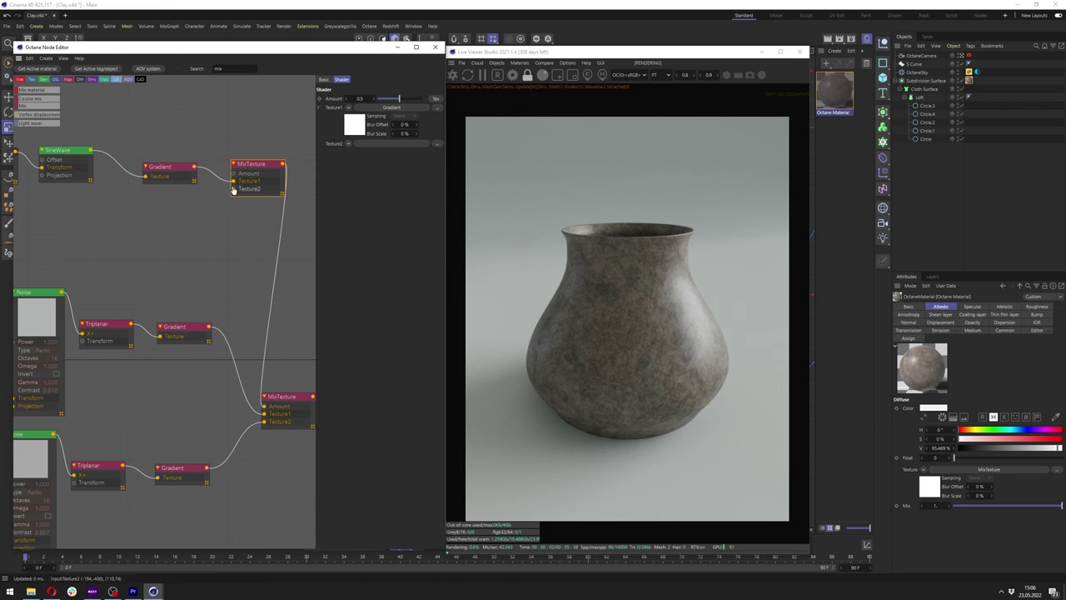
{"action": "scroll", "coordinate": [203, 217], "scroll_direction": "down", "scroll_amount": 1}
{"action": "middle_click_drag", "start_coordinate": [204, 218], "coordinate": [270, 218]}
{"action": "left_click_drag", "start_coordinate": [296, 195], "coordinate": [74, 150]}
{"action": "left_click", "coordinate": [273, 206]}
{"action": "left_click_drag", "start_coordinate": [154, 161], "coordinate": [130, 159]}
{"action": "middle_click_drag", "start_coordinate": [298, 212], "coordinate": [158, 212]}
Move the whole group of mask nodes up and away from the two color noise chains
{"action": "scroll", "coordinate": [158, 212], "scroll_direction": "up", "scroll_amount": 1}
{"action": "scroll", "coordinate": [122, 244], "scroll_direction": "down", "scroll_amount": 5}
{"action": "scroll", "coordinate": [122, 244], "scroll_direction": "up", "scroll_amount": 4}
{"action": "middle_click_drag", "start_coordinate": [122, 244], "coordinate": [255, 251]}
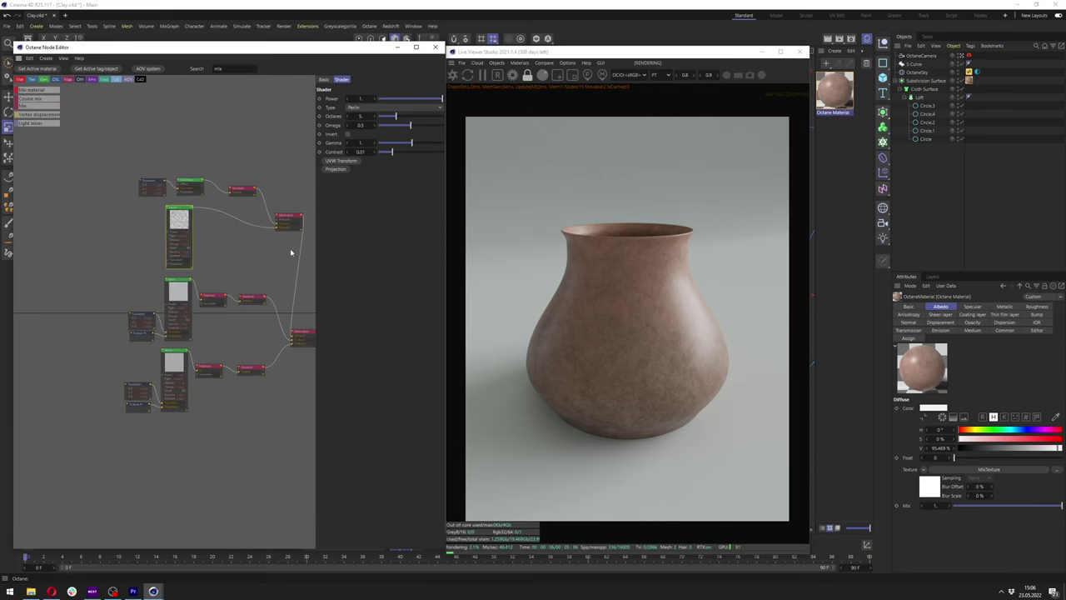
{"action": "left_click_drag", "start_coordinate": [294, 269], "coordinate": [137, 146]}
{"action": "left_click_drag", "start_coordinate": [179, 216], "coordinate": [113, 195]}
{"action": "left_click", "coordinate": [167, 239]}
{"action": "scroll", "coordinate": [167, 238], "scroll_direction": "up", "scroll_amount": 4}
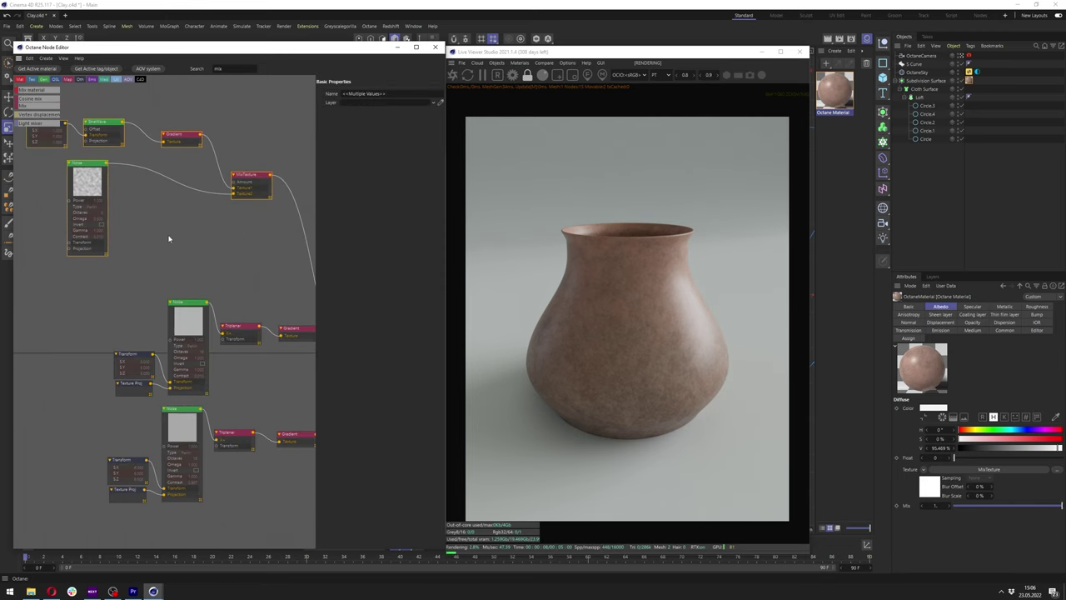
Insert an Octane Gradient between the mask's Mix texture and the main mix's Amount input
{"action": "scroll", "coordinate": [166, 239], "scroll_direction": "down", "scroll_amount": 1}
{"action": "middle_click_drag", "start_coordinate": [166, 238], "coordinate": [121, 210]}
{"action": "double_click", "coordinate": [220, 69]}
{"action": "type", "text": "octa"}
{"action": "left_click_drag", "start_coordinate": [244, 198], "coordinate": [252, 164]}
Solo the new mask Gradient and try sharpening its contrast by moving the black and white knots closer together
{"action": "right_click", "coordinate": [252, 164]}
{"action": "left_click", "coordinate": [263, 183]}
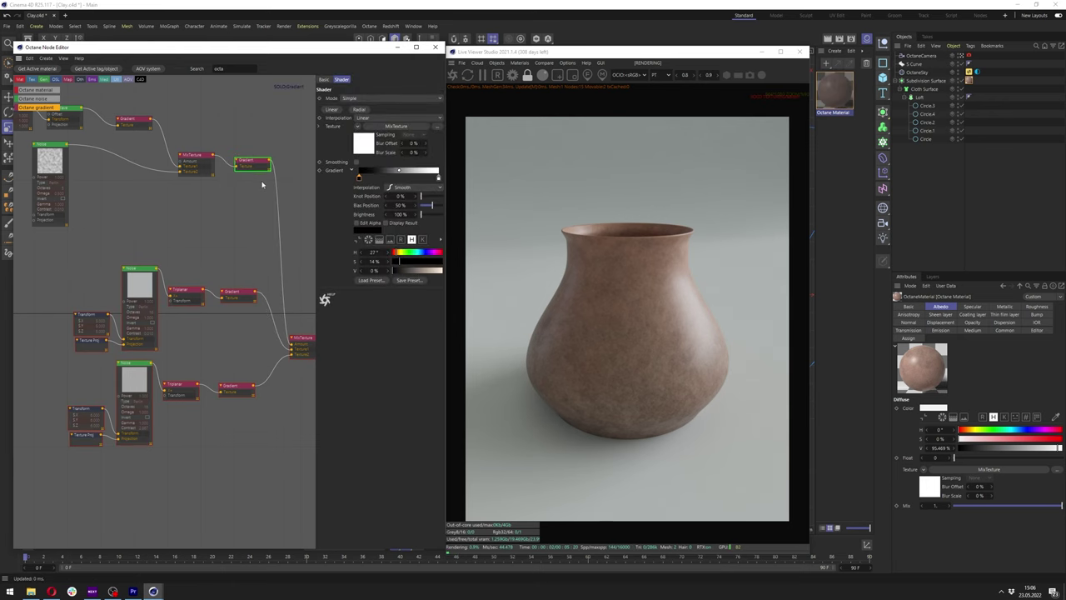
{"action": "middle_click_drag", "start_coordinate": [258, 175], "coordinate": [267, 175]}
{"action": "left_click_drag", "start_coordinate": [359, 179], "coordinate": [411, 177]}
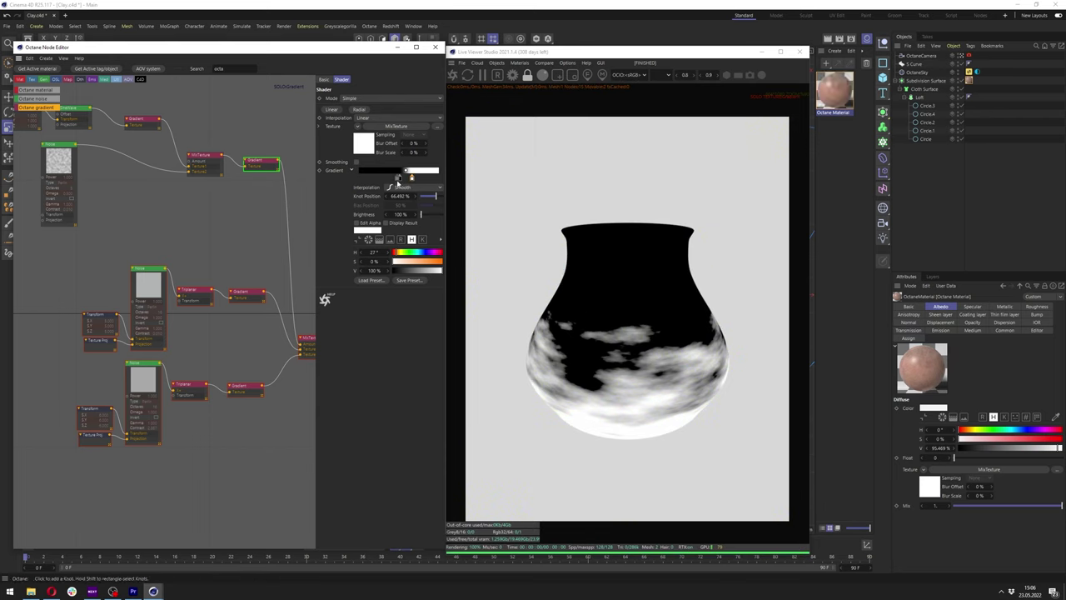
{"action": "left_click_drag", "start_coordinate": [411, 178], "coordinate": [440, 179]}
{"action": "left_click_drag", "start_coordinate": [400, 178], "coordinate": [358, 180]}
{"action": "right_click", "coordinate": [259, 168]}
{"action": "left_click", "coordinate": [279, 288]}
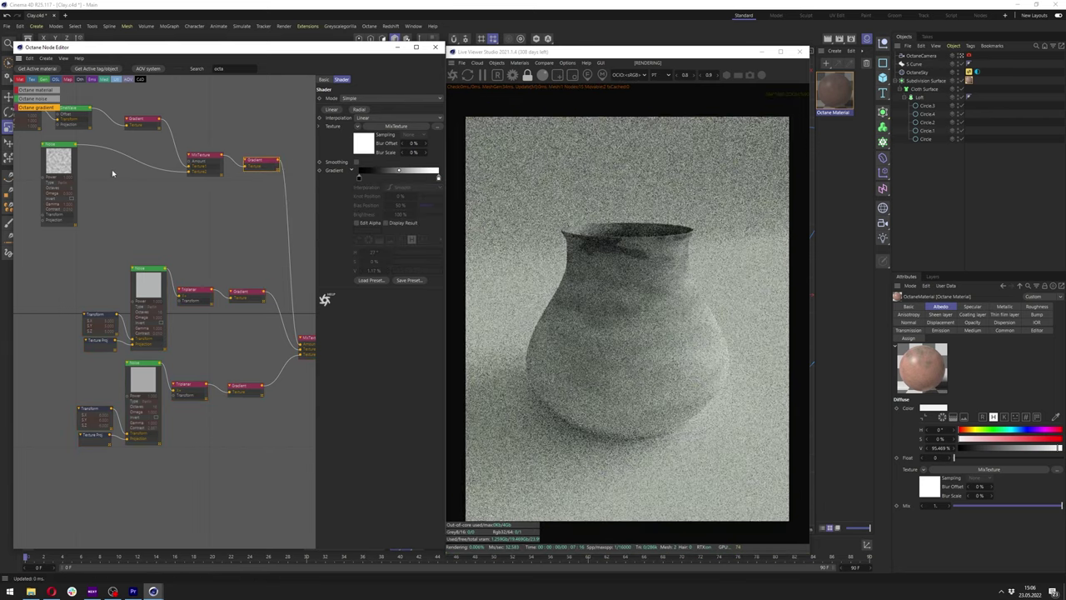
Solo the mask's Noise, give it Transform and Texture Projection nodes, and set the texture projection to Triplanar
{"action": "middle_click_drag", "start_coordinate": [66, 161], "coordinate": [193, 189]}
{"action": "right_click", "coordinate": [192, 189]}
{"action": "left_click", "coordinate": [200, 207]}
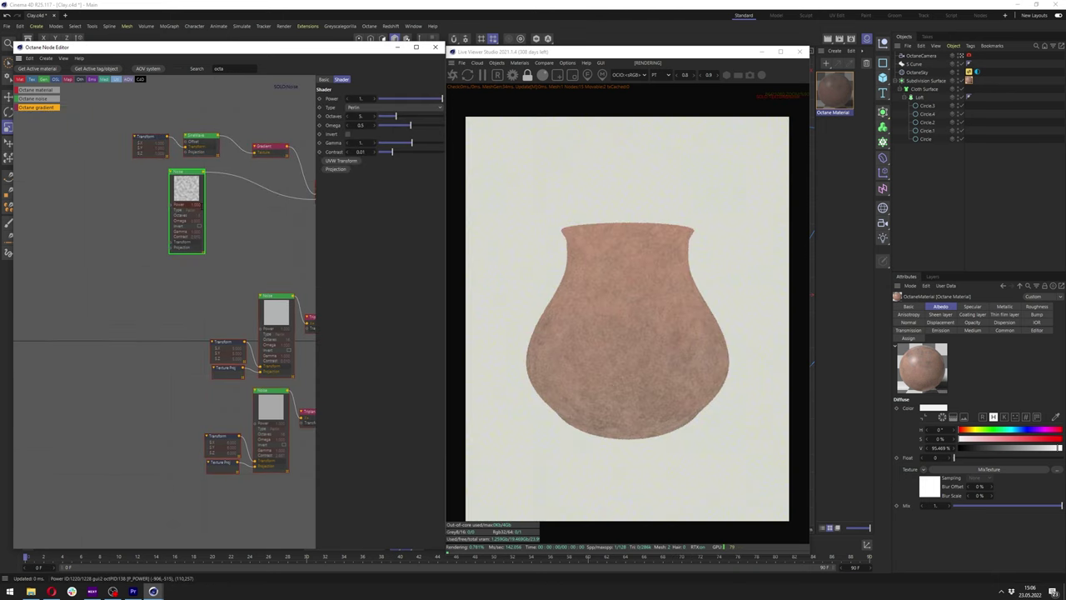
{"action": "left_click_drag", "start_coordinate": [137, 220], "coordinate": [135, 201]}
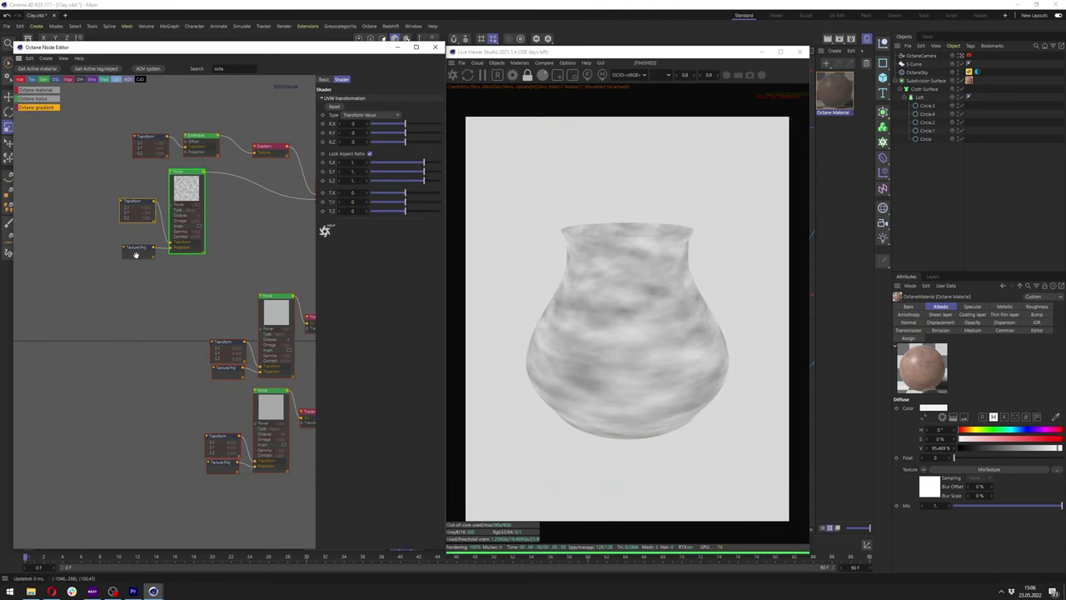
{"action": "left_click_drag", "start_coordinate": [136, 253], "coordinate": [131, 242]}
{"action": "left_click", "coordinate": [390, 99]}
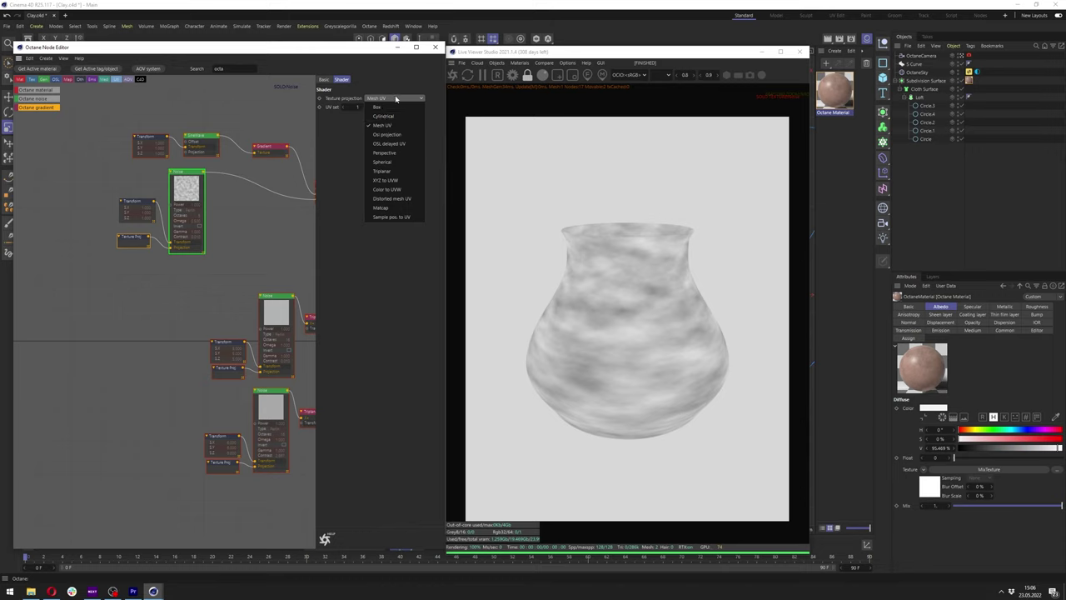
{"action": "left_click", "coordinate": [382, 171]}
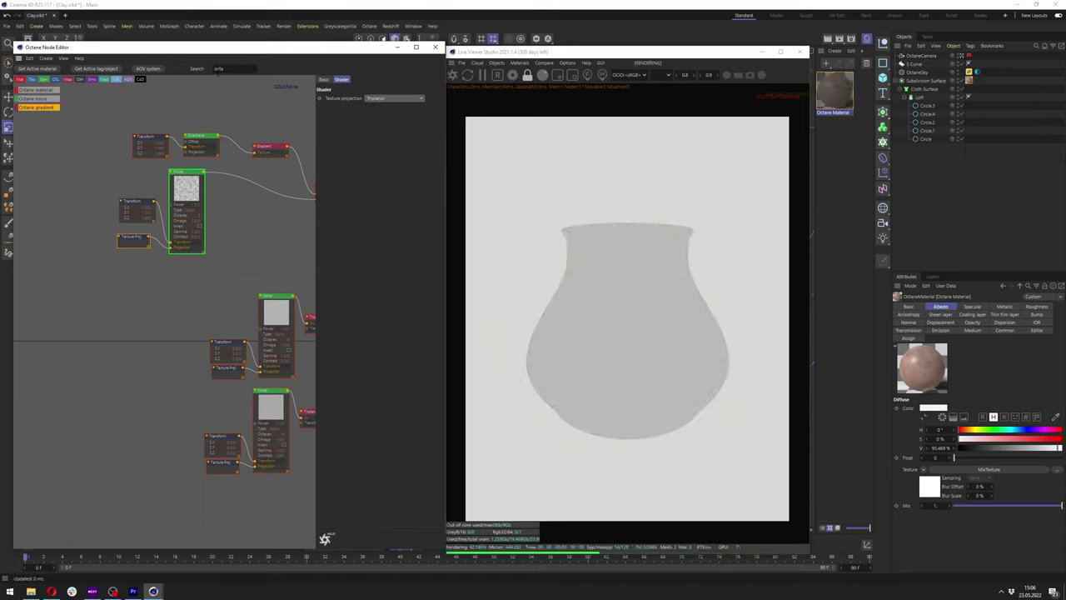
Insert a Triplanar node between the mask's Noise and its Mix texture, and solo it for preview
{"action": "type", "text": "tr"}
{"action": "left_click_drag", "start_coordinate": [35, 139], "coordinate": [231, 201]}
{"action": "right_click", "coordinate": [229, 207]}
{"action": "left_click", "coordinate": [239, 227]}
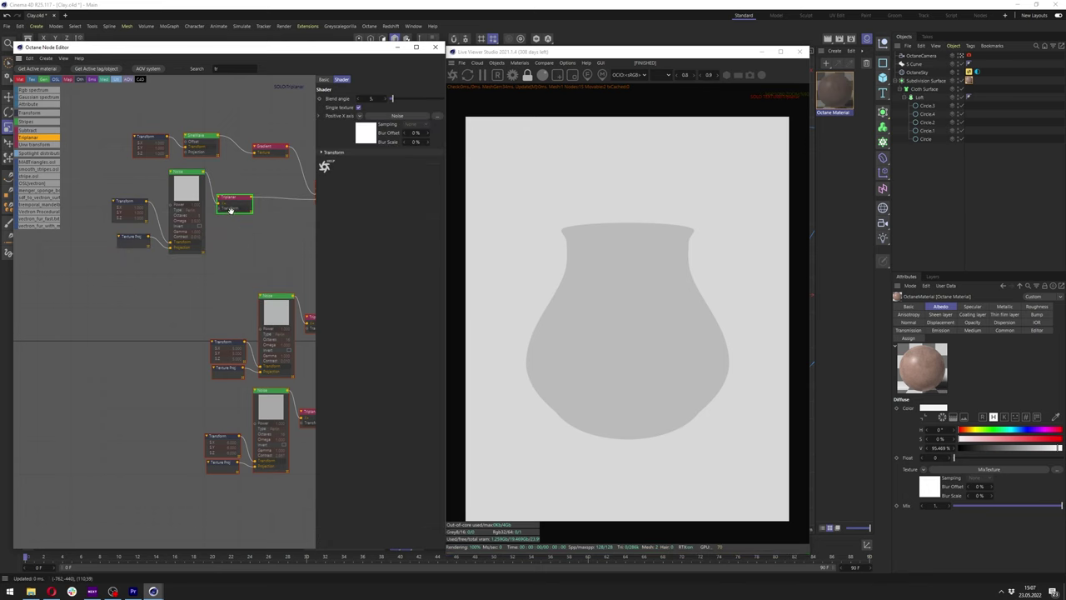
Set the mask Noise's Transform scale to 5 on all axes
{"action": "left_click", "coordinate": [178, 194]}
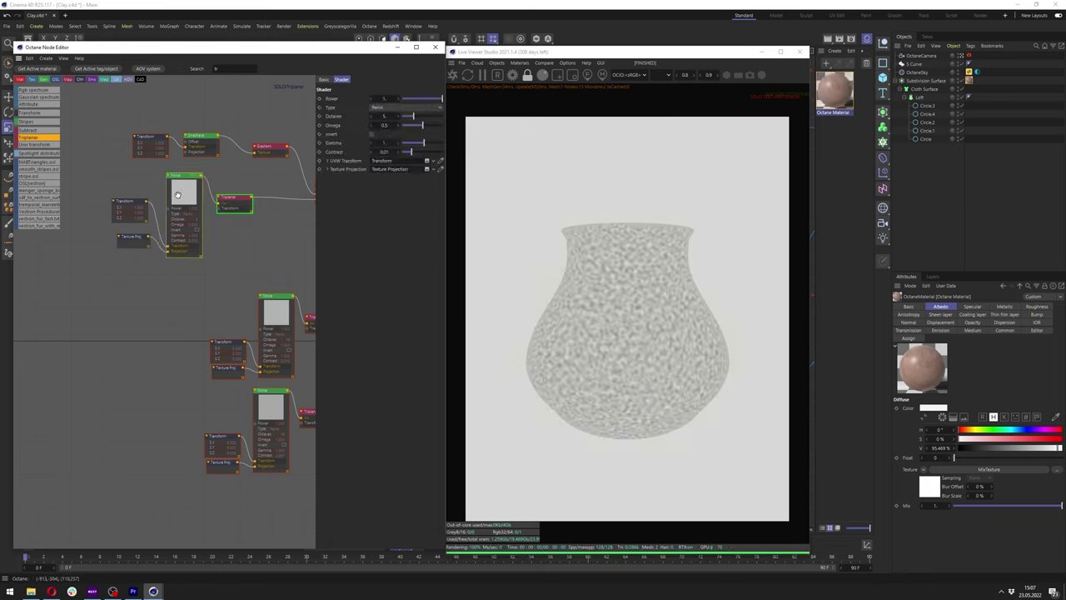
{"action": "left_click", "coordinate": [129, 202]}
{"action": "double_click", "coordinate": [353, 163]}
{"action": "type", "text": "5"}
{"action": "key", "text": "Return"}
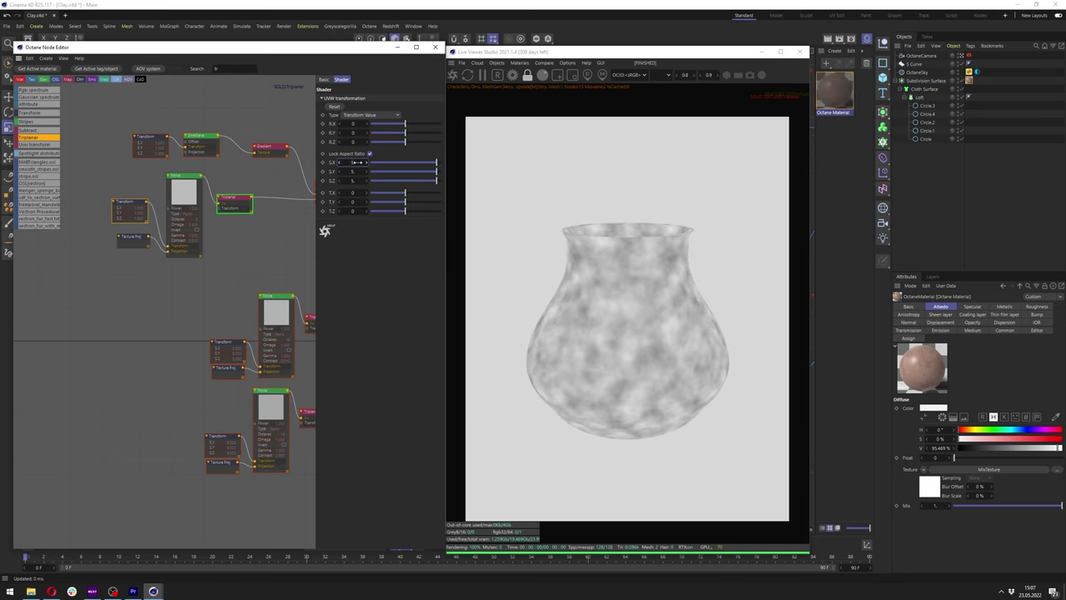
Compare the mask Noise's types, set it to Chips, and end the solo view of the Triplanar node
{"action": "left_click", "coordinate": [185, 193]}
{"action": "left_click", "coordinate": [386, 108]}
{"action": "left_click", "coordinate": [384, 127]}
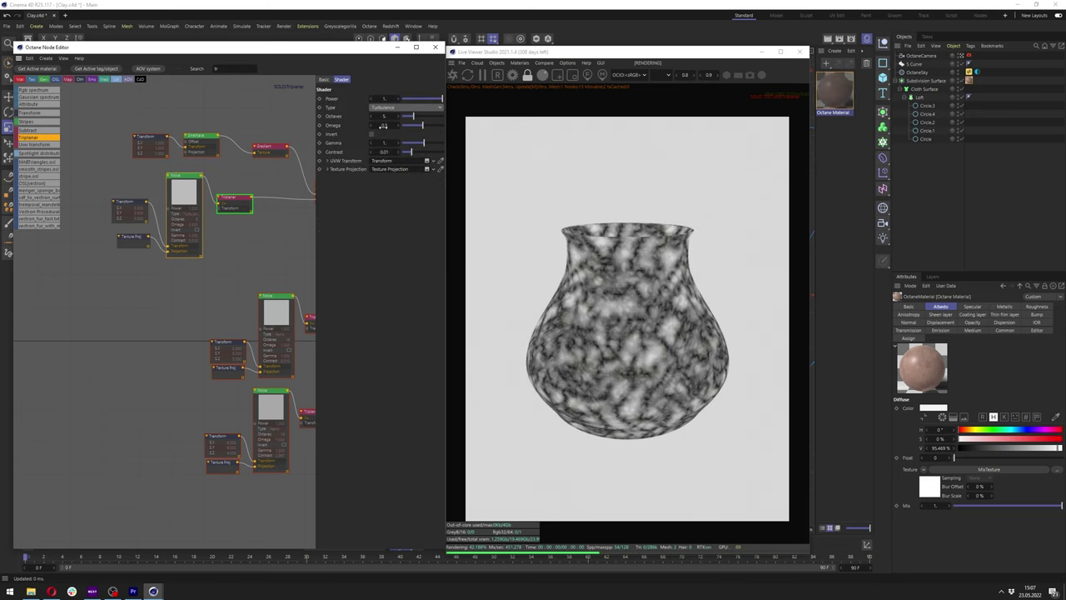
{"action": "key", "text": "Down"}
{"action": "key", "text": "Down"}
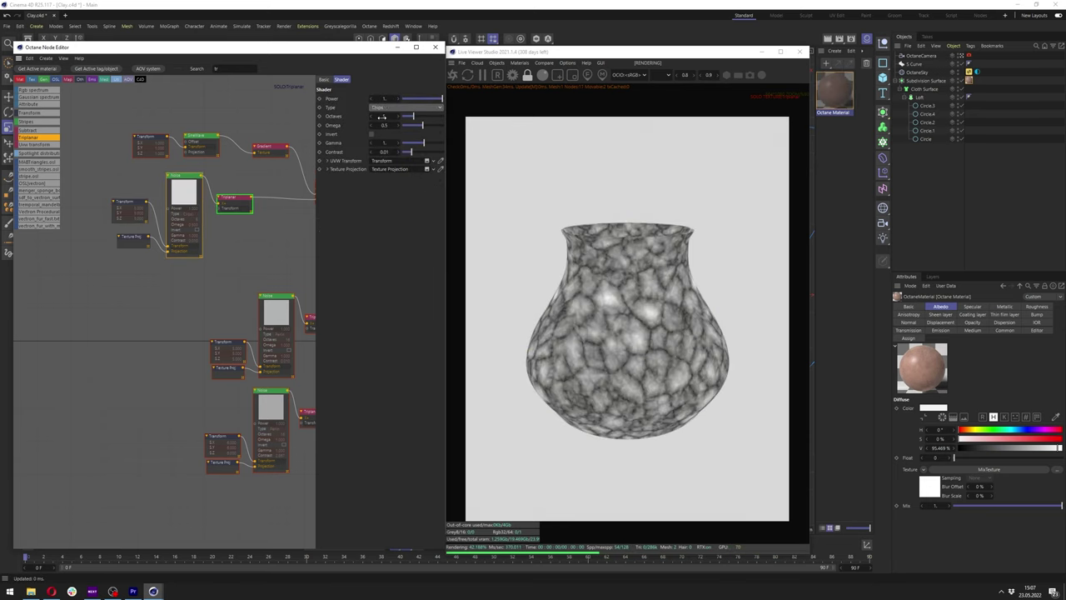
{"action": "key", "text": "Up"}
{"action": "key", "text": "Down"}
{"action": "middle_click_drag", "start_coordinate": [256, 205], "coordinate": [170, 203]}
{"action": "right_click", "coordinate": [167, 208]}
{"action": "left_click", "coordinate": [177, 219]}
Tighten the final mask Gradient by moving its white knot to about 53% and its black knot to about 41%
{"action": "right_click", "coordinate": [260, 198]}
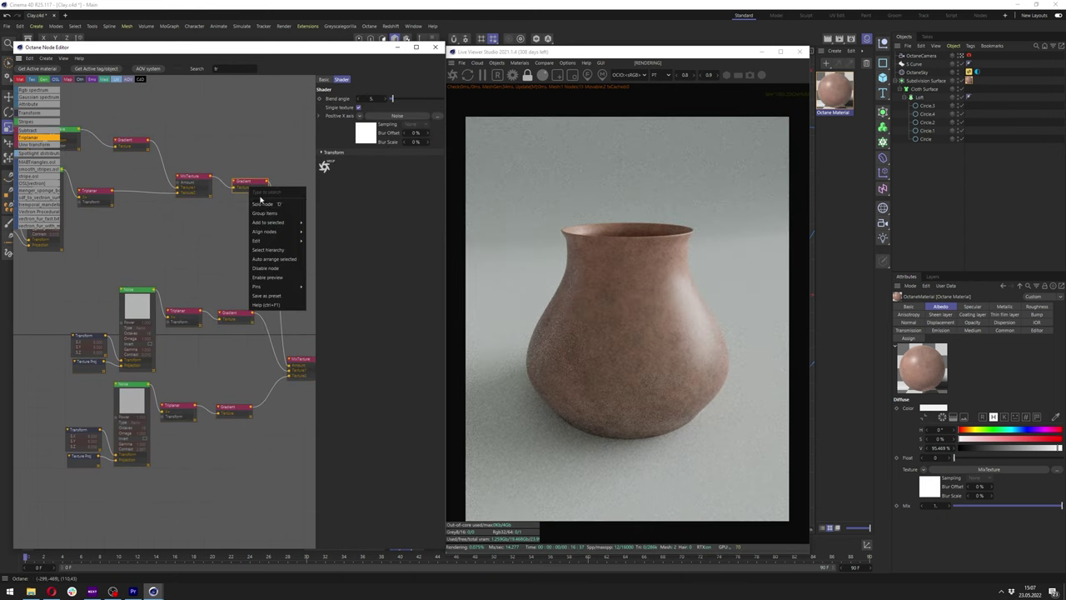
{"action": "left_click", "coordinate": [260, 183]}
{"action": "left_click_drag", "start_coordinate": [439, 178], "coordinate": [399, 180]}
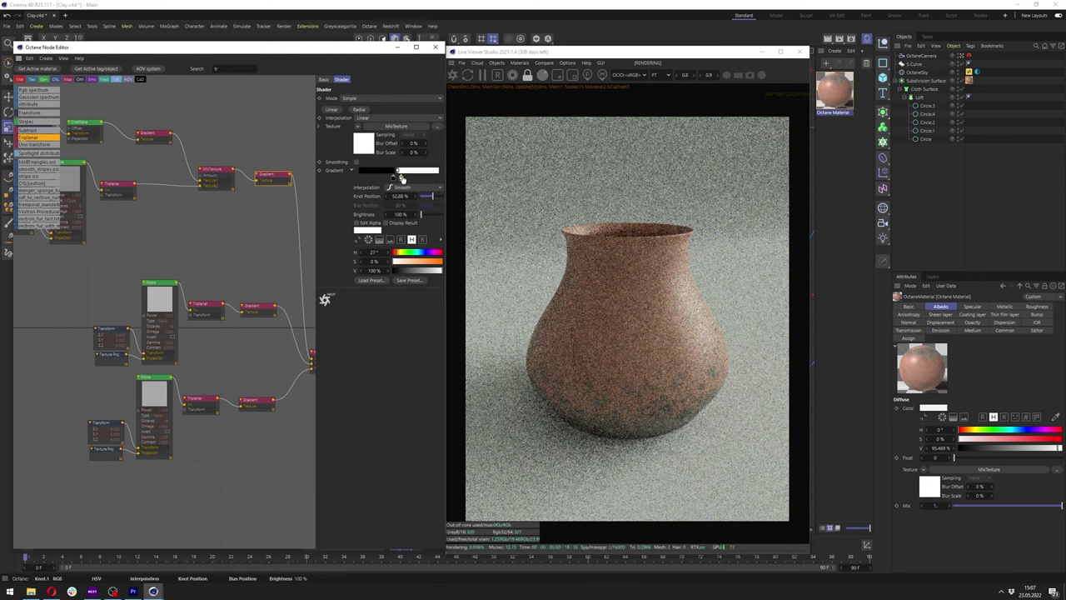
{"action": "left_click", "coordinate": [394, 179]}
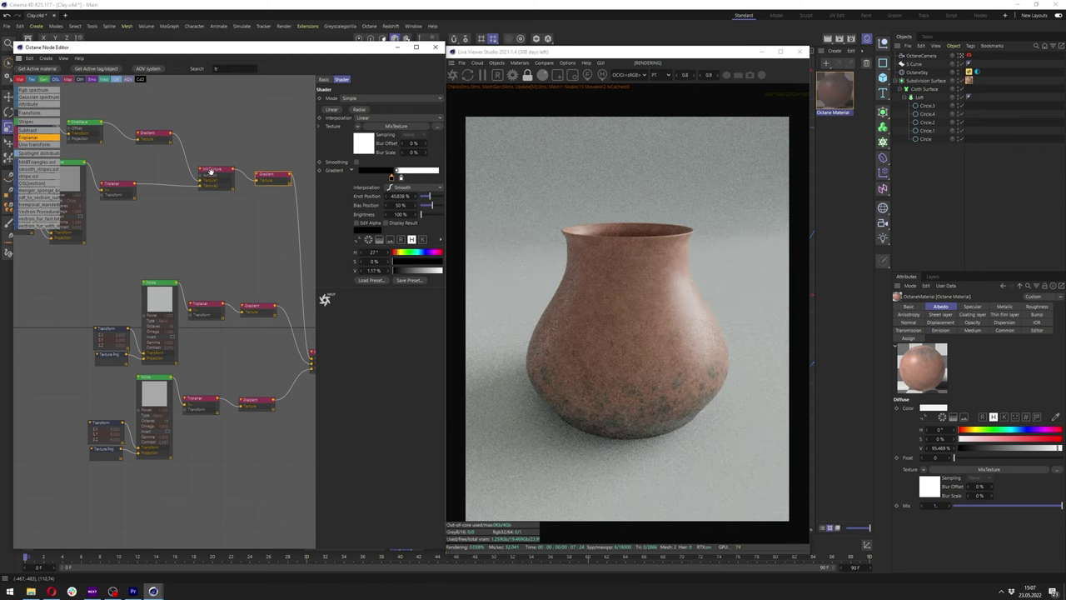
Adjust the mask Mix texture's amount to rebalance the vertical Gradient against the Triplanar noise
{"action": "left_click", "coordinate": [211, 171]}
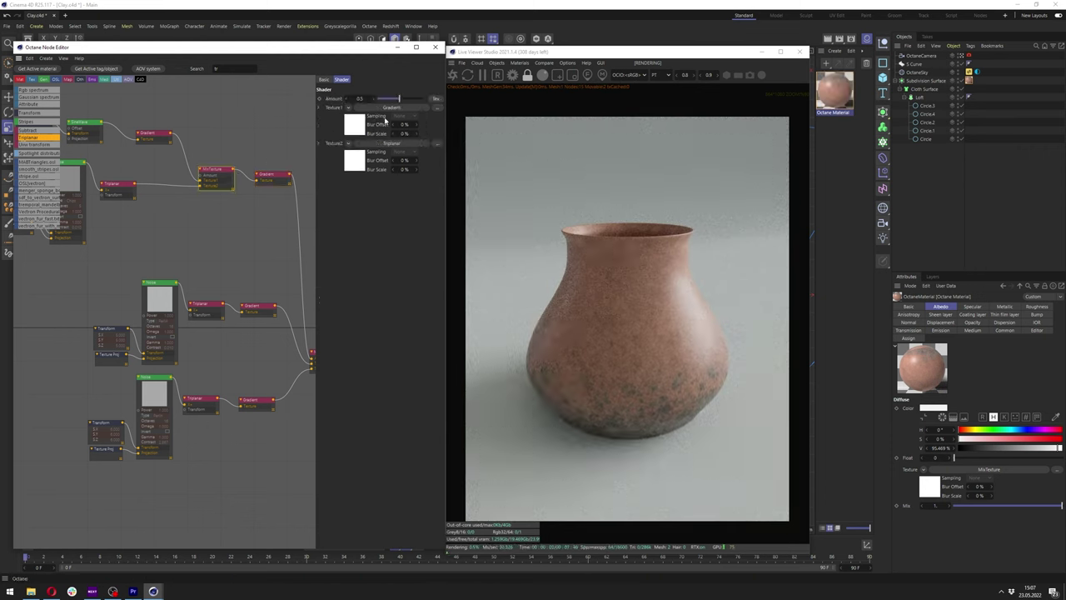
{"action": "mouse_move", "coordinate": [399, 100]}
{"action": "left_mouse_down"}
{"action": "mouse_move", "coordinate": [423, 101]}
{"action": "mouse_move", "coordinate": [392, 103]}
{"action": "left_mouse_up"}
{"action": "double_click", "coordinate": [367, 98]}
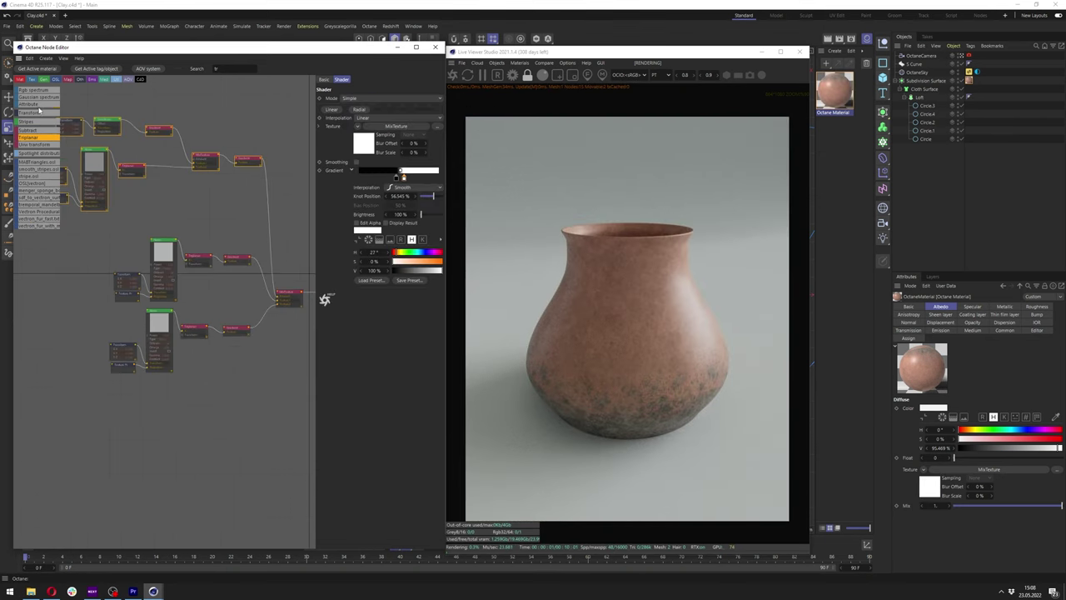
Select the complete mask node chain and shift it farther from the main Mix texture
{"action": "scroll", "coordinate": [161, 155], "scroll_direction": "down", "scroll_amount": 3}
{"action": "left_click_drag", "start_coordinate": [237, 133], "coordinate": [77, 196]}
{"action": "left_click_drag", "start_coordinate": [199, 164], "coordinate": [186, 162]}
{"action": "scroll", "coordinate": [198, 225], "scroll_direction": "up", "scroll_amount": 3}
{"action": "scroll", "coordinate": [213, 250], "scroll_direction": "down", "scroll_amount": 2}
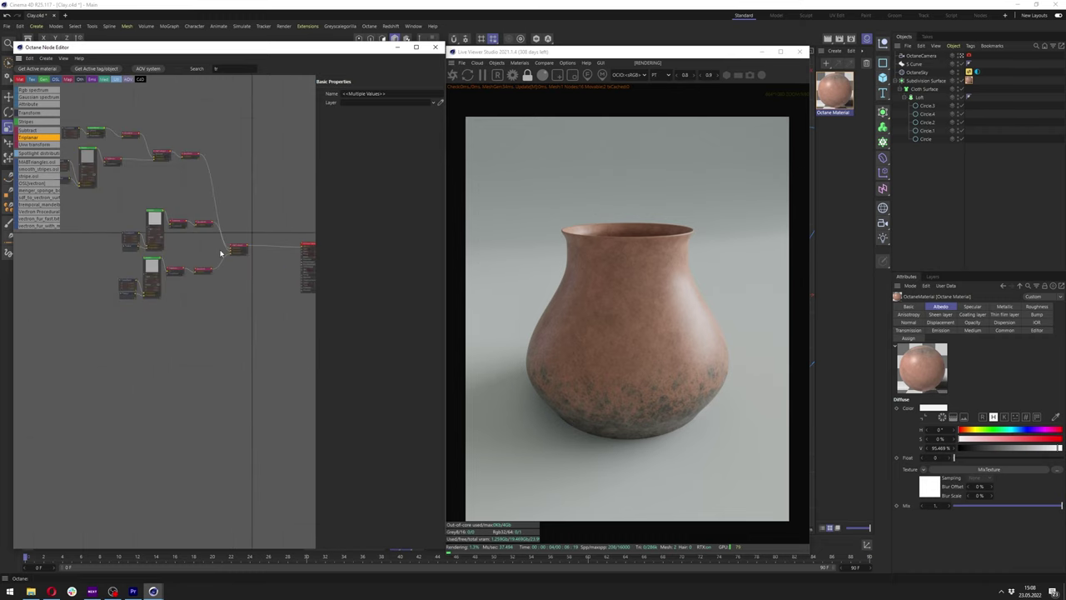
Connect a new Octane Noise to the material's Roughness input, with its own Transform and Texture Projection nodes
{"action": "scroll", "coordinate": [301, 265], "scroll_direction": "up", "scroll_amount": 3}
{"action": "middle_click_drag", "start_coordinate": [302, 265], "coordinate": [230, 227]}
{"action": "left_click_drag", "start_coordinate": [233, 204], "coordinate": [164, 219]}
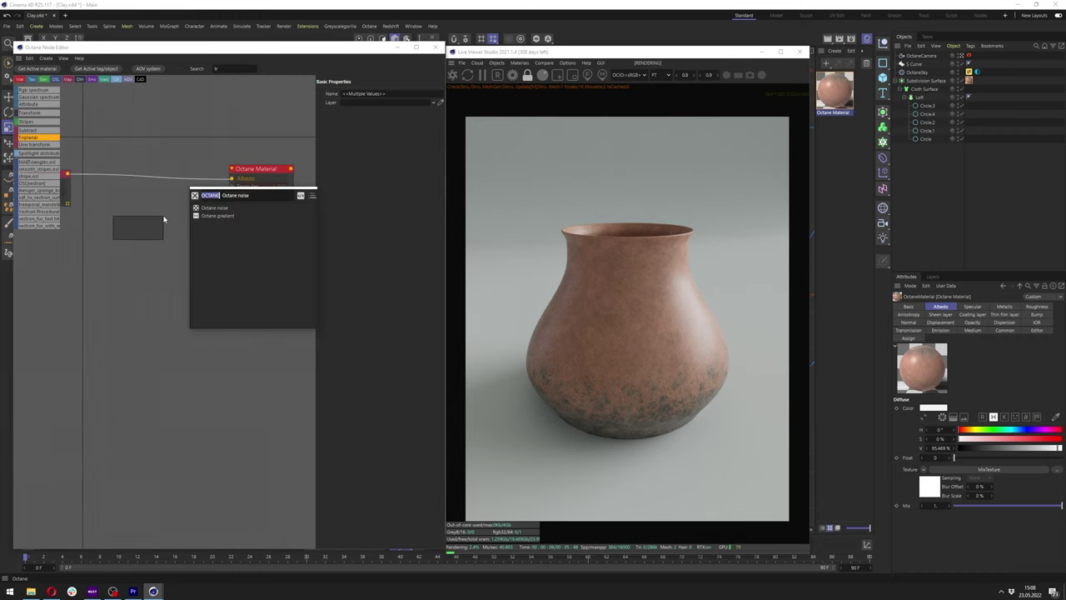
{"action": "key", "text": "Return"}
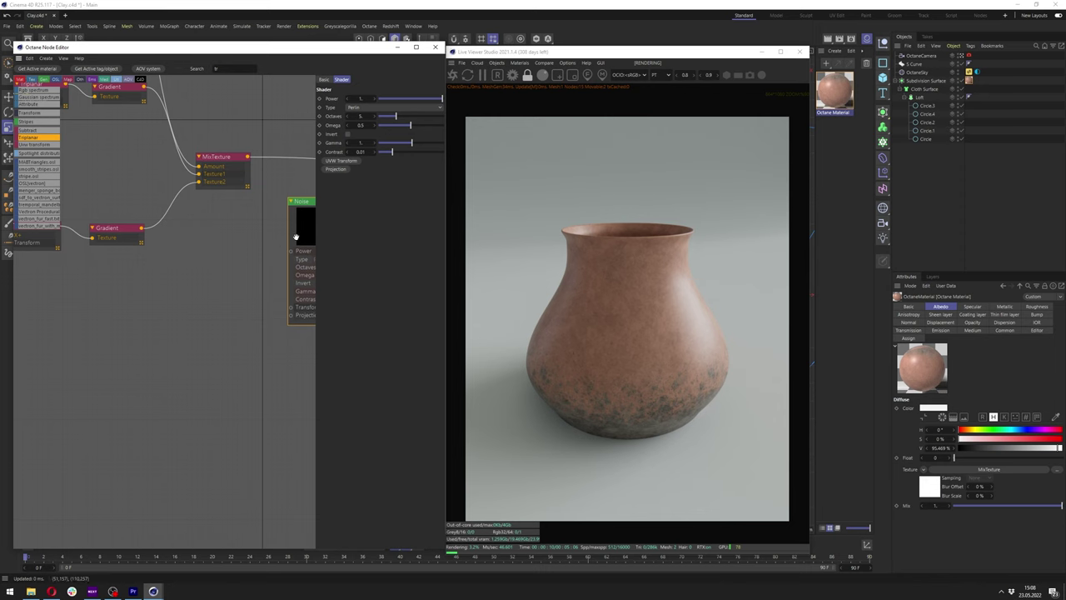
{"action": "left_click_drag", "start_coordinate": [132, 306], "coordinate": [132, 267]}
Unlock the roughness Noise Transform's aspect ratio, raise only its S.X scale for horizontal streaks, and solo the Noise
{"action": "left_click", "coordinate": [147, 326]}
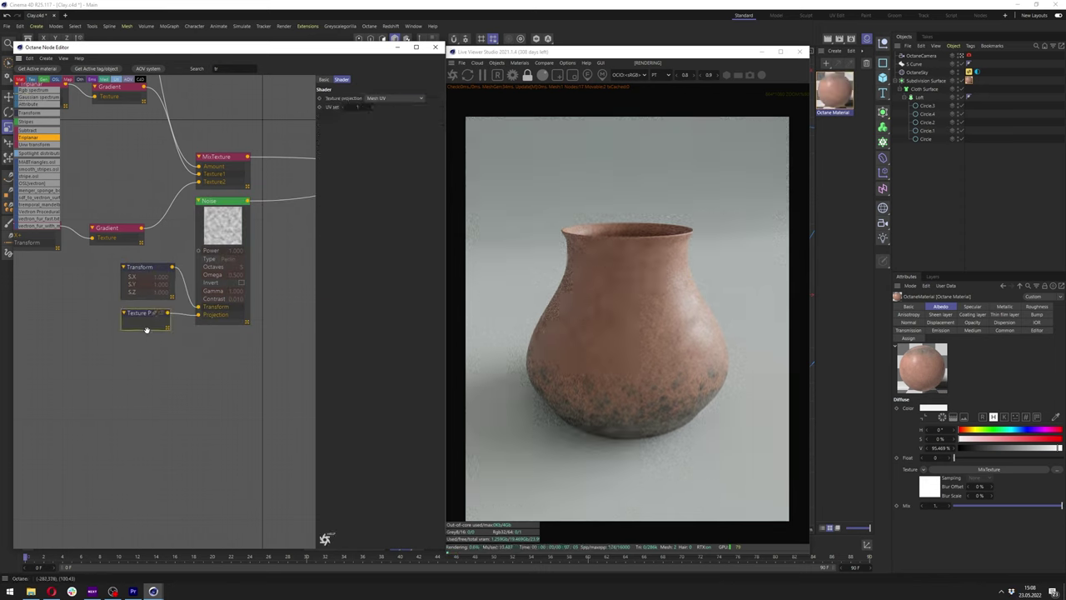
{"action": "left_click", "coordinate": [136, 267]}
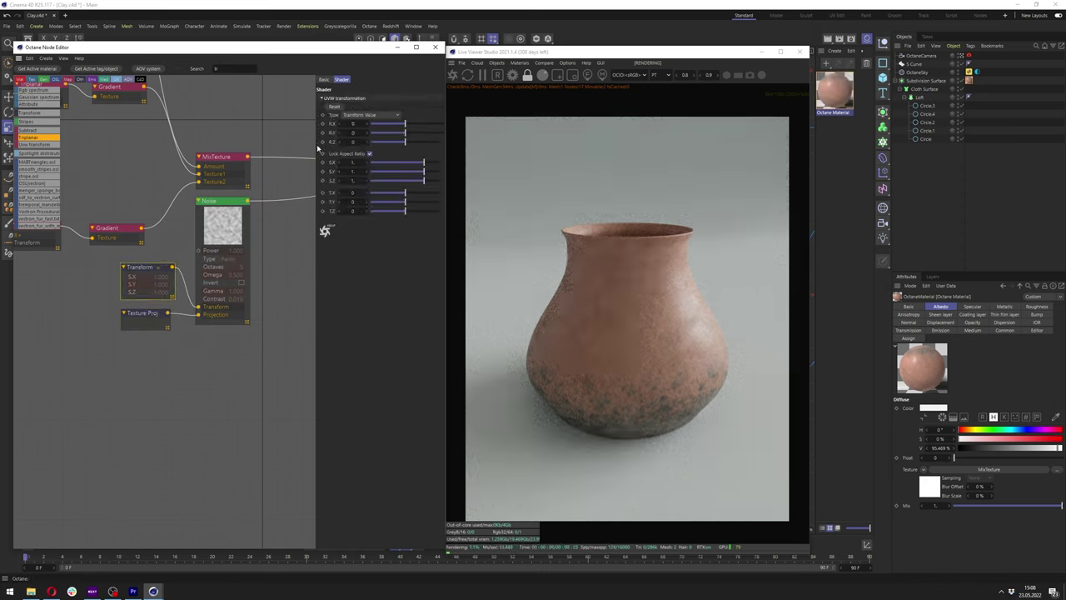
{"action": "left_click", "coordinate": [370, 154]}
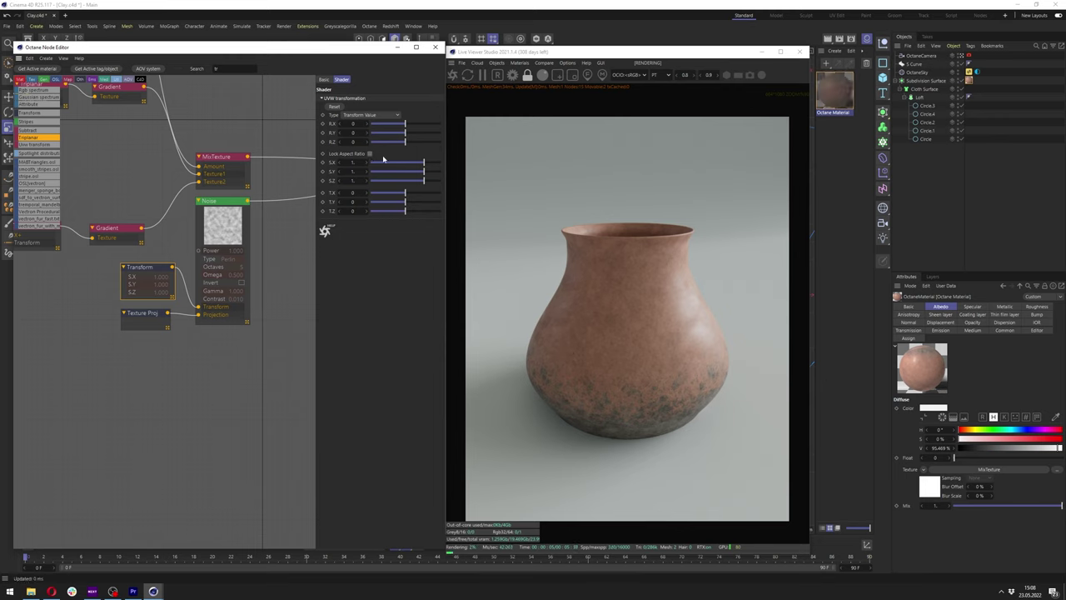
{"action": "left_click", "coordinate": [435, 163]}
{"action": "left_click", "coordinate": [235, 232]}
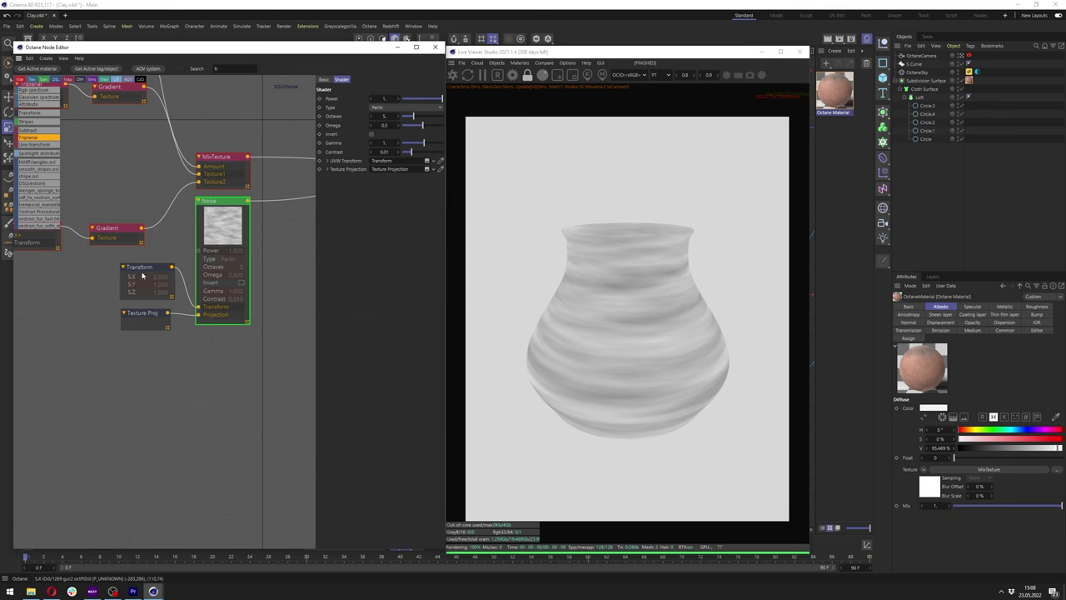
Insert an Octane Gradient between the streaky Noise and the Roughness input, lightening its black knot and lowering its white knot to 87%
{"action": "type", "text": "octa"}
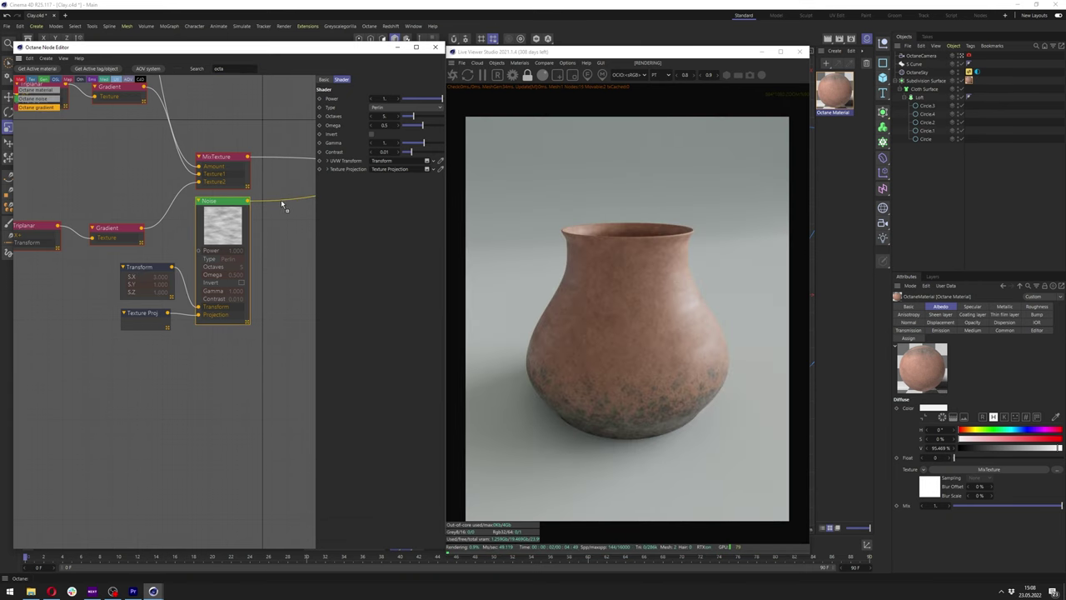
{"action": "left_click_drag", "start_coordinate": [282, 203], "coordinate": [283, 202]}
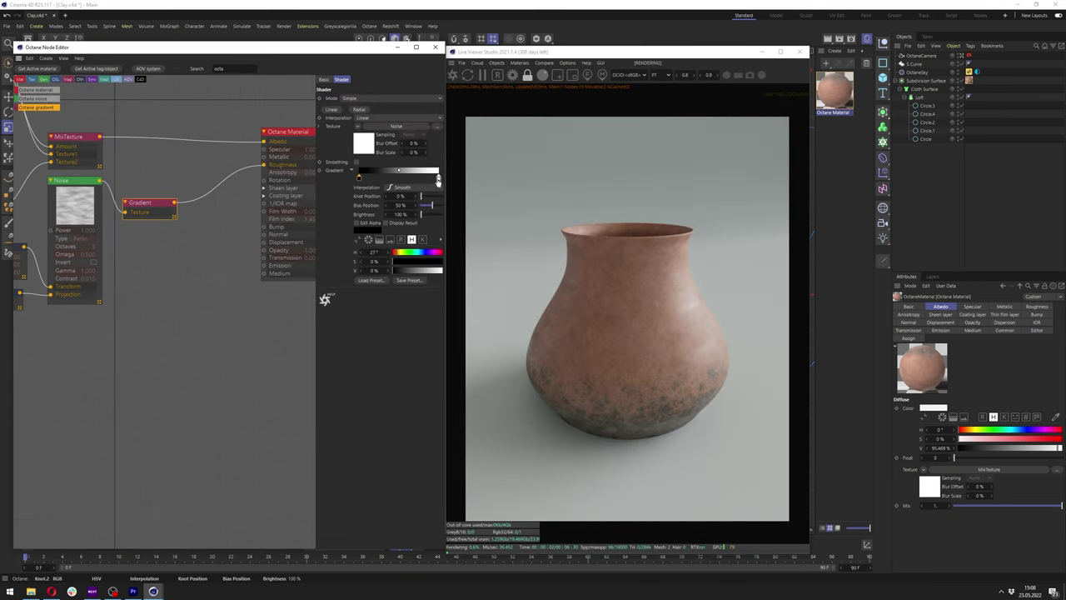
{"action": "left_click", "coordinate": [439, 178]}
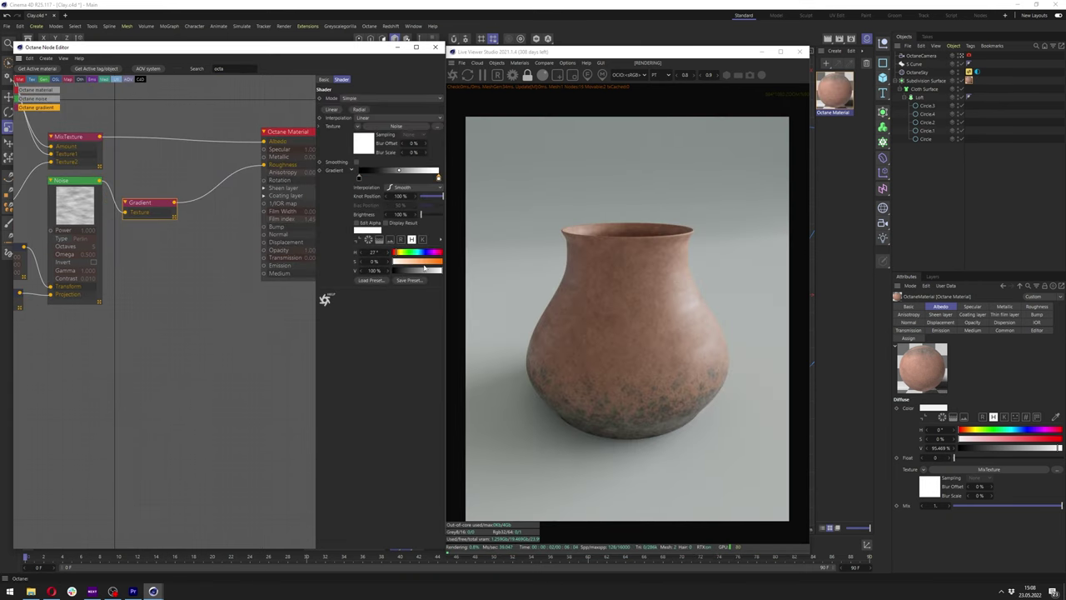
{"action": "left_click", "coordinate": [427, 271]}
{"action": "left_click", "coordinate": [86, 208]}
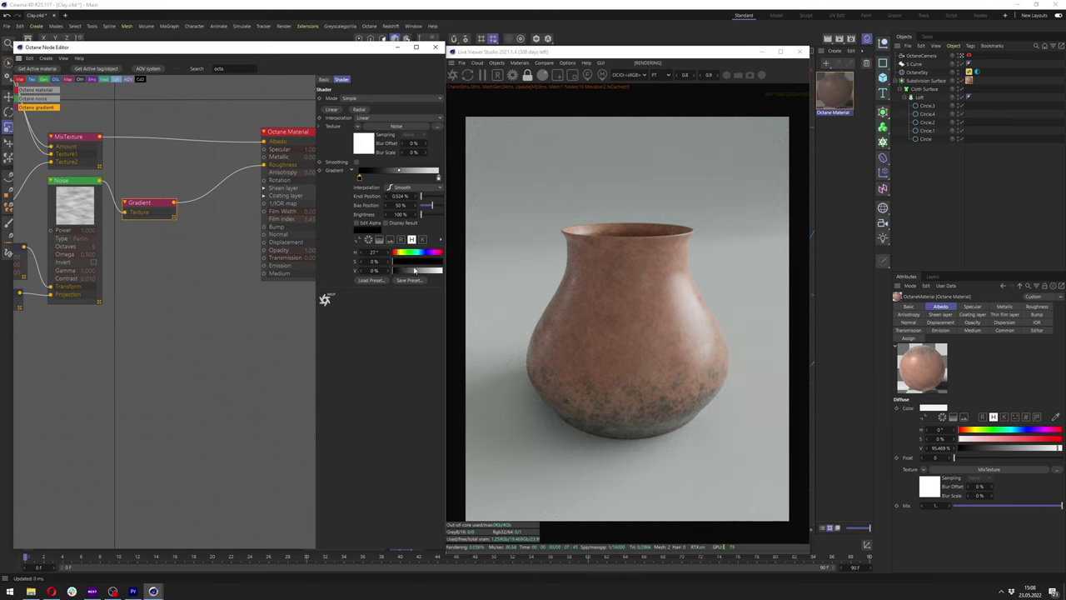
{"action": "left_click_drag", "start_coordinate": [415, 271], "coordinate": [440, 274]}
{"action": "left_click", "coordinate": [439, 177]}
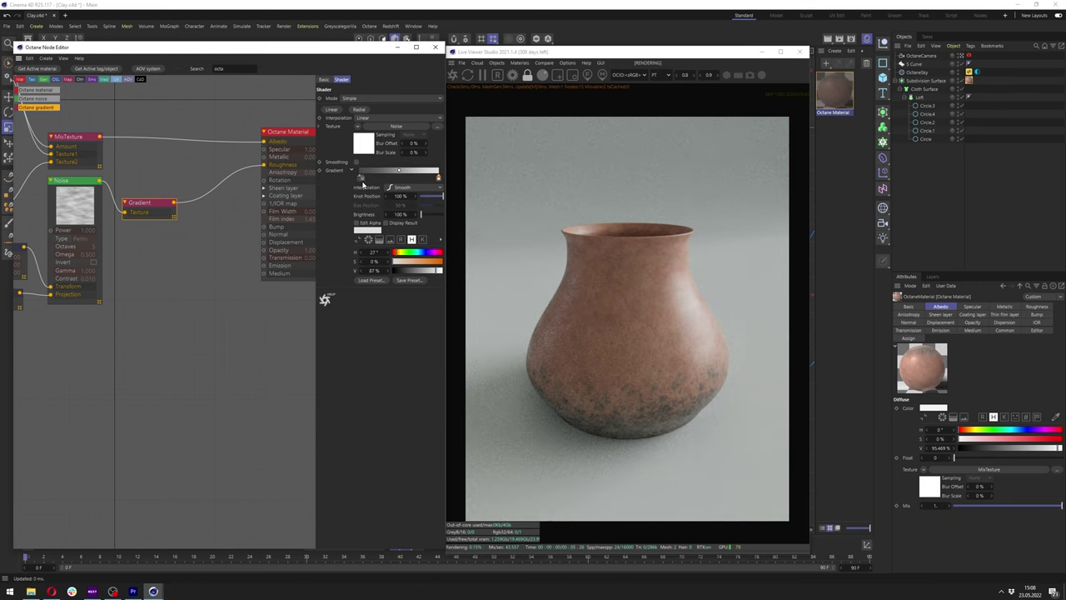
{"action": "left_click", "coordinate": [360, 178]}
Scale the roughness Noise's Transform down proportionally by setting S.X to 1 with the aspect ratio locked
{"action": "middle_click_drag", "start_coordinate": [74, 231], "coordinate": [137, 225]}
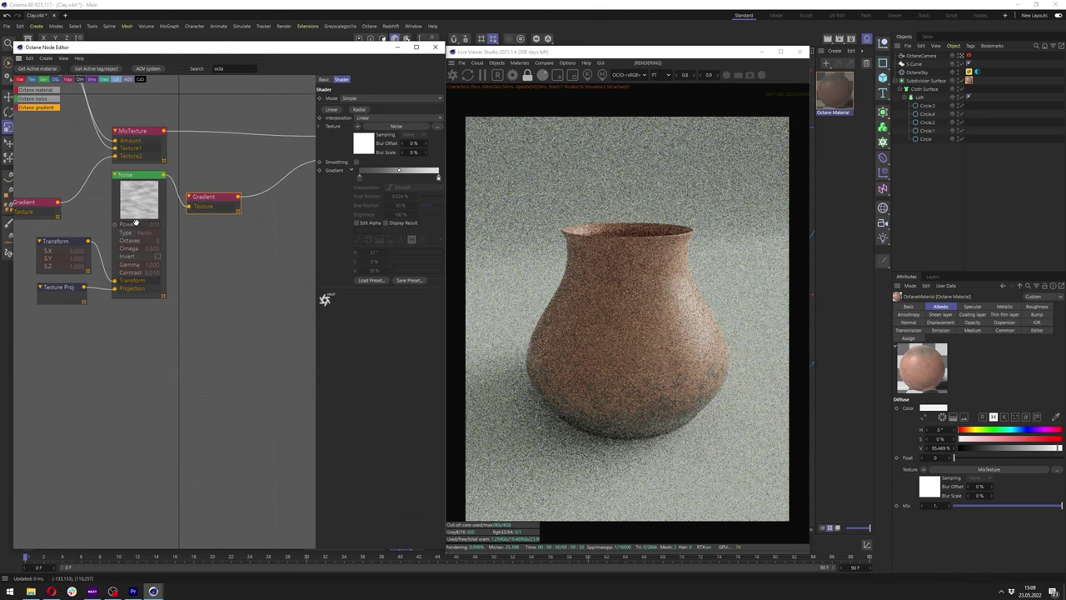
{"action": "left_click", "coordinate": [73, 242]}
{"action": "double_click", "coordinate": [353, 162]}
{"action": "type", "text": "1"}
{"action": "key", "text": "Return"}
Raise the roughness Noise's Octaves, set its Omega to 1 and change its type to Circular
{"action": "left_click", "coordinate": [129, 175]}
{"action": "left_click_drag", "start_coordinate": [423, 126], "coordinate": [445, 128]}
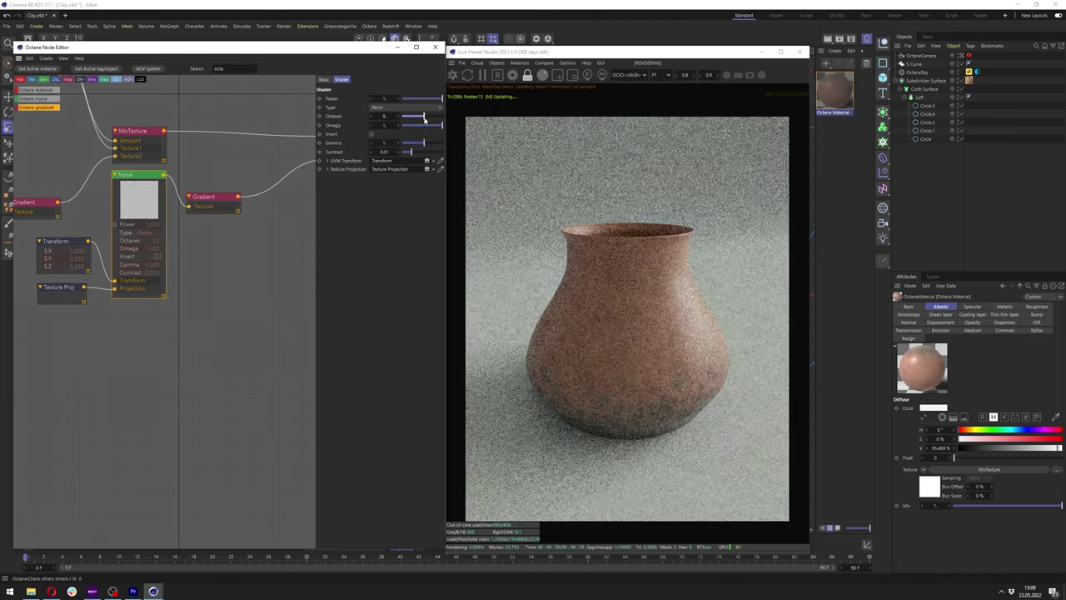
{"action": "left_click", "coordinate": [406, 108]}
{"action": "left_click", "coordinate": [401, 126]}
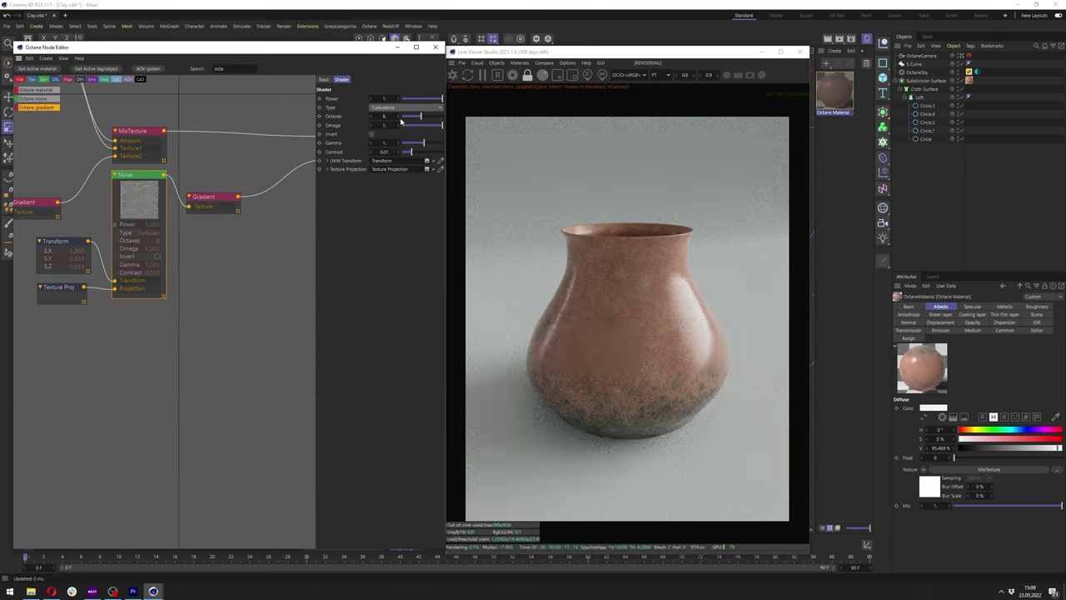
{"action": "left_click", "coordinate": [406, 107]}
{"action": "left_click", "coordinate": [391, 136]}
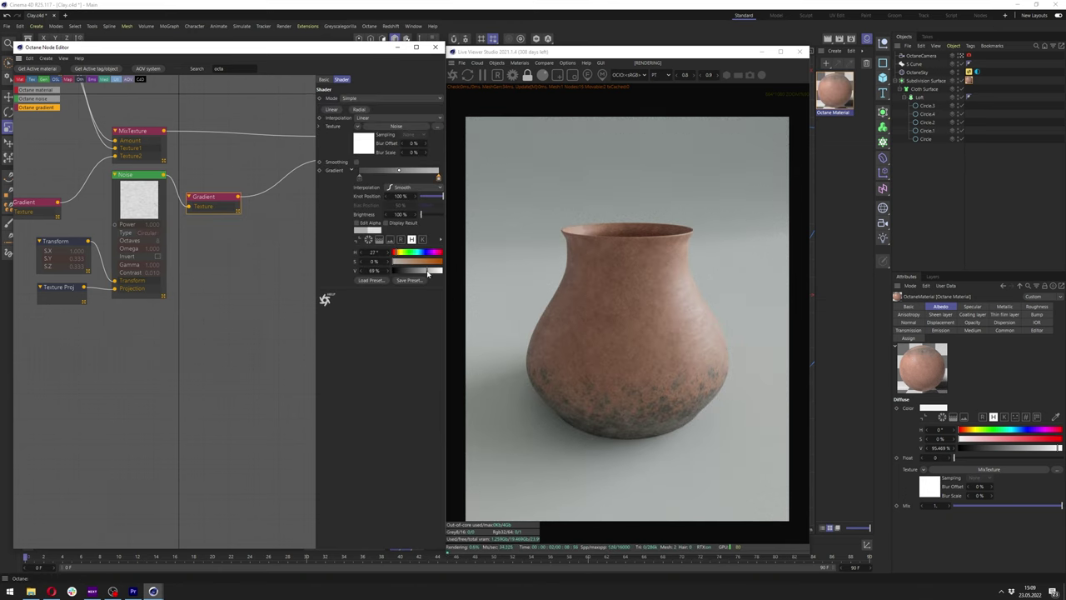
Move both roughness Gradient knots inward, placing the dark one at about 39%, and lower the light knot's brightness
{"action": "left_click_drag", "start_coordinate": [360, 178], "coordinate": [389, 178]}
{"action": "left_click", "coordinate": [420, 178]}
{"action": "left_click_drag", "start_coordinate": [434, 270], "coordinate": [429, 271]}
{"action": "left_click", "coordinate": [390, 177]}
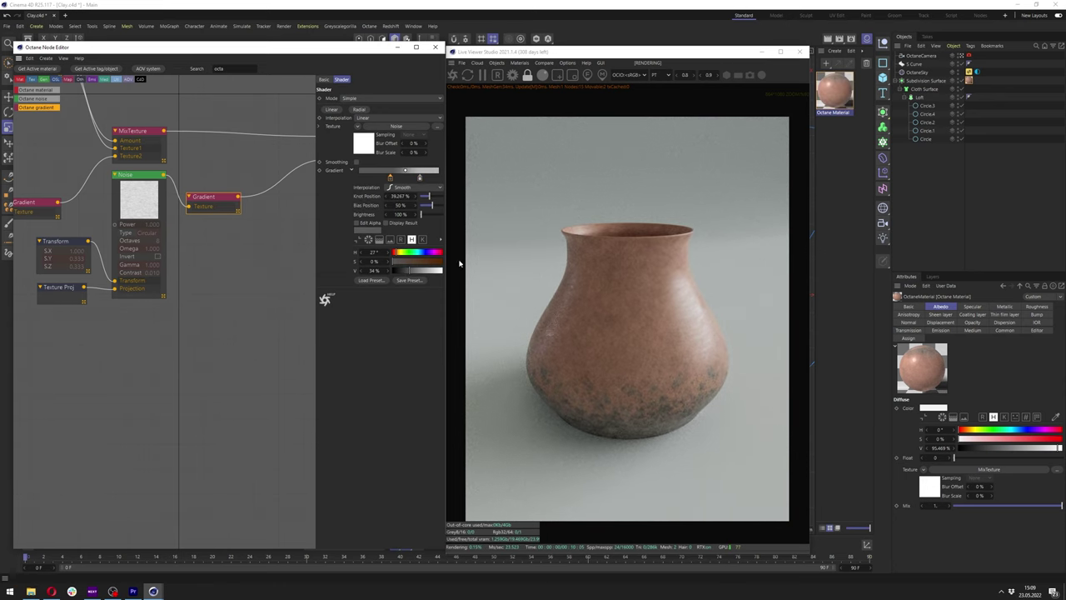
Connect a new Octane Noise to the material's Bump input and place it below the roughness nodes
{"action": "scroll", "coordinate": [282, 240], "scroll_direction": "up", "scroll_amount": 1}
{"action": "middle_click_drag", "start_coordinate": [282, 240], "coordinate": [235, 195]}
{"action": "left_click_drag", "start_coordinate": [218, 196], "coordinate": [62, 350]}
{"action": "key", "text": "Return"}
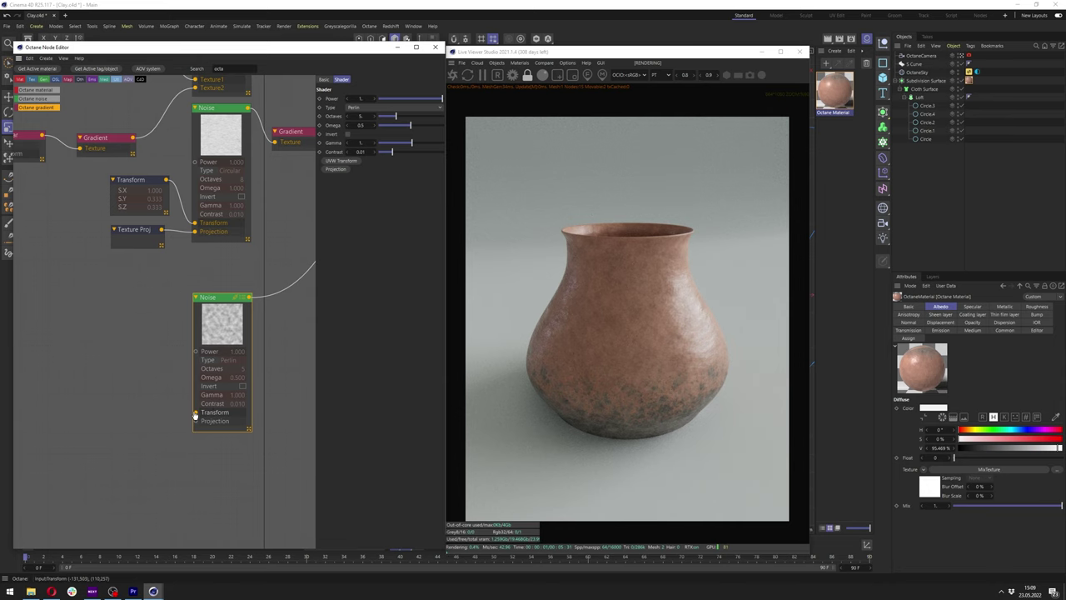
Attach a Transform and a Texture Projection node to the bump Noise and arrange them beside it
{"action": "left_click_drag", "start_coordinate": [196, 413], "coordinate": [110, 332]}
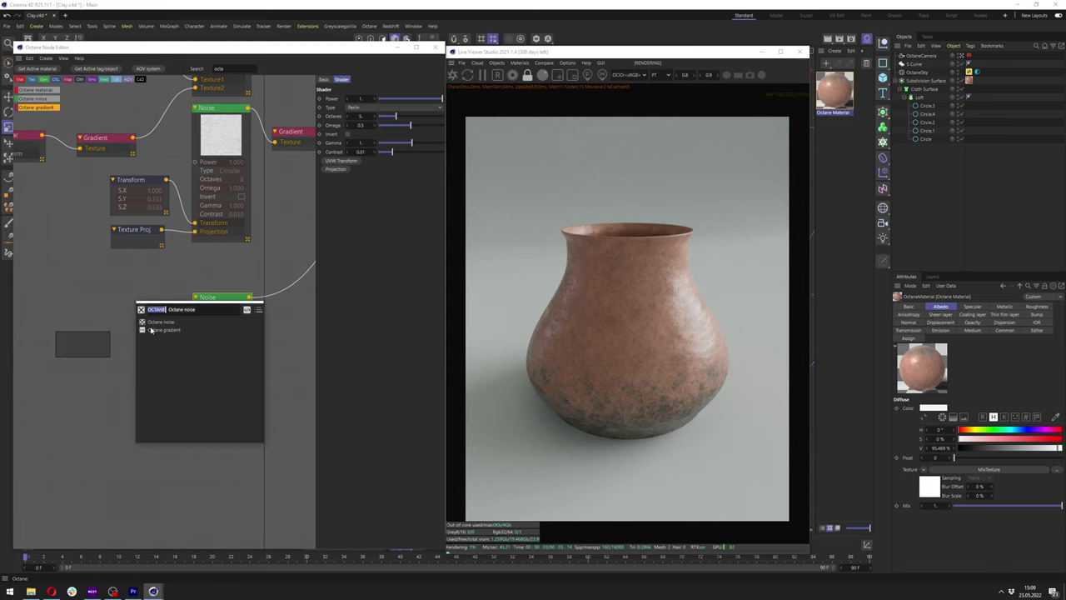
{"action": "type", "text": "tr"}
{"action": "key", "text": "Return"}
{"action": "left_click_drag", "start_coordinate": [195, 421], "coordinate": [102, 425]}
{"action": "type", "text": "pro"}
{"action": "key", "text": "Return"}
{"action": "left_click_drag", "start_coordinate": [81, 427], "coordinate": [142, 414]}
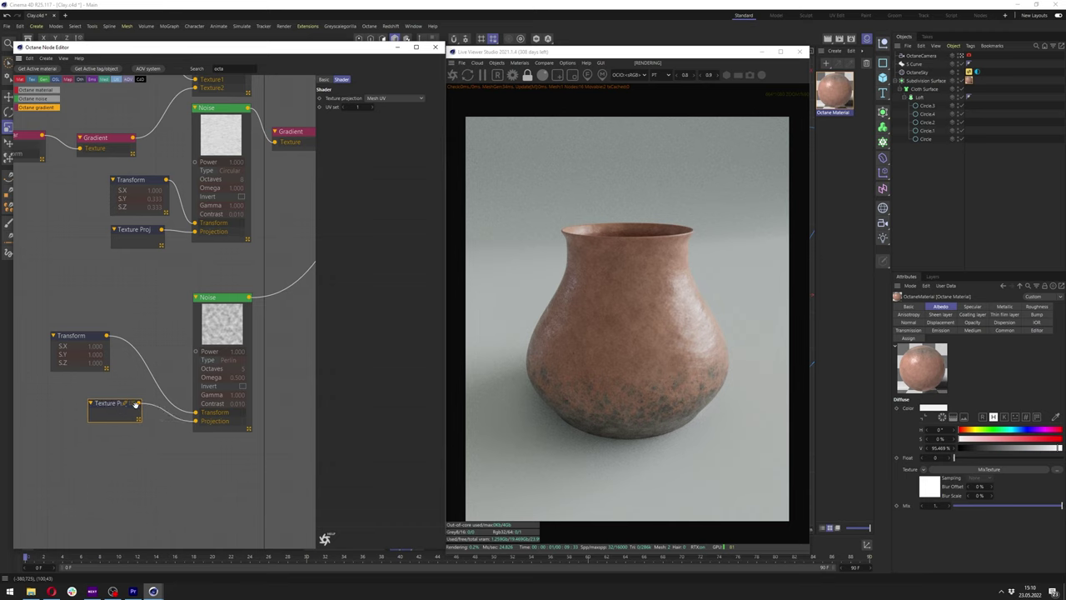
{"action": "left_click_drag", "start_coordinate": [85, 335], "coordinate": [148, 361]}
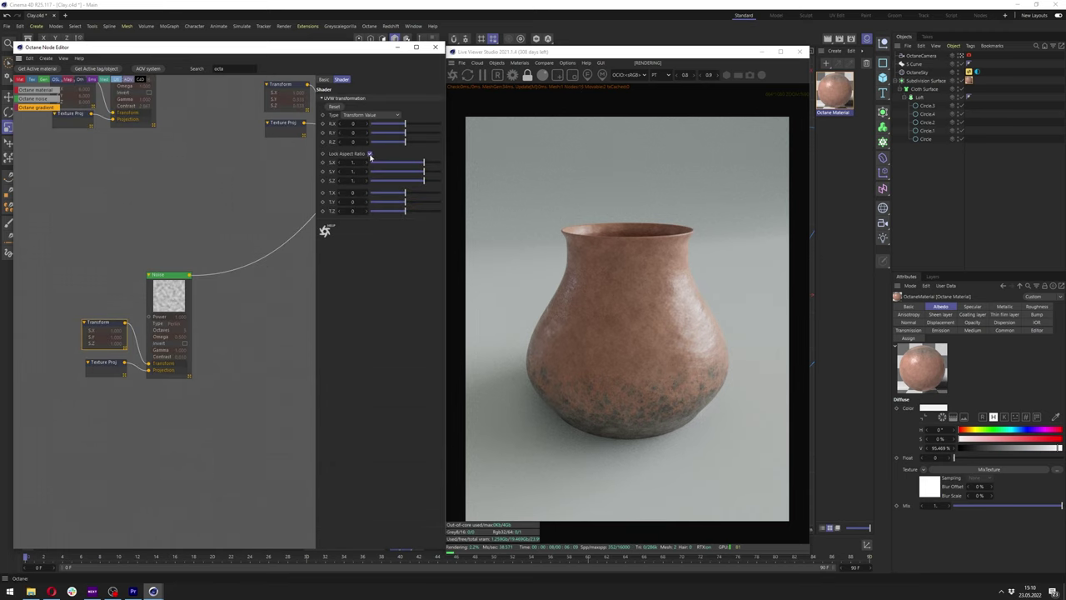
Unlock the bump Transform's aspect ratio, stretch only its S.X scale to 10, and solo the Noise
{"action": "left_click", "coordinate": [370, 154]}
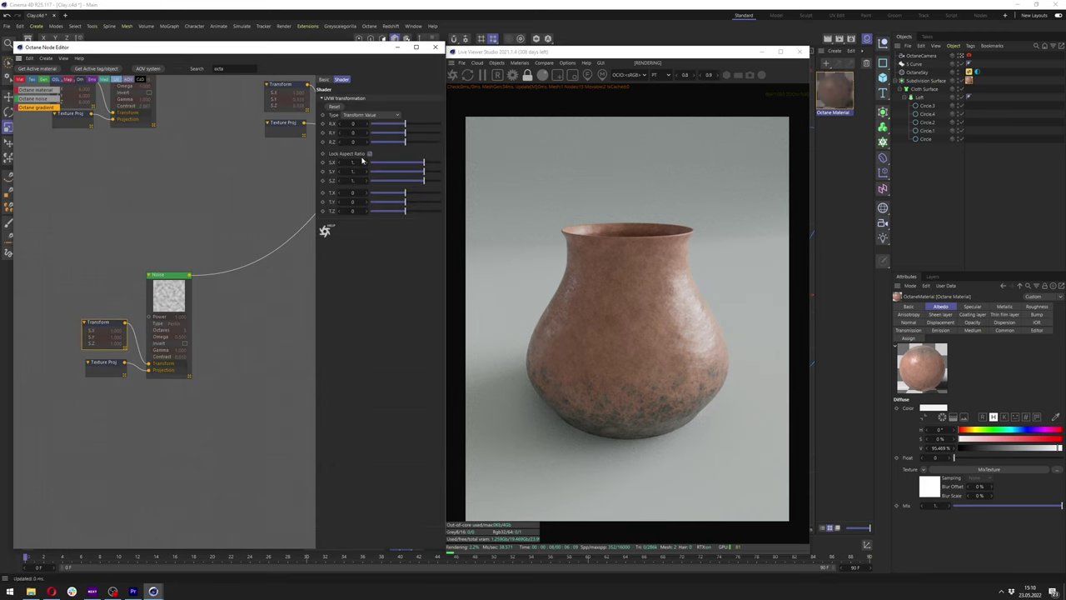
{"action": "left_click_drag", "start_coordinate": [432, 163], "coordinate": [443, 163]}
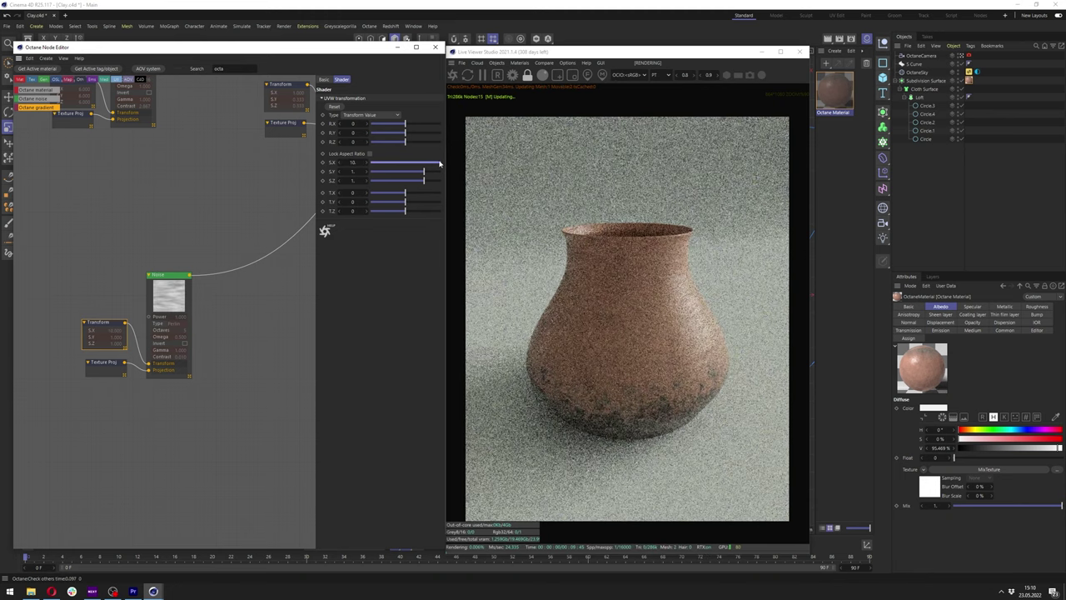
{"action": "right_click", "coordinate": [154, 291]}
{"action": "left_click", "coordinate": [167, 308]}
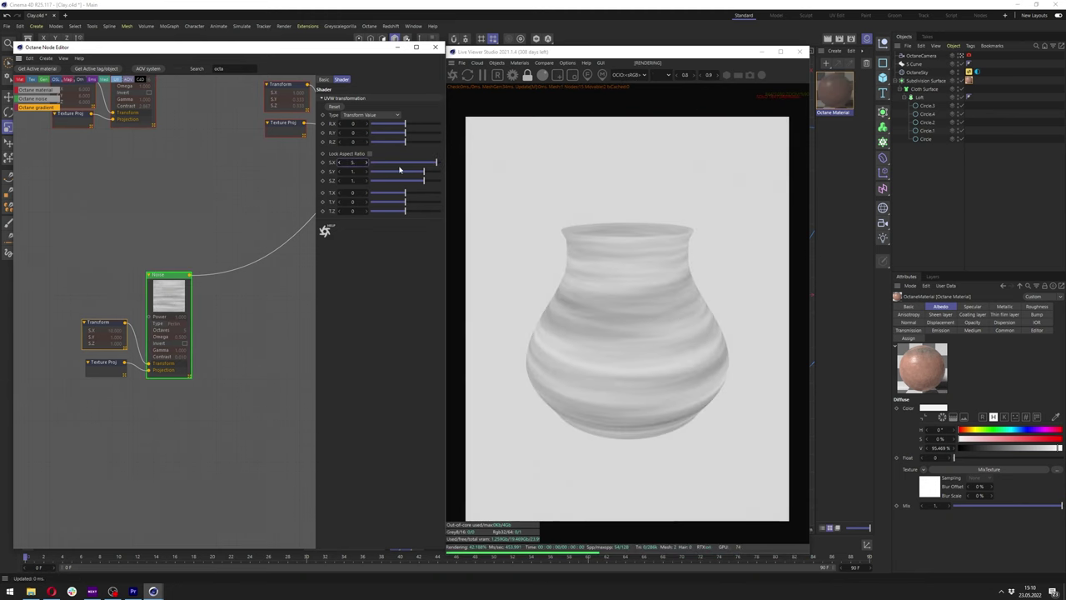
Relock the aspect ratio, shrink the bump scale to about 0.92 in S.X, and change the unsoloed Noise's type to Circular
{"action": "left_click", "coordinate": [369, 154]}
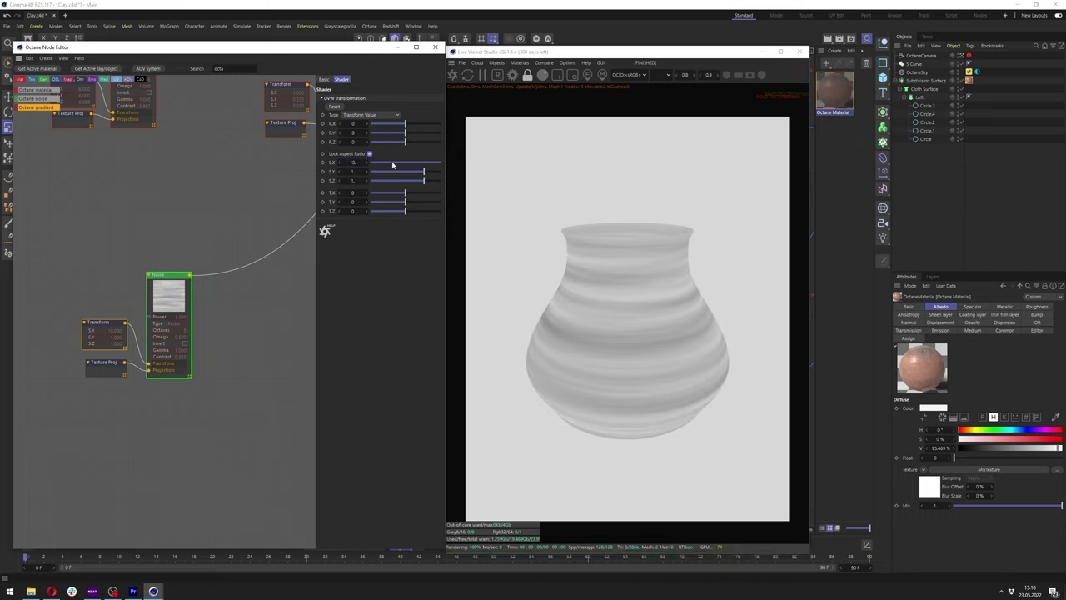
{"action": "left_click_drag", "start_coordinate": [378, 164], "coordinate": [422, 164]}
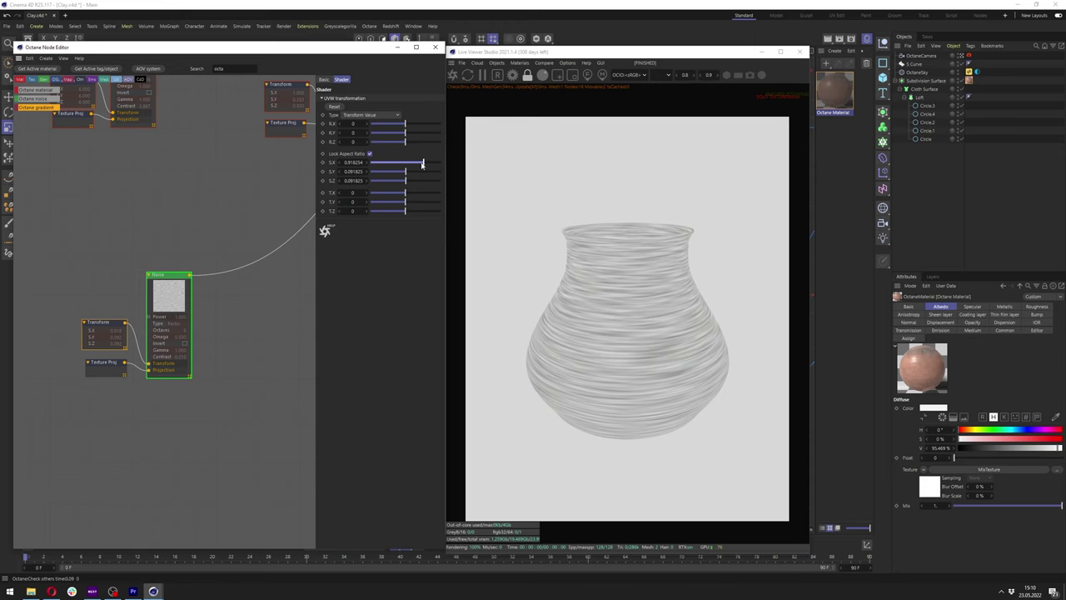
{"action": "left_click", "coordinate": [175, 298]}
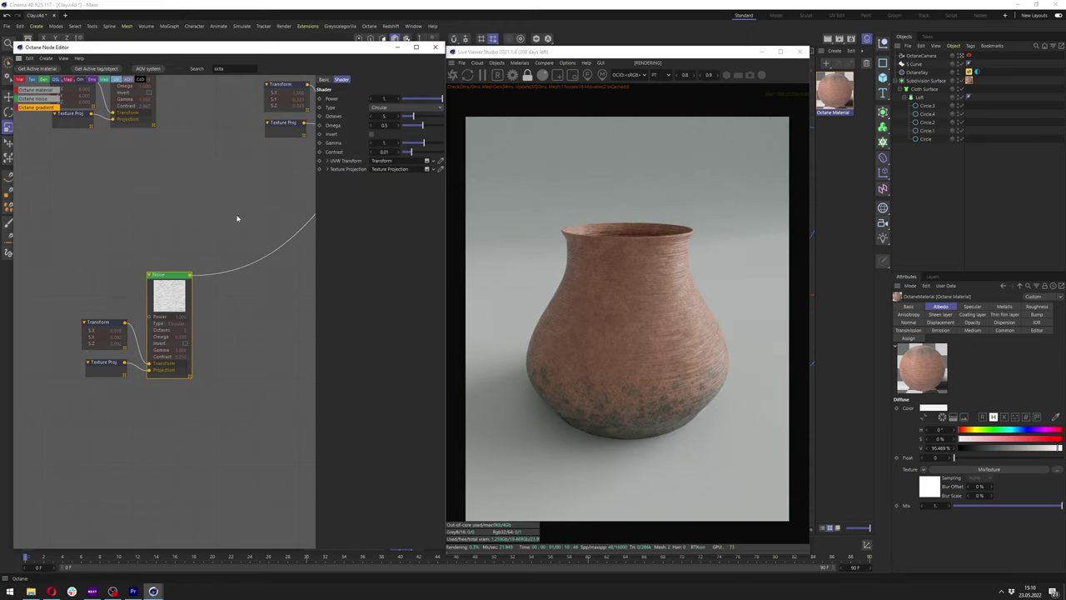
Set the bump Transform's locked S.X scale to 1, unlock the aspect ratio and increase only S.X to lengthen the grooves
{"action": "left_click", "coordinate": [107, 323]}
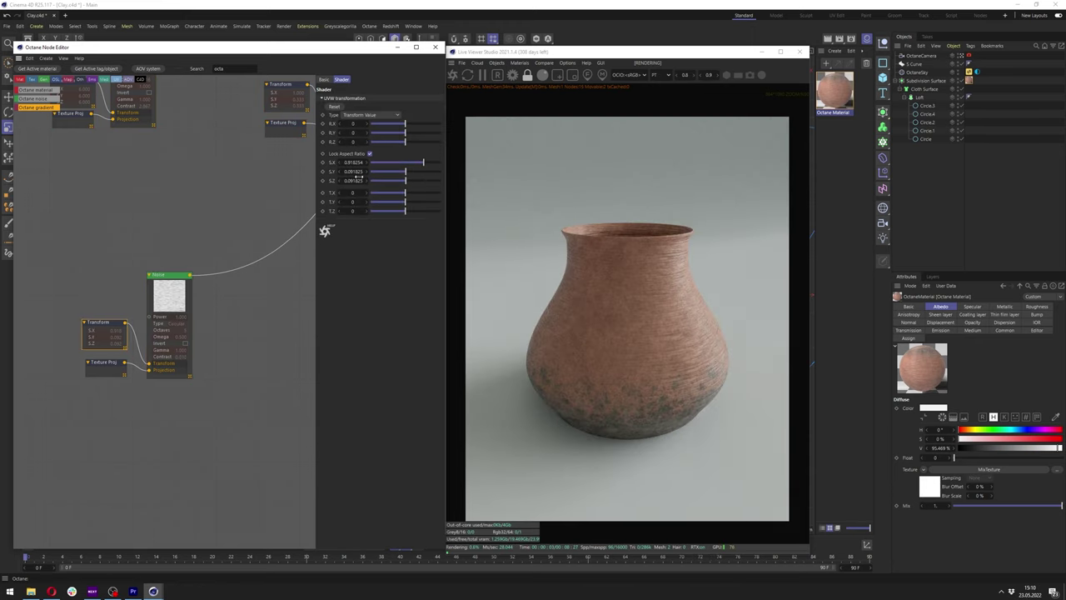
{"action": "key", "text": "Return"}
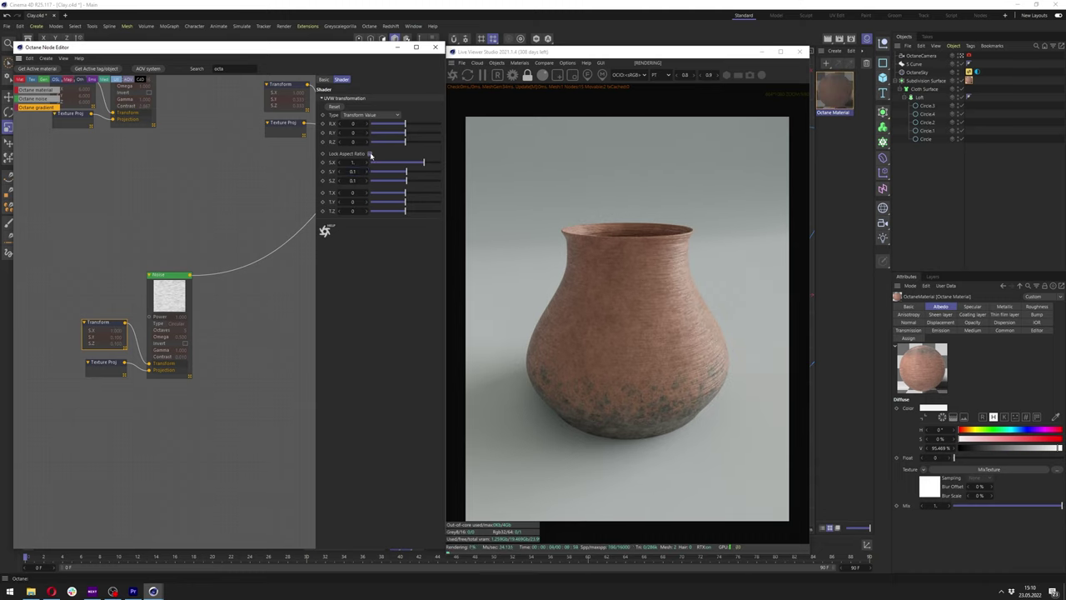
{"action": "double_click", "coordinate": [354, 162]}
{"action": "type", "text": "1.5"}
{"action": "key", "text": "Return"}
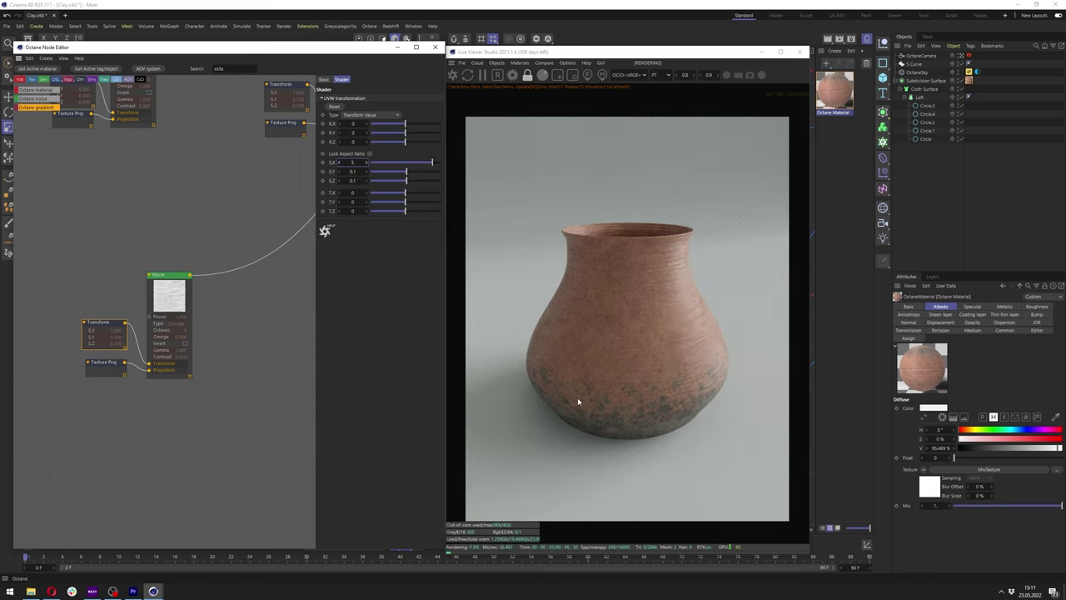
Insert a Mix texture between the groove Noise and the material's Bump input
{"action": "middle_click_drag", "start_coordinate": [314, 222], "coordinate": [186, 197]}
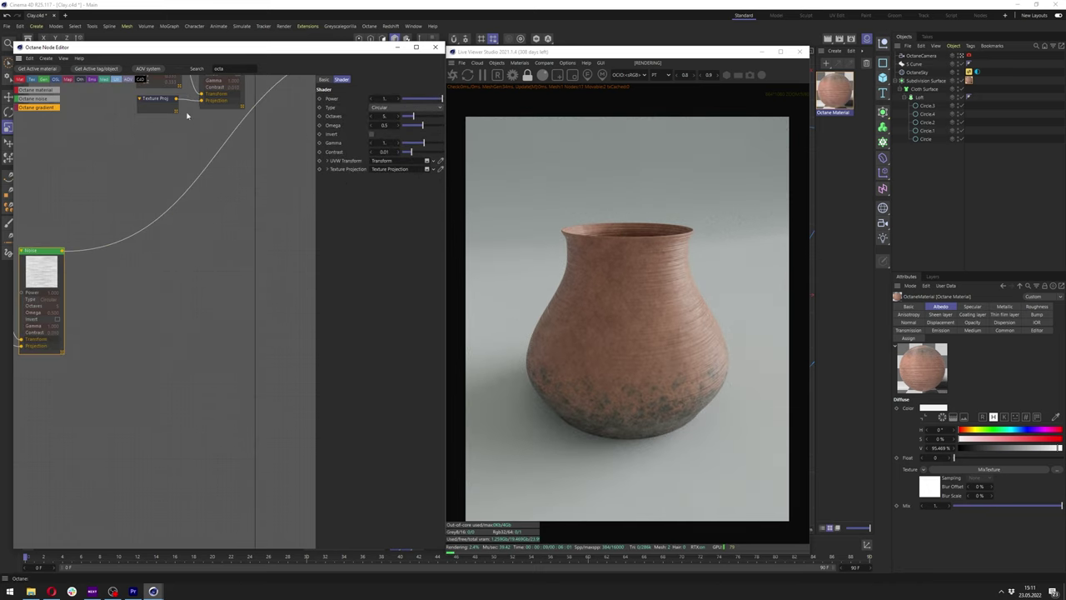
{"action": "type", "text": "mix"}
{"action": "left_click_drag", "start_coordinate": [36, 106], "coordinate": [173, 189]}
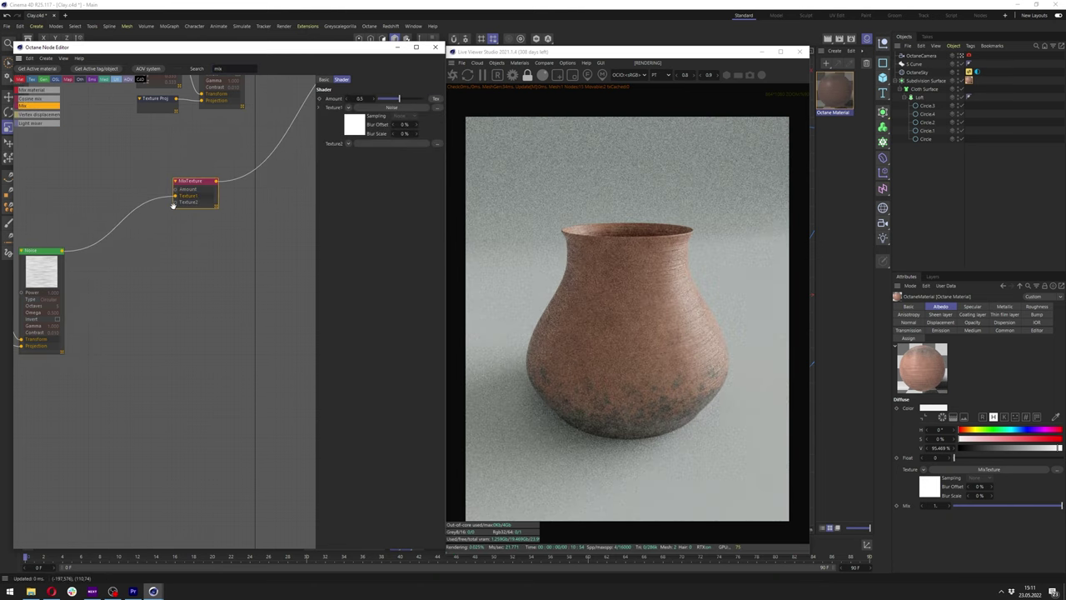
Connect a second Octane Noise to the bump Mix texture's Texture2 input and place it below the groove Noise
{"action": "middle_click_drag", "start_coordinate": [177, 206], "coordinate": [224, 166]}
{"action": "left_click_drag", "start_coordinate": [182, 328], "coordinate": [162, 345]}
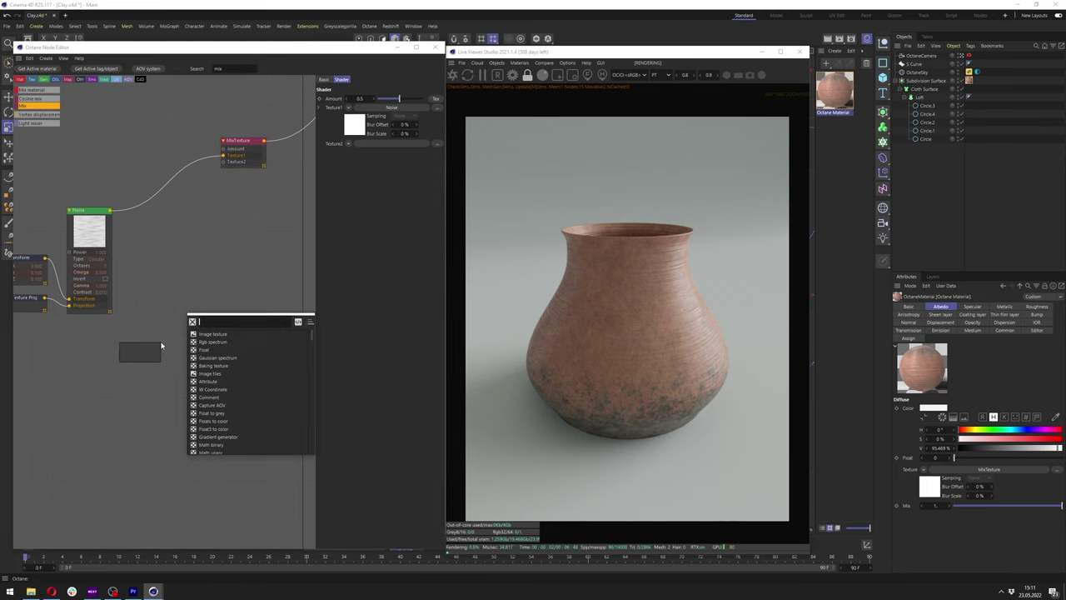
{"action": "type", "text": "octan"}
{"action": "key", "text": "Return"}
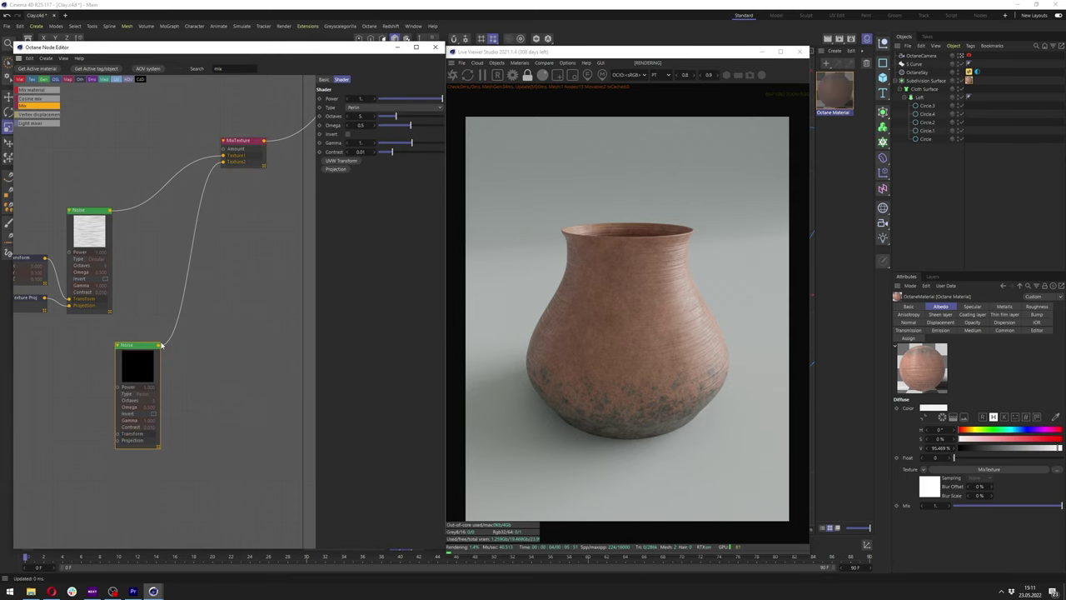
Set the bump Mix amount to 1 and make the second Noise an inverted Turbulence with Contrast about 18.7
{"action": "left_click", "coordinate": [235, 143]}
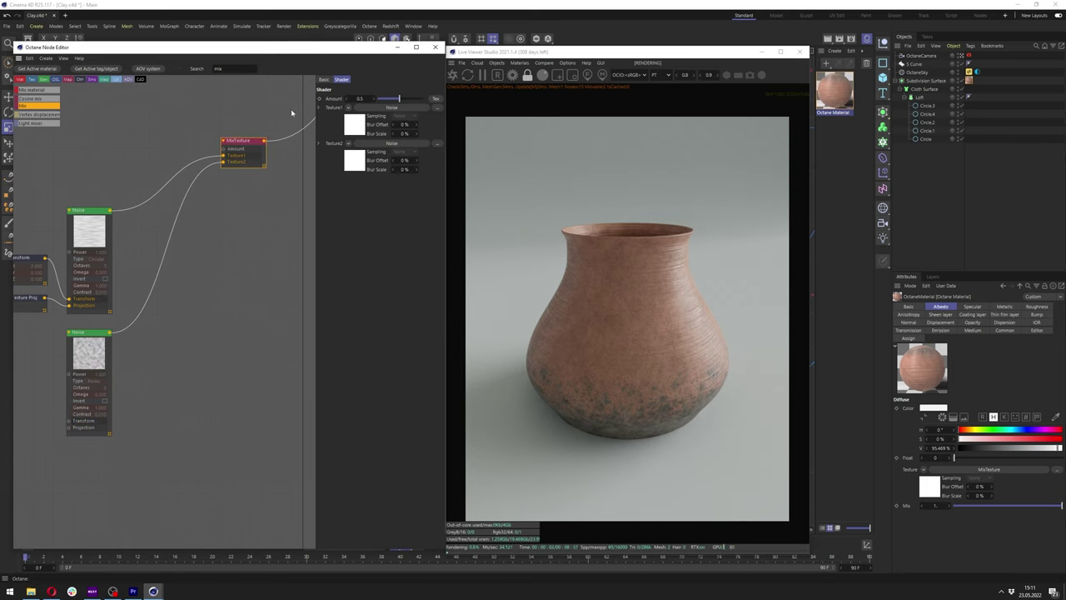
{"action": "left_click_drag", "start_coordinate": [400, 98], "coordinate": [461, 99]}
{"action": "left_click", "coordinate": [96, 349]}
{"action": "left_click", "coordinate": [357, 108]}
{"action": "left_click", "coordinate": [363, 126]}
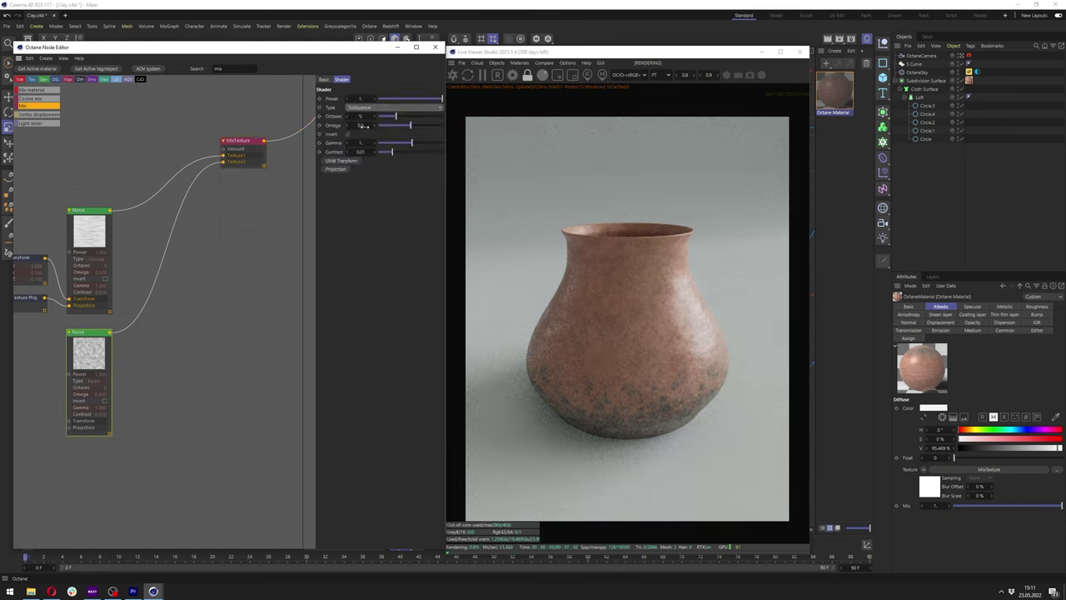
{"action": "left_click", "coordinate": [348, 135]}
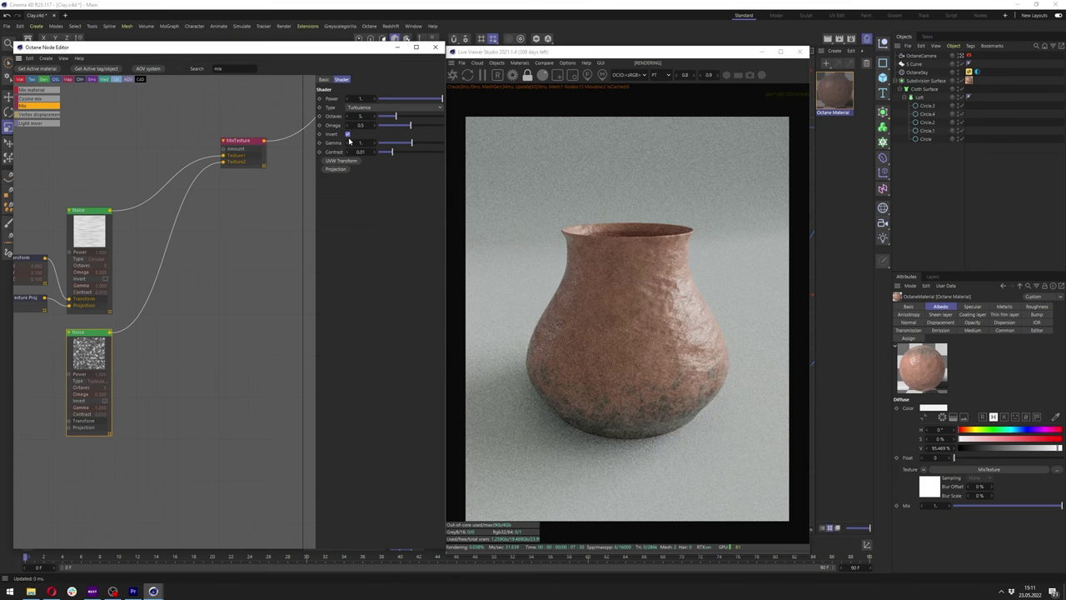
{"action": "left_click_drag", "start_coordinate": [391, 151], "coordinate": [434, 152]}
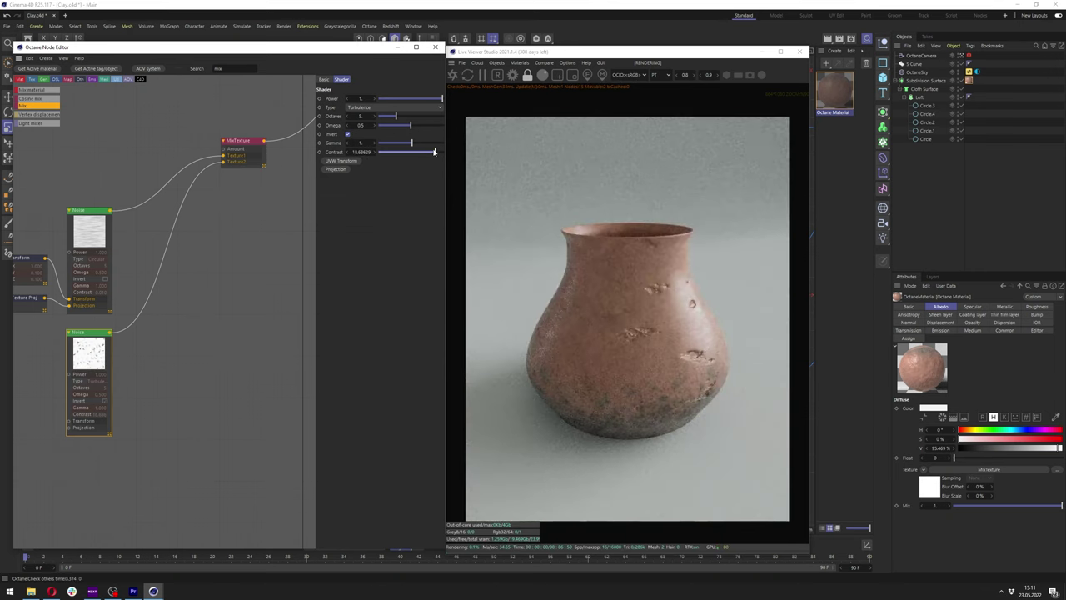
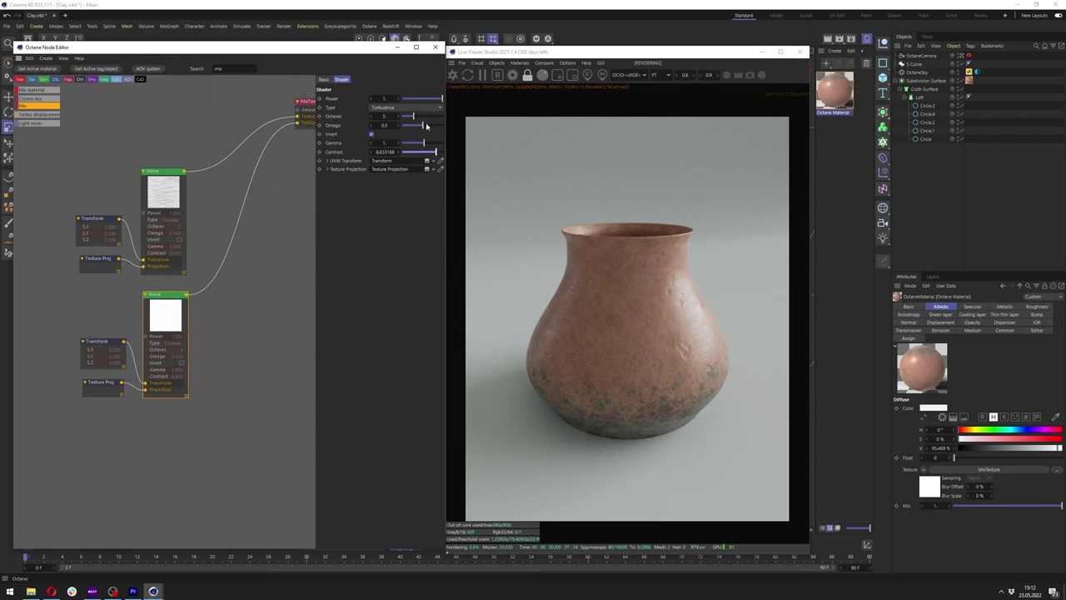
Raise the second bump Noise's Omega and set the bump Mix texture's Amount to 0.5
{"action": "left_click_drag", "start_coordinate": [425, 125], "coordinate": [437, 126]}
{"action": "middle_click_drag", "start_coordinate": [248, 266], "coordinate": [186, 302]}
{"action": "scroll", "coordinate": [188, 302], "scroll_direction": "up", "scroll_amount": 2}
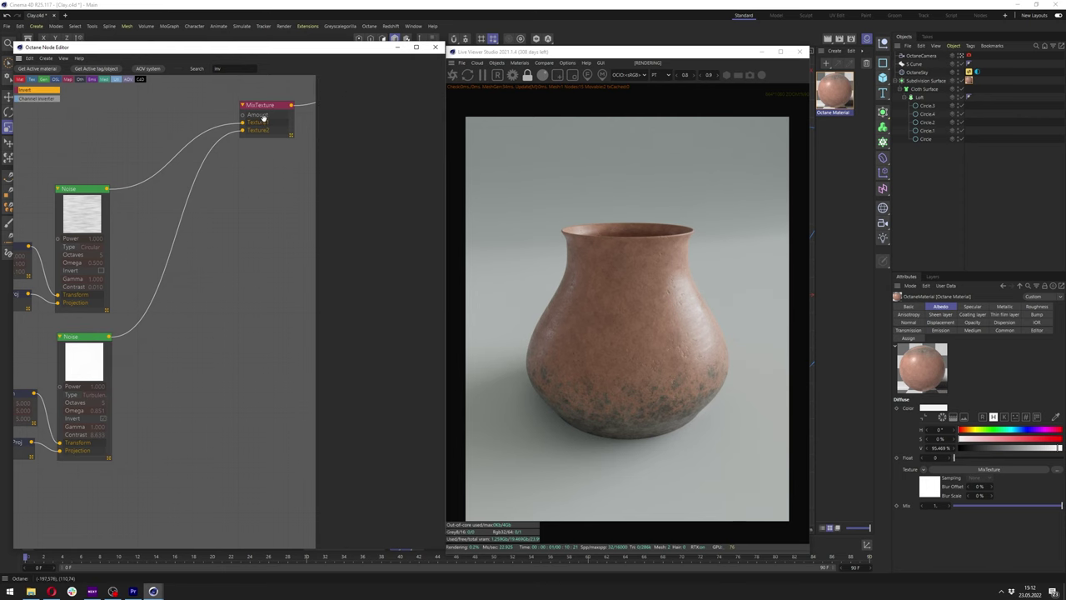
{"action": "left_click", "coordinate": [264, 117]}
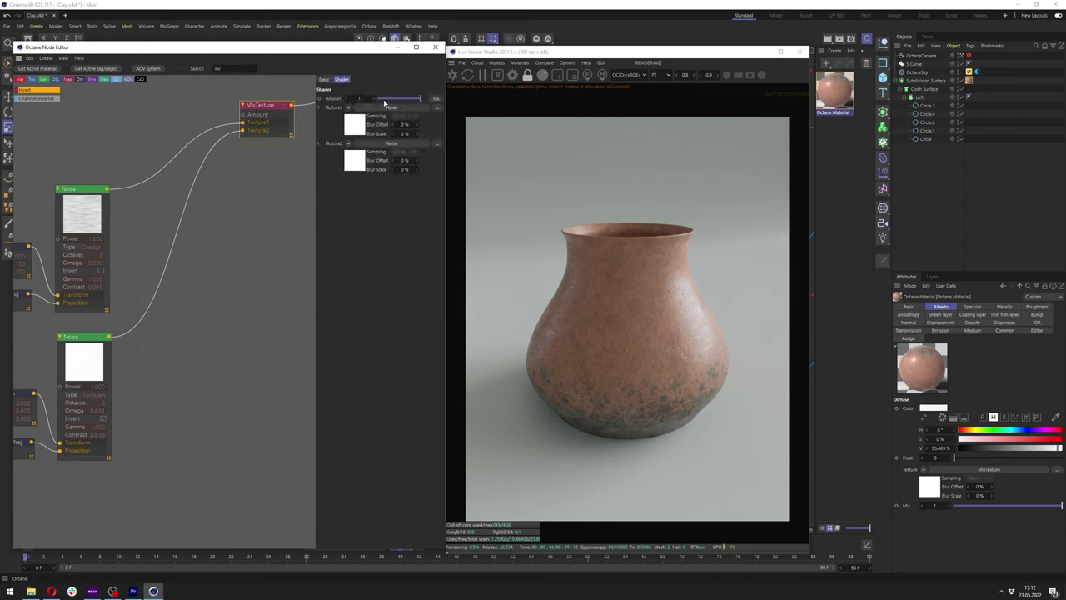
{"action": "key", "text": "Return"}
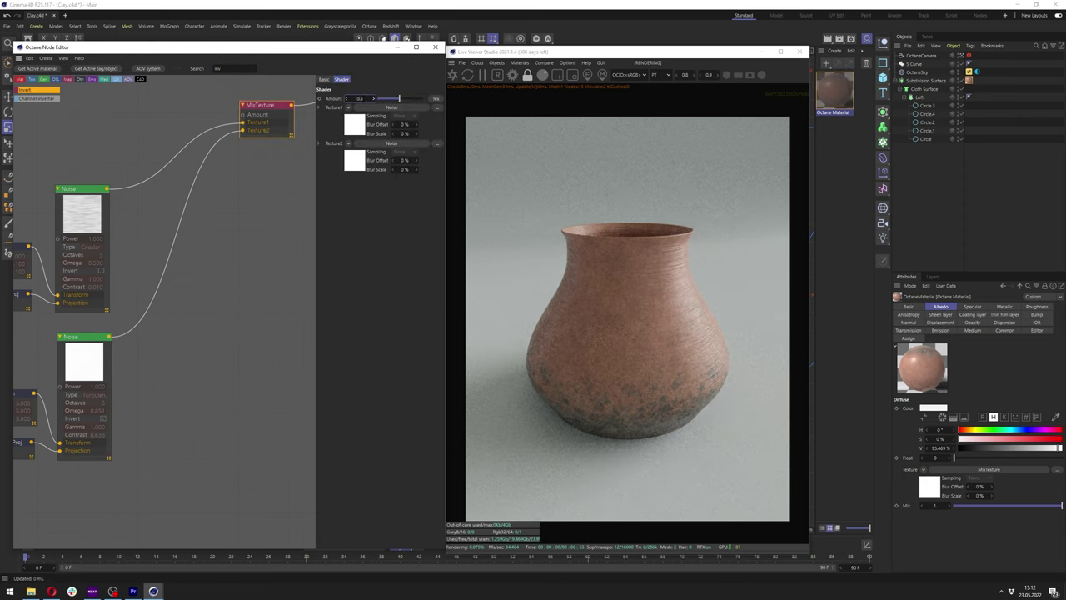
Set the Amount of the Mix texture that blends the two bump Noises to 0.7
{"action": "left_click_drag", "start_coordinate": [416, 102], "coordinate": [412, 103]}
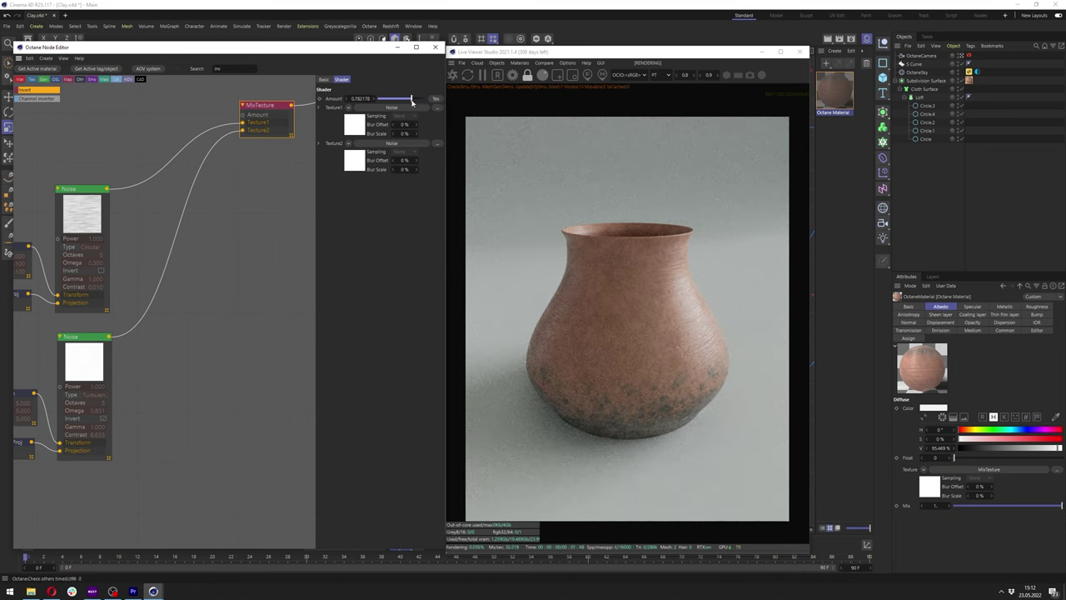
{"action": "double_click", "coordinate": [360, 99]}
{"action": "type", "text": "0.7"}
{"action": "key", "text": "Return"}
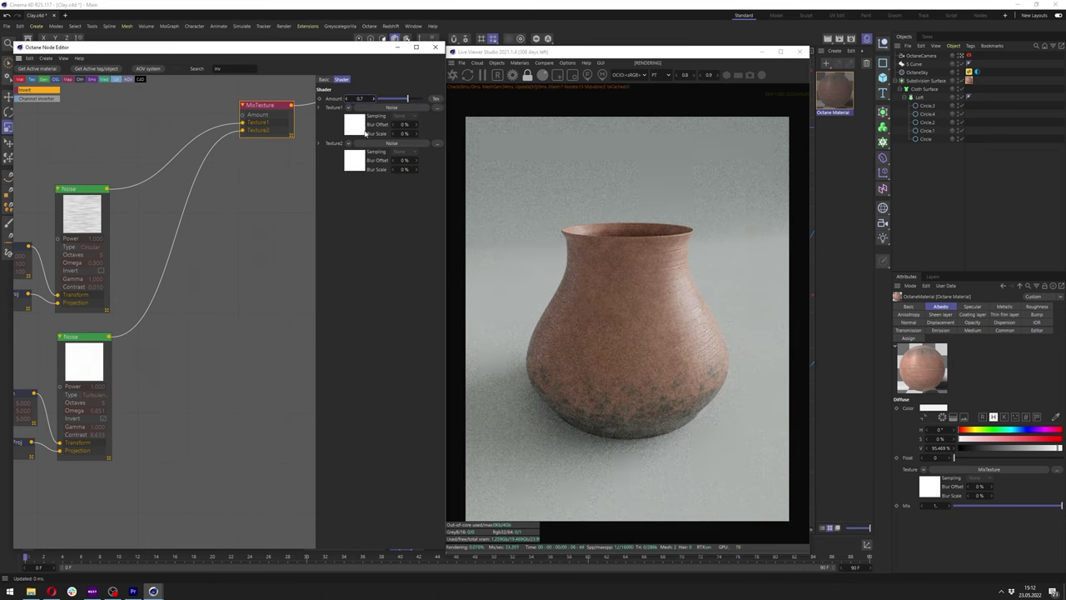
Try a locked scale of 2 on the second bump Noise's Transform, and set it to 4
{"action": "left_click", "coordinate": [88, 364]}
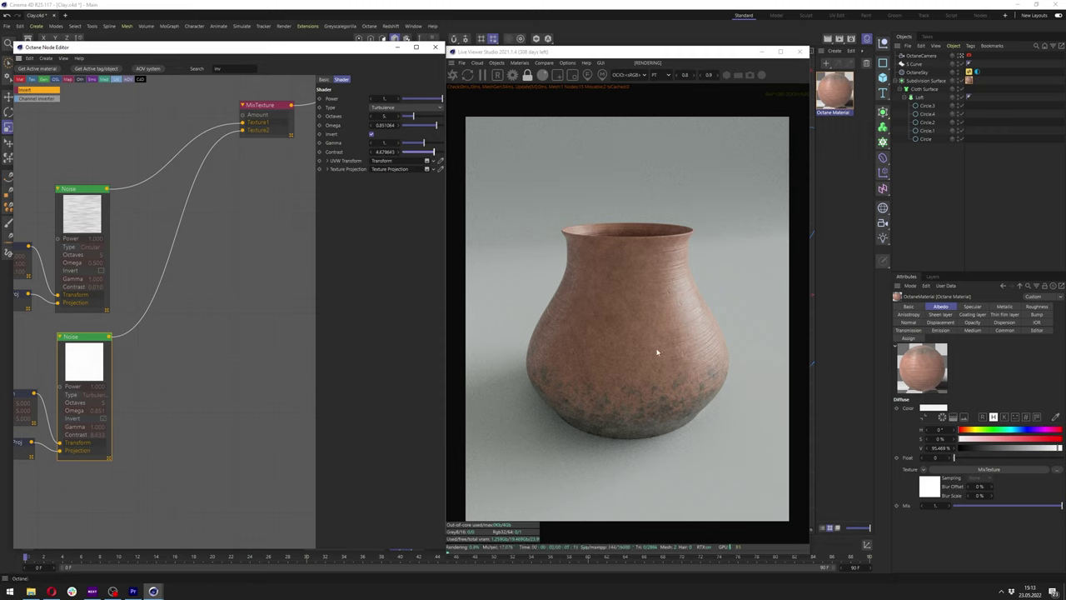
{"action": "middle_click_drag", "start_coordinate": [151, 363], "coordinate": [231, 345]}
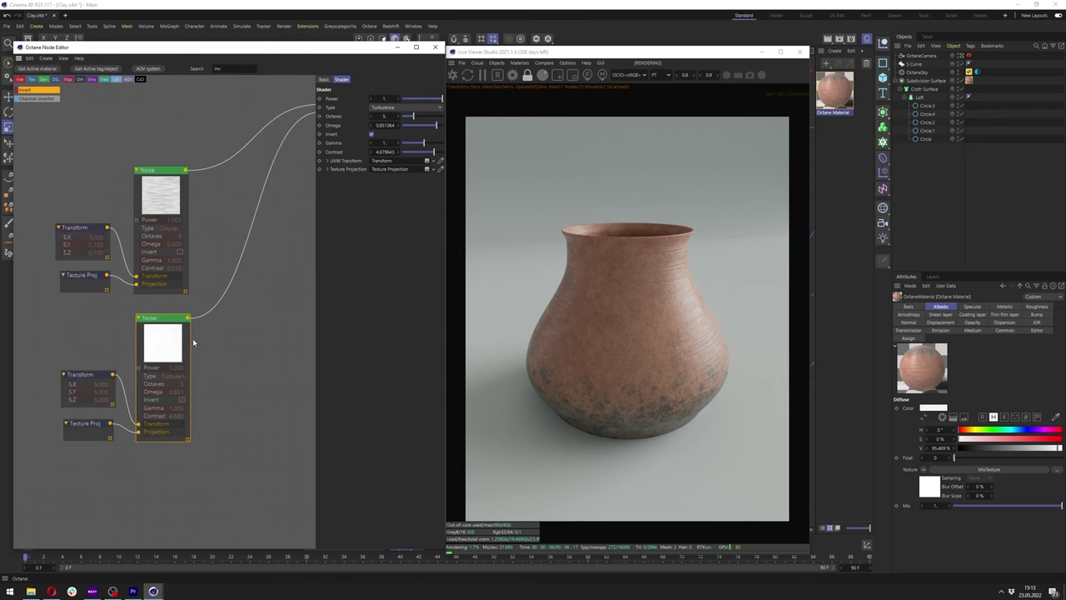
{"action": "right_click", "coordinate": [169, 351]}
{"action": "left_click", "coordinate": [177, 356]}
{"action": "right_click", "coordinate": [169, 351]}
{"action": "left_click", "coordinate": [177, 356]}
{"action": "left_click", "coordinate": [83, 377]}
{"action": "double_click", "coordinate": [353, 163]}
{"action": "type", "text": "2"}
{"action": "key", "text": "Return"}
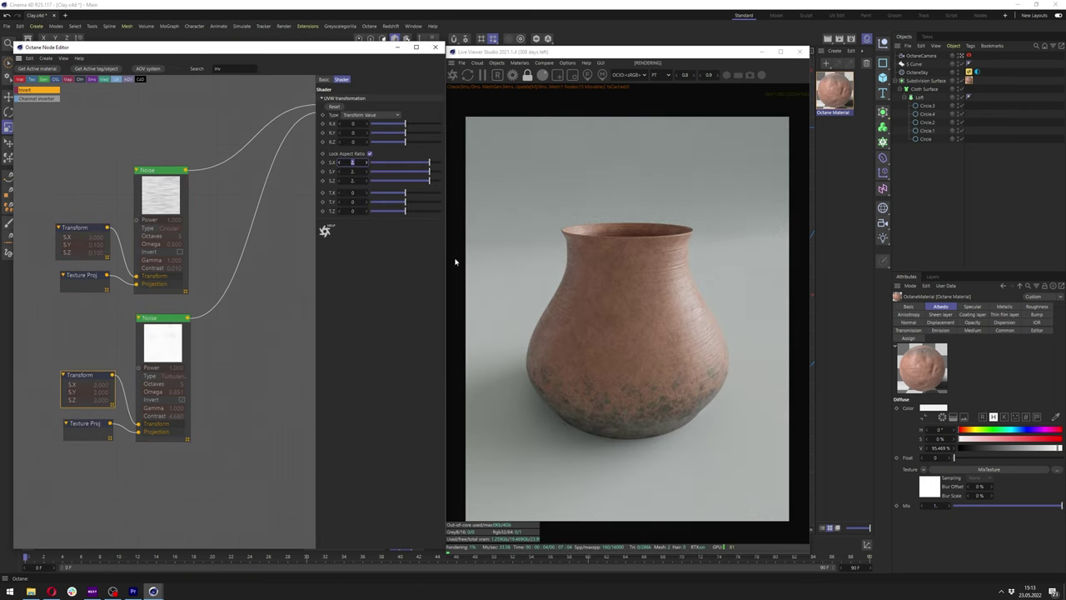
{"action": "type", "text": "4"}
{"action": "key", "text": "Return"}
Set the second bump Noise's Contrast to about 12.5 and its Gamma to 1.1
{"action": "left_click", "coordinate": [179, 320]}
{"action": "left_click_drag", "start_coordinate": [439, 153], "coordinate": [422, 156]}
{"action": "left_click", "coordinate": [424, 144]}
{"action": "double_click", "coordinate": [383, 143]}
{"action": "type", "text": "1.1"}
{"action": "key", "text": "Return"}
Insert another Mix texture between the bump Mix texture and the material's Bump input
{"action": "middle_click_drag", "start_coordinate": [311, 184], "coordinate": [173, 252]}
{"action": "scroll", "coordinate": [206, 239], "scroll_direction": "down", "scroll_amount": 2}
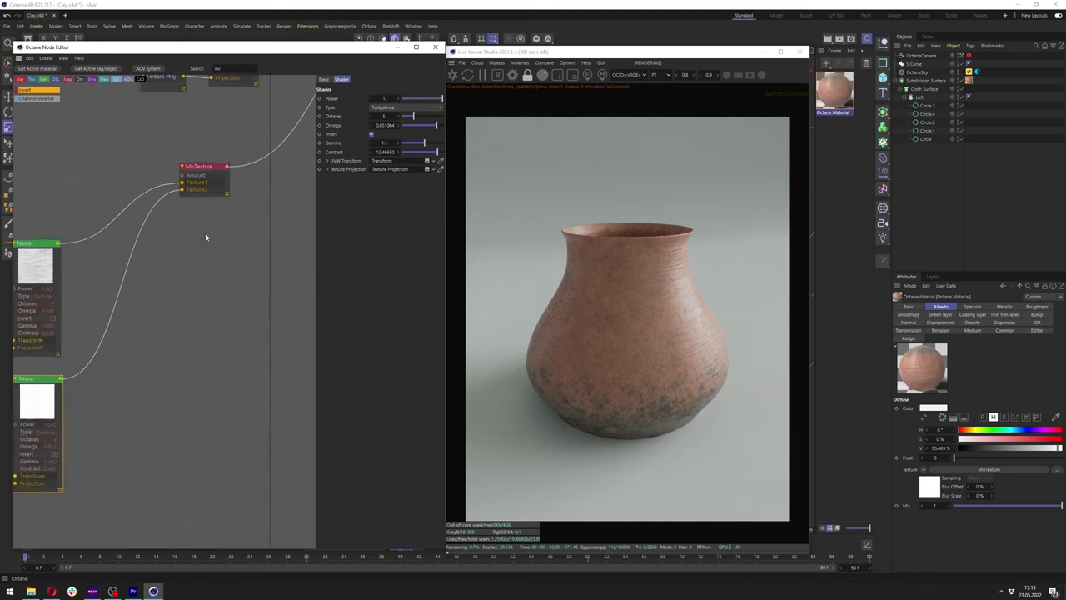
{"action": "scroll", "coordinate": [206, 233], "scroll_direction": "up", "scroll_amount": 2}
{"action": "scroll", "coordinate": [210, 223], "scroll_direction": "down", "scroll_amount": 5}
{"action": "scroll", "coordinate": [212, 221], "scroll_direction": "up", "scroll_amount": 4}
{"action": "middle_click_drag", "start_coordinate": [213, 188], "coordinate": [171, 274]}
{"action": "left_click_drag", "start_coordinate": [149, 250], "coordinate": [137, 281]}
{"action": "type", "text": "mix"}
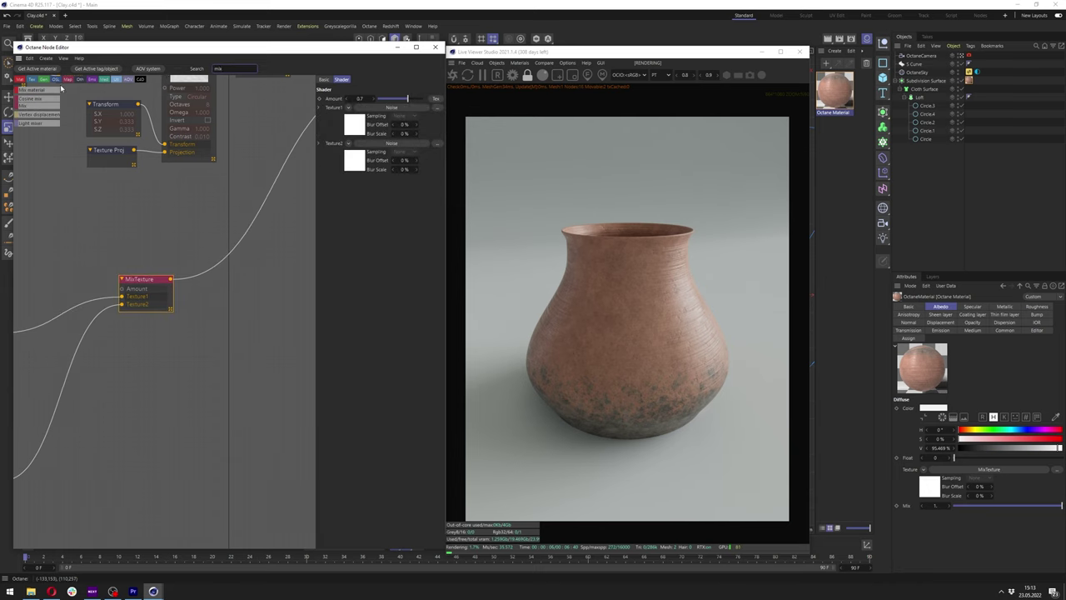
{"action": "left_click_drag", "start_coordinate": [38, 106], "coordinate": [235, 280]}
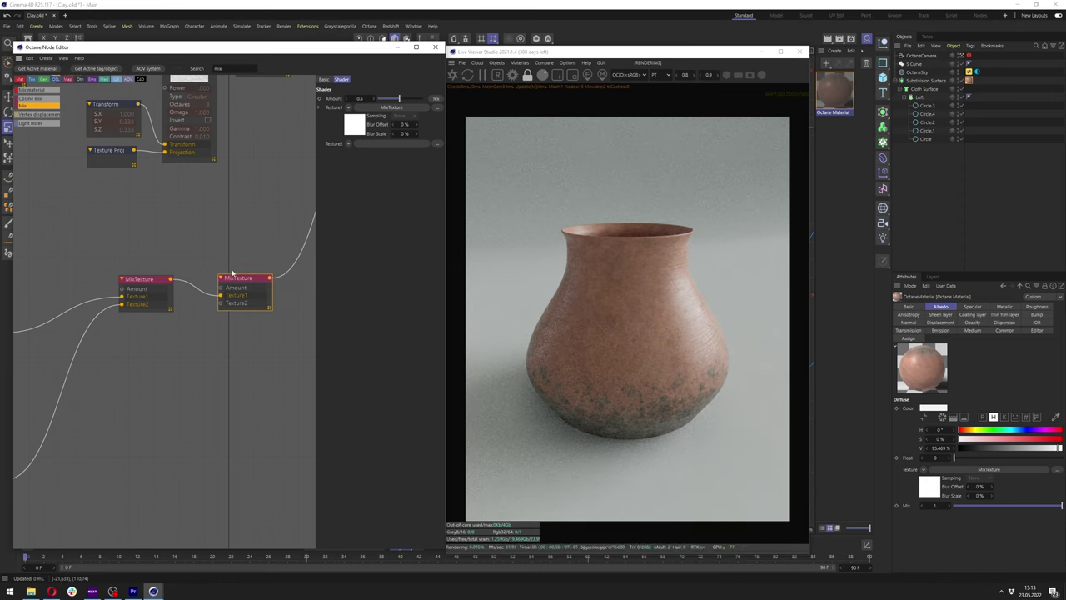
Connect the black-and-white mask Gradient to the Amount input of the new bump Mix texture
{"action": "scroll", "coordinate": [228, 201], "scroll_direction": "down", "scroll_amount": 3}
{"action": "middle_click_drag", "start_coordinate": [215, 270], "coordinate": [204, 296]}
{"action": "middle_click_drag", "start_coordinate": [199, 249], "coordinate": [161, 328]}
{"action": "scroll", "coordinate": [165, 276], "scroll_direction": "up", "scroll_amount": 3}
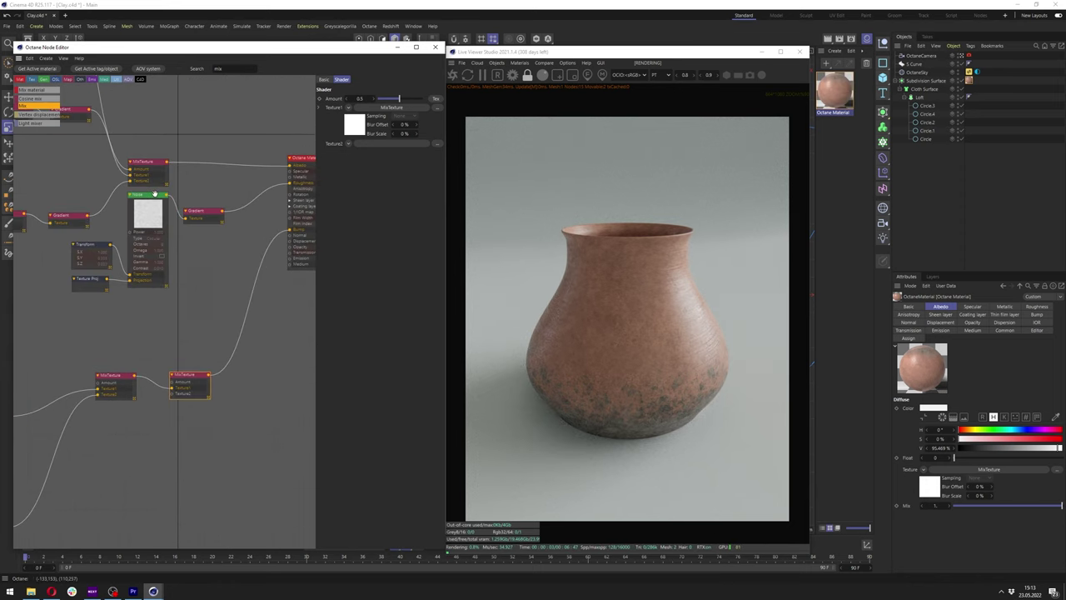
{"action": "middle_click_drag", "start_coordinate": [153, 192], "coordinate": [172, 240]}
{"action": "middle_click_drag", "start_coordinate": [137, 172], "coordinate": [162, 250]}
{"action": "scroll", "coordinate": [163, 250], "scroll_direction": "down", "scroll_amount": 2}
{"action": "right_click", "coordinate": [105, 124]}
{"action": "left_click", "coordinate": [121, 139]}
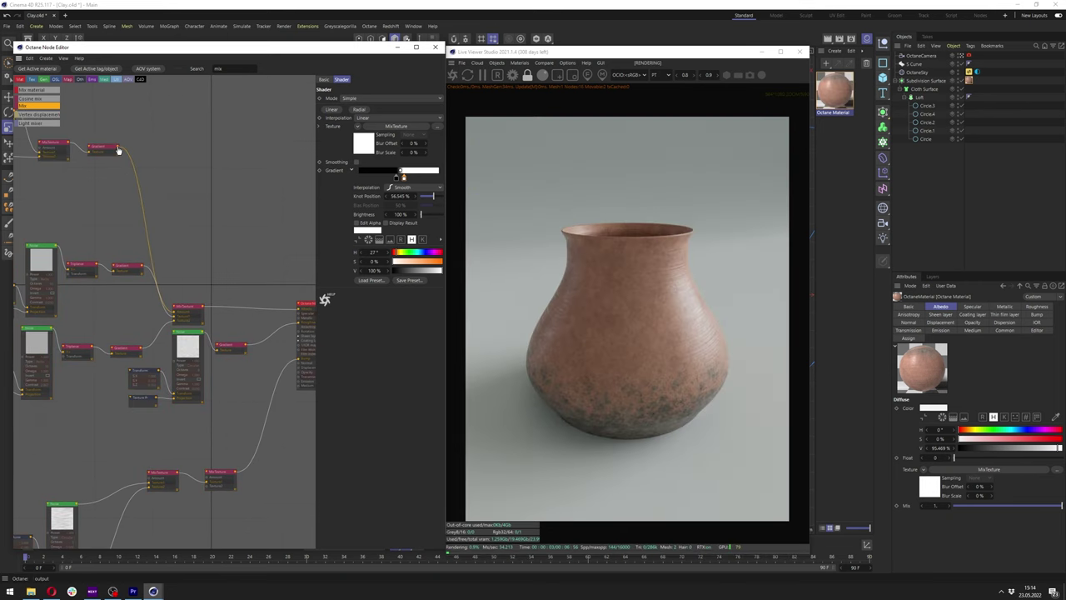
{"action": "left_click_drag", "start_coordinate": [178, 329], "coordinate": [208, 480]}
Connect a Float texture to the new bump Mix's Texture2 input and set its value to 1.5
{"action": "scroll", "coordinate": [211, 492], "scroll_direction": "up", "scroll_amount": 3}
{"action": "left_click_drag", "start_coordinate": [204, 482], "coordinate": [177, 509]}
{"action": "type", "text": "FLO"}
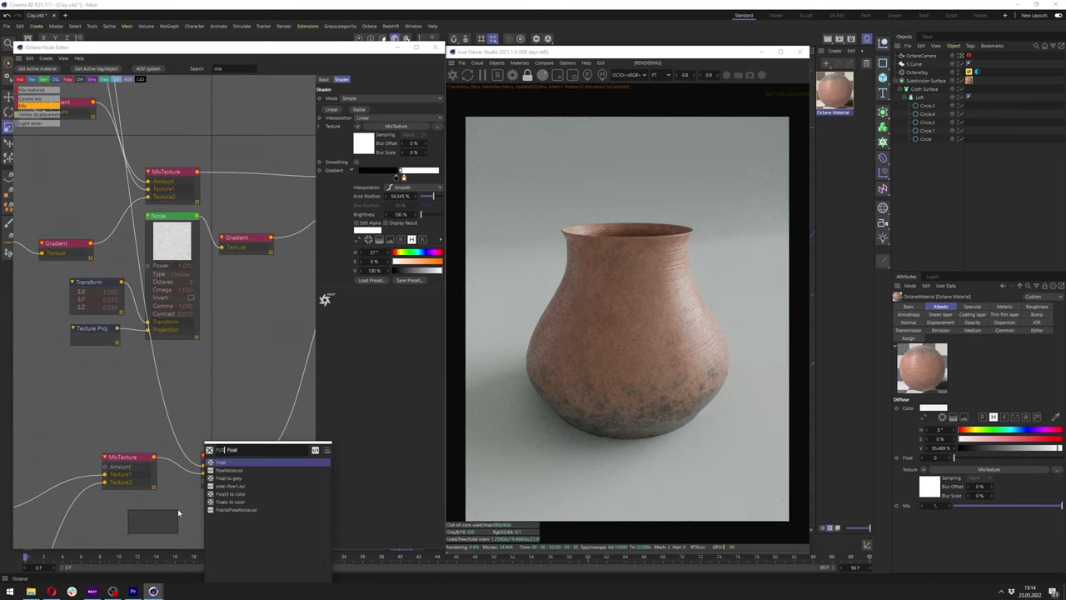
{"action": "key", "text": "Return"}
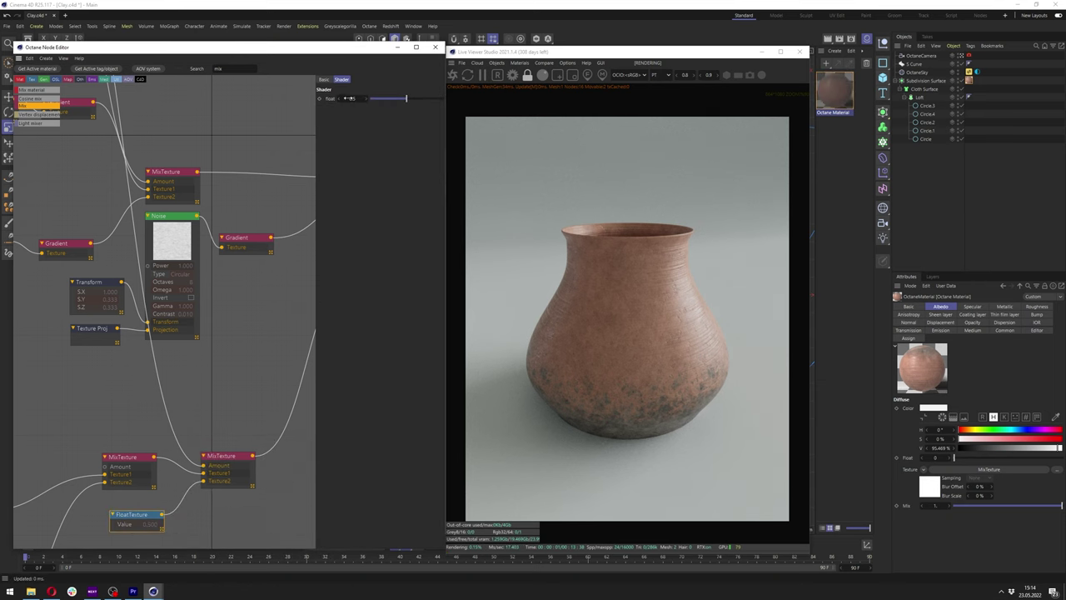
{"action": "double_click", "coordinate": [350, 98]}
{"action": "type", "text": "1"}
{"action": "key", "text": "Return"}
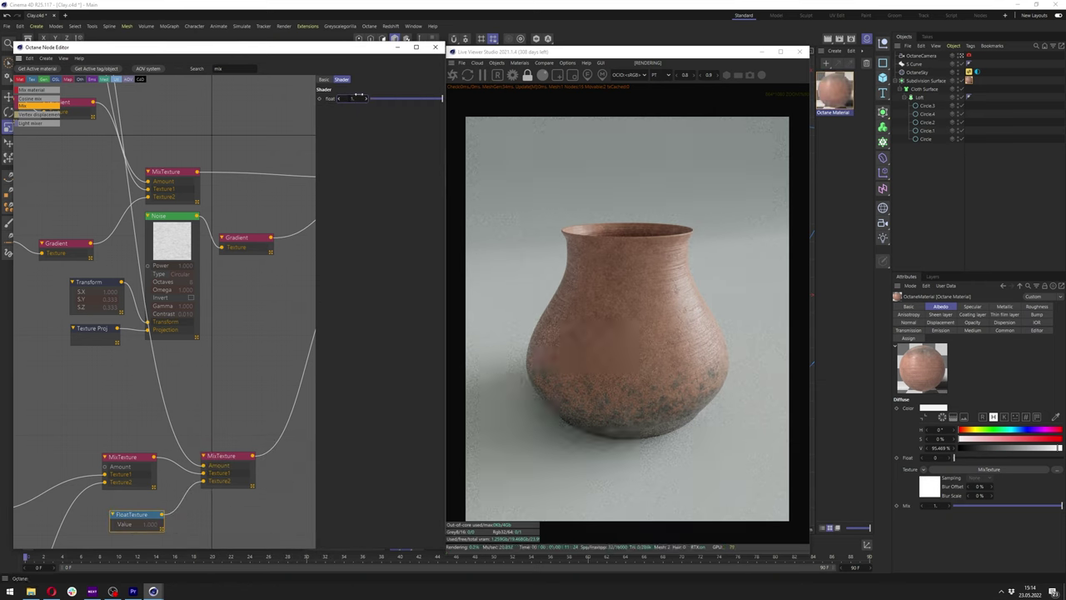
{"action": "key", "text": "Return"}
Enlarge the live render to 1.5 with a render region over the vase's lower body, and set the Float texture to 1.3
{"action": "double_click", "coordinate": [686, 76]}
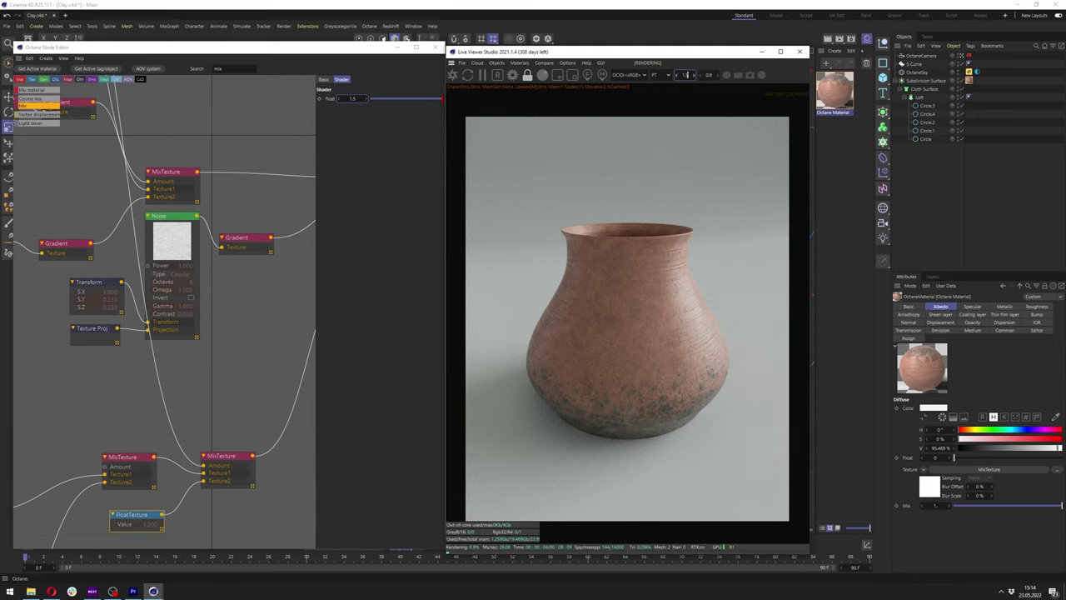
{"action": "key", "text": "Return"}
{"action": "left_click_drag", "start_coordinate": [488, 135], "coordinate": [719, 426]}
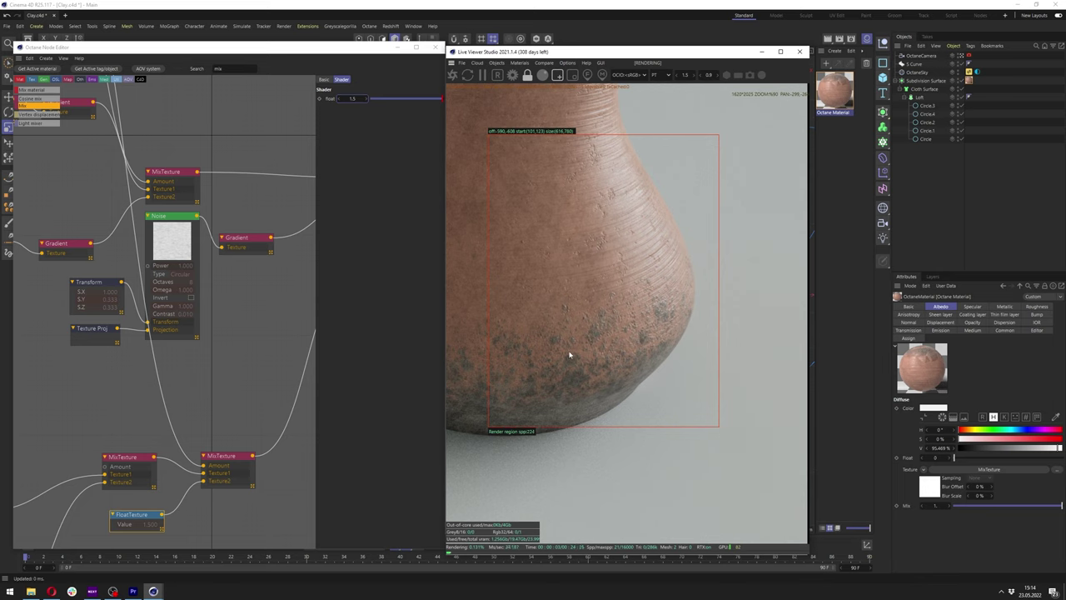
{"action": "double_click", "coordinate": [354, 98]}
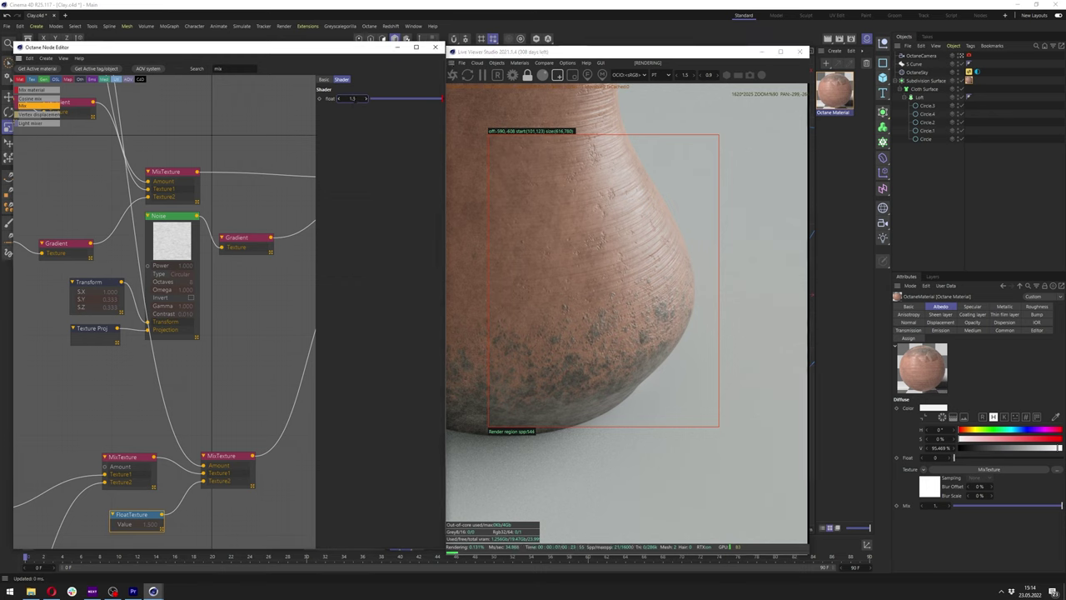
{"action": "key", "text": "Return"}
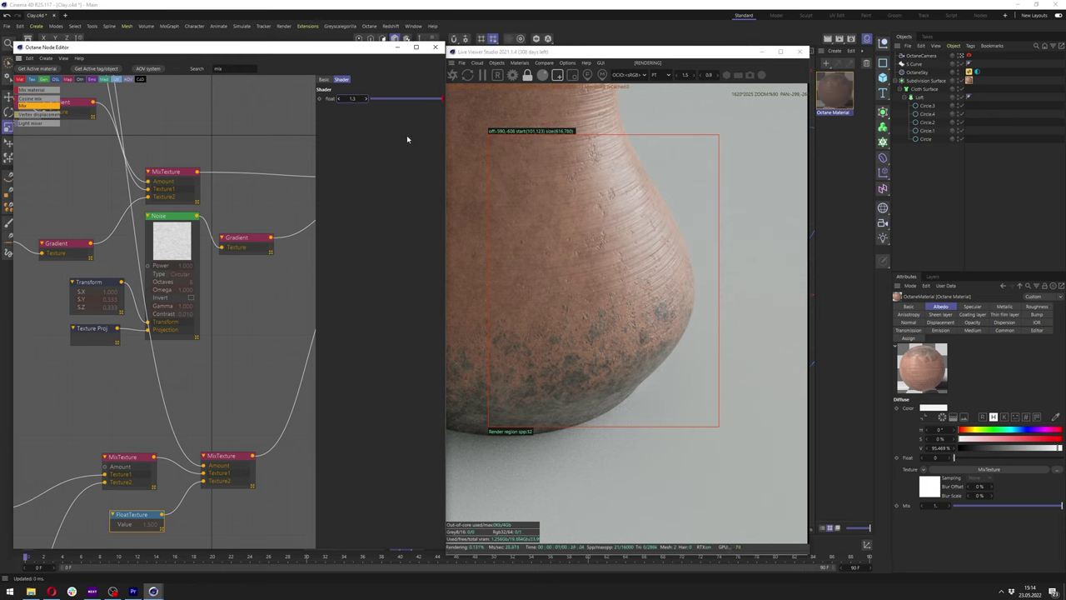
Turn off the render region and return the live render scale to 0.8 to view the whole vase
{"action": "left_click", "coordinate": [559, 75]}
{"action": "double_click", "coordinate": [686, 75]}
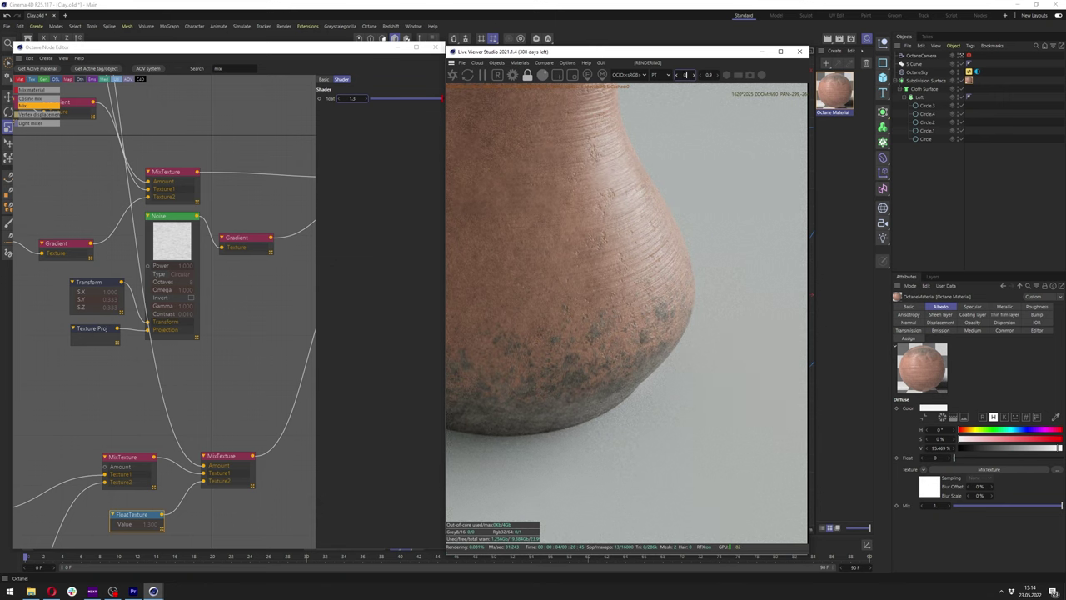
{"action": "key", "text": "Return"}
{"action": "scroll", "coordinate": [672, 196], "scroll_direction": "down", "scroll_amount": 2}
{"action": "middle_click_drag", "start_coordinate": [671, 196], "coordinate": [771, 256]}
{"action": "scroll", "coordinate": [766, 254], "scroll_direction": "down", "scroll_amount": 1}
{"action": "scroll", "coordinate": [209, 262], "scroll_direction": "down", "scroll_amount": 3}
{"action": "scroll", "coordinate": [221, 241], "scroll_direction": "up", "scroll_amount": 2}
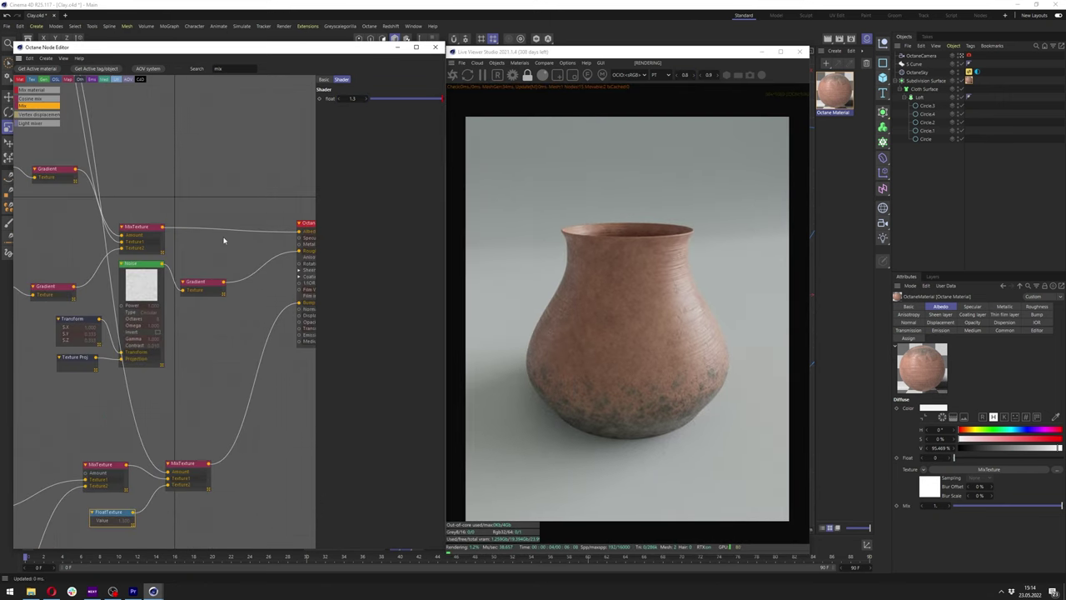
Solo the upper clay color Gradient to preview it on the vase, and end the solo
{"action": "scroll", "coordinate": [223, 240], "scroll_direction": "down", "scroll_amount": 2}
{"action": "scroll", "coordinate": [208, 237], "scroll_direction": "up", "scroll_amount": 3}
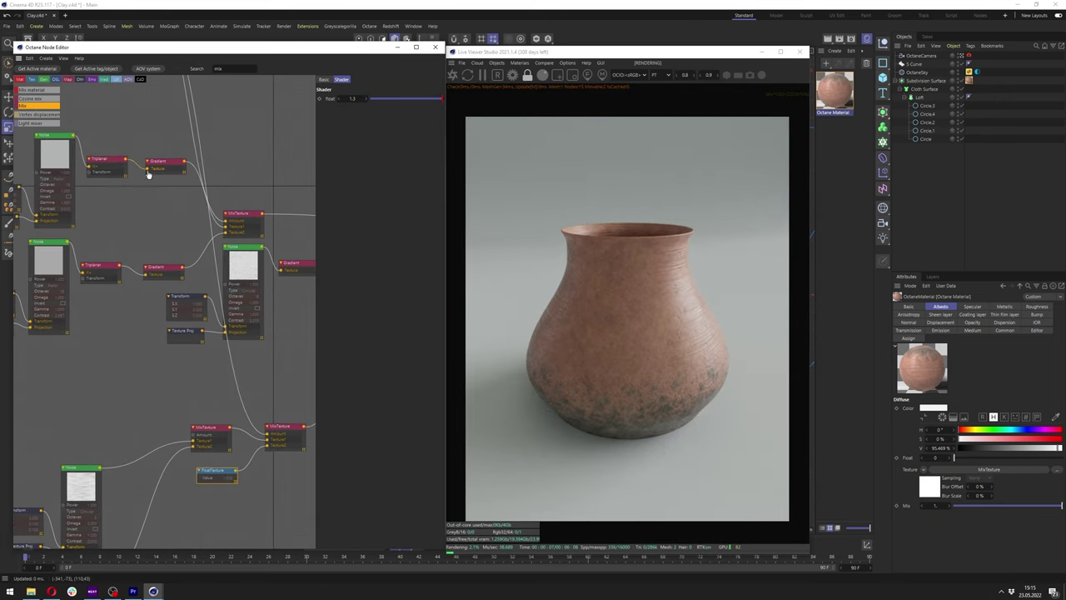
{"action": "right_click", "coordinate": [174, 172]}
{"action": "left_click", "coordinate": [182, 185]}
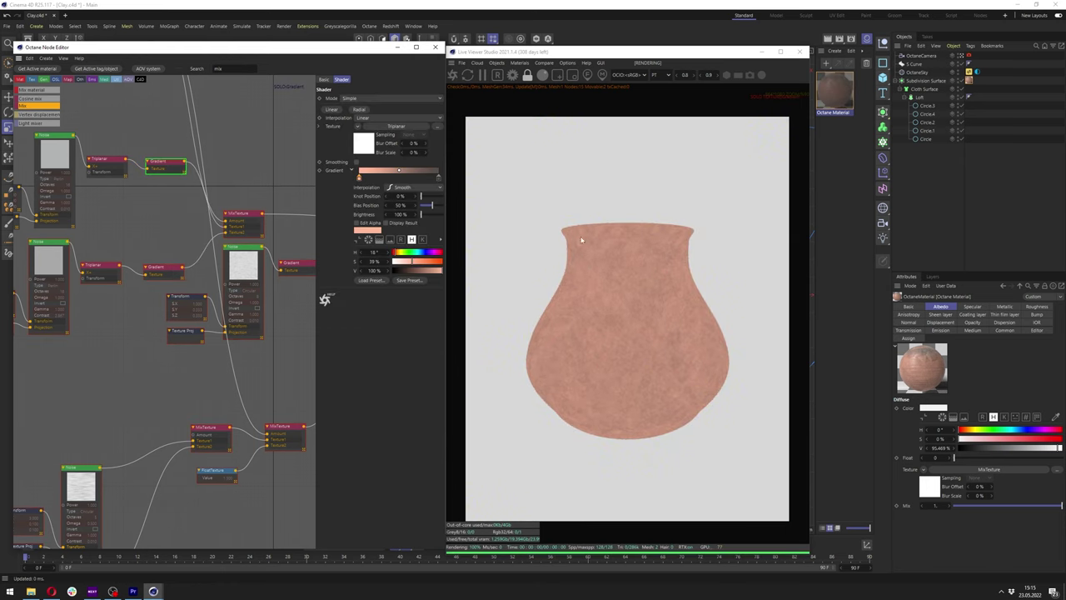
{"action": "right_click", "coordinate": [168, 170]}
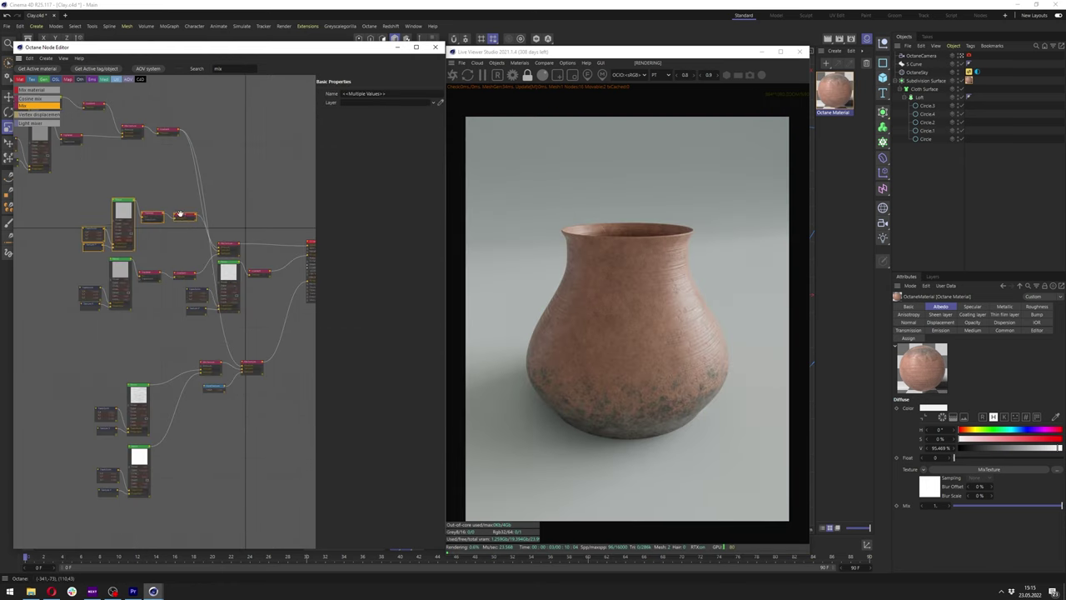
Move the upper color Noise branch away from the albedo Mix and insert an Add texture after its Gradient
{"action": "left_click_drag", "start_coordinate": [180, 214], "coordinate": [128, 211]}
{"action": "left_click", "coordinate": [154, 187]}
{"action": "double_click", "coordinate": [223, 68]}
{"action": "type", "text": "add"}
{"action": "left_click_drag", "start_coordinate": [33, 90], "coordinate": [182, 202]}
{"action": "scroll", "coordinate": [179, 212], "scroll_direction": "up", "scroll_amount": 3}
Connect a Curvature texture to the free input of the Add texture
{"action": "left_click_drag", "start_coordinate": [166, 235], "coordinate": [91, 142]}
{"action": "type", "text": "CURV"}
{"action": "left_click", "coordinate": [153, 133]}
{"action": "middle_click_drag", "start_coordinate": [94, 145], "coordinate": [157, 209]}
Insert an Octane Gradient between the Curvature and Add textures and space the nodes apart
{"action": "left_click_drag", "start_coordinate": [227, 69], "coordinate": [183, 70]}
{"action": "type", "text": "octane"}
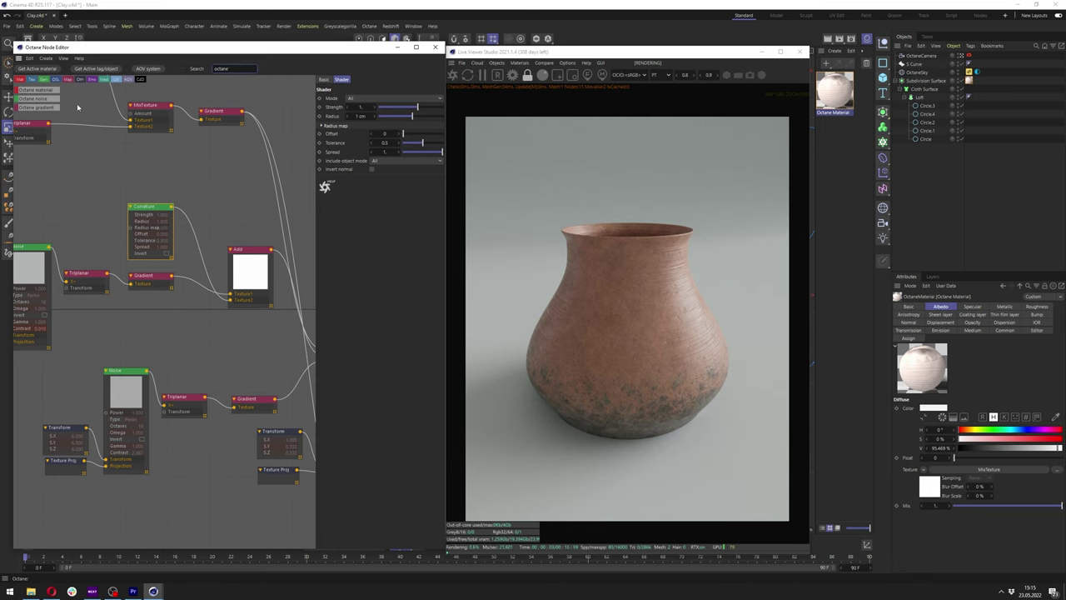
{"action": "left_click_drag", "start_coordinate": [49, 107], "coordinate": [190, 242]}
{"action": "left_click_drag", "start_coordinate": [143, 207], "coordinate": [79, 201]}
{"action": "left_click_drag", "start_coordinate": [187, 241], "coordinate": [148, 230]}
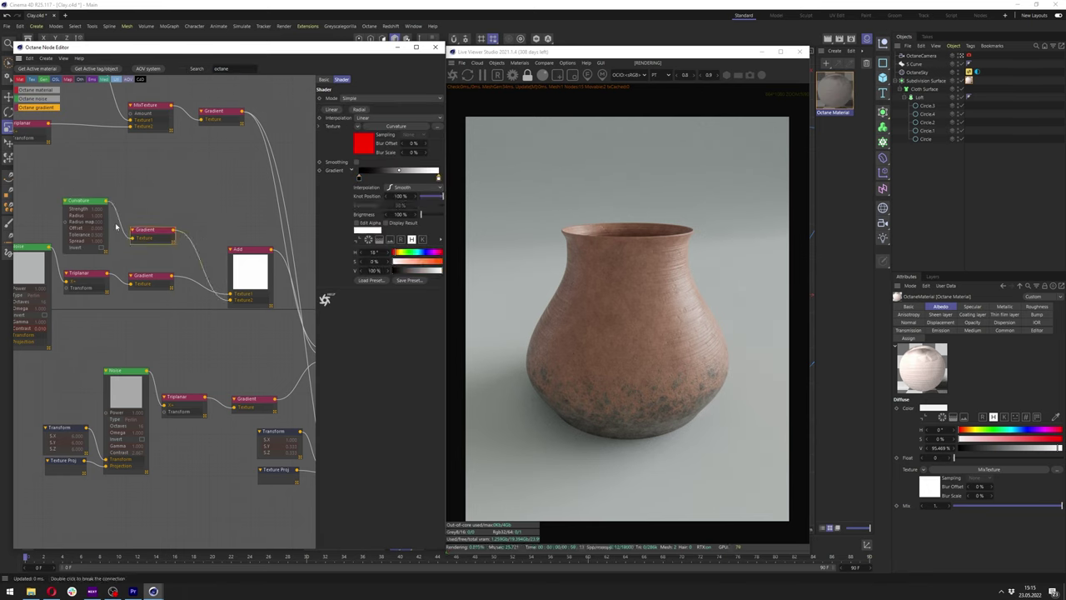
Set the Curvature to Concavity, include object mode Self, Strength 5, Radius about 64 cm and Offset 0.001
{"action": "left_click", "coordinate": [397, 126]}
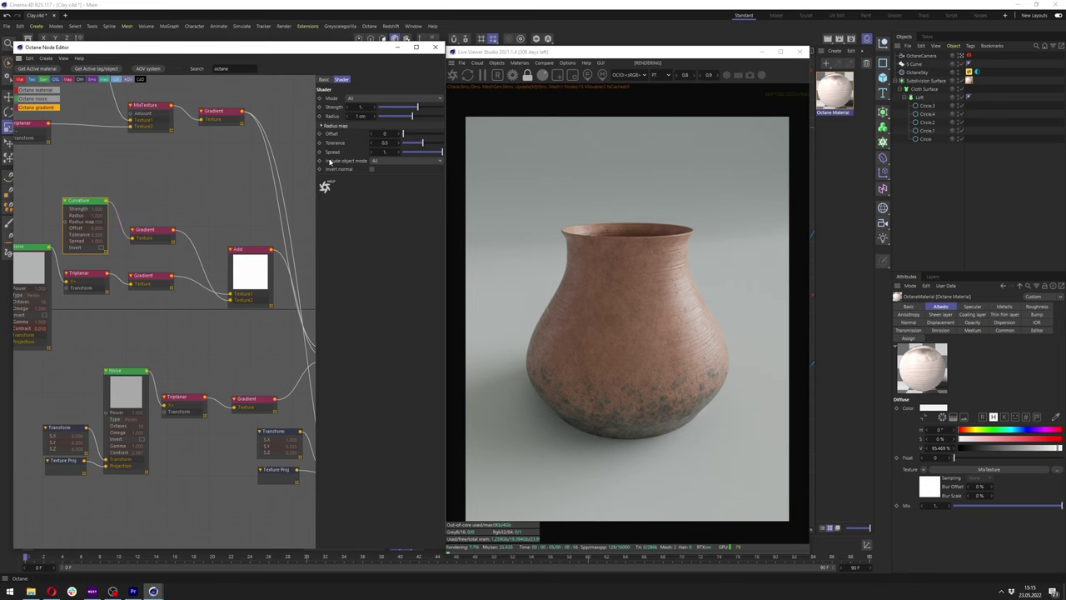
{"action": "left_click", "coordinate": [376, 162]}
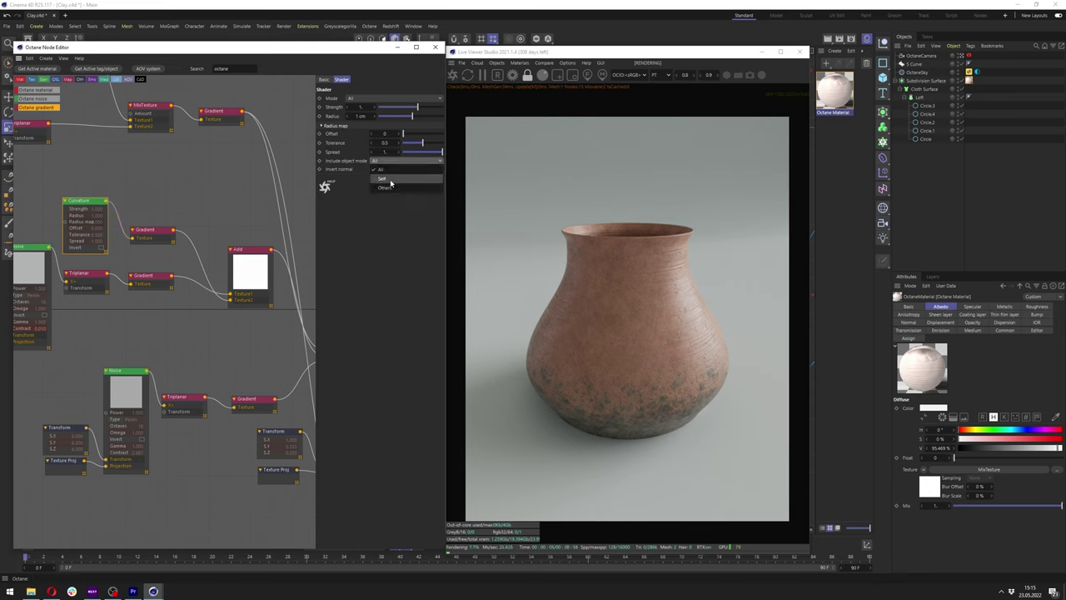
{"action": "left_click", "coordinate": [390, 179]}
{"action": "left_click", "coordinate": [381, 98]}
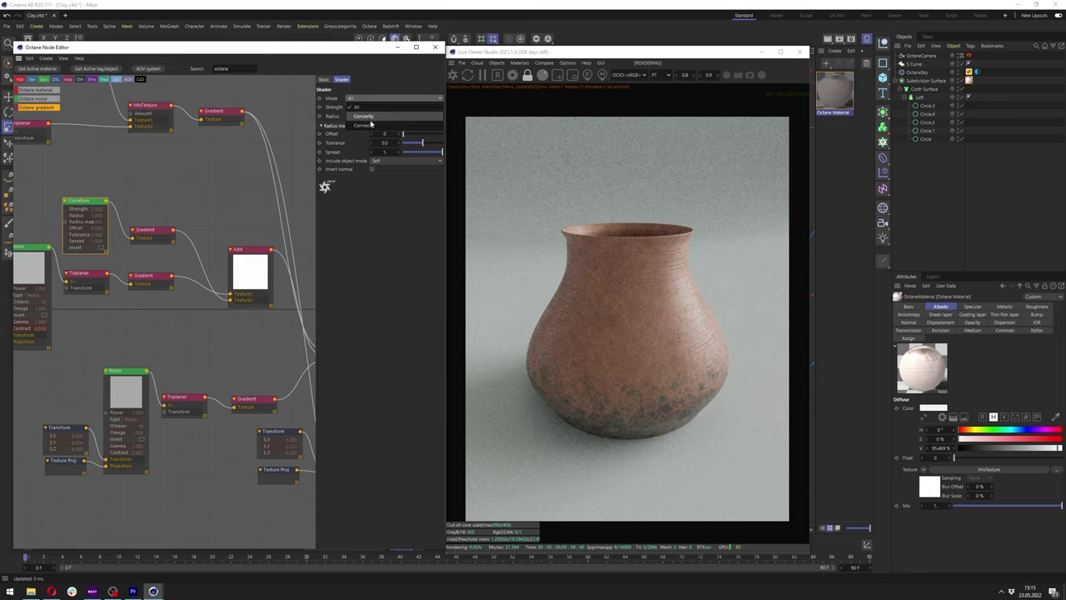
{"action": "left_click", "coordinate": [378, 120]}
{"action": "left_click_drag", "start_coordinate": [414, 117], "coordinate": [498, 109]}
{"action": "mouse_move", "coordinate": [417, 118]}
{"action": "left_mouse_down"}
{"action": "mouse_move", "coordinate": [406, 116]}
{"action": "mouse_move", "coordinate": [451, 119]}
{"action": "mouse_move", "coordinate": [406, 135]}
{"action": "left_mouse_up"}
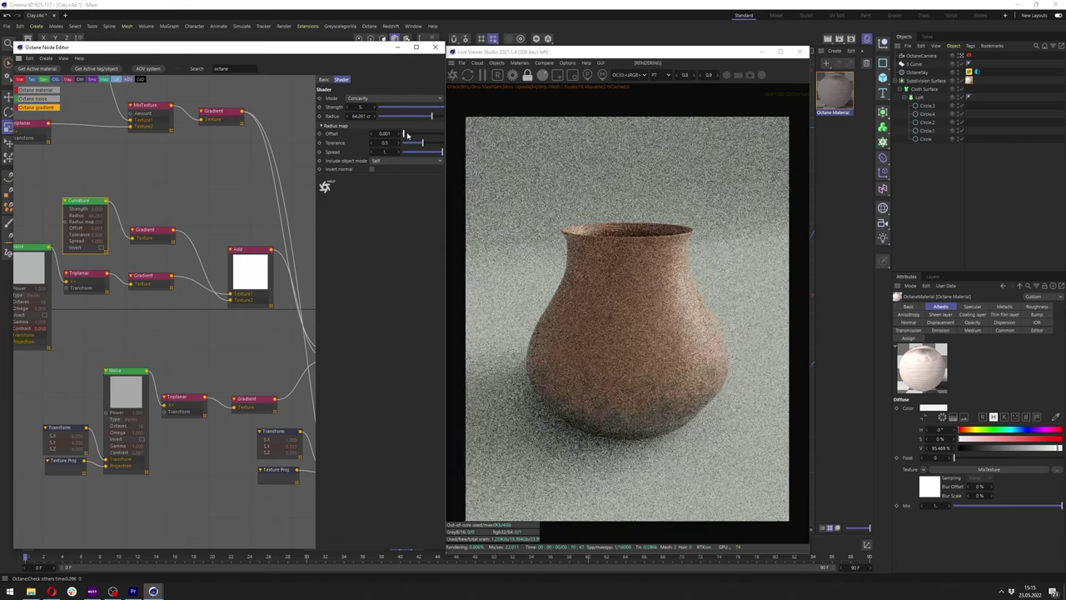
While soloing the Curvature, set Strength to about 3.66 and Tolerance to about 0.24, and enable Invert normal
{"action": "right_click", "coordinate": [85, 212]}
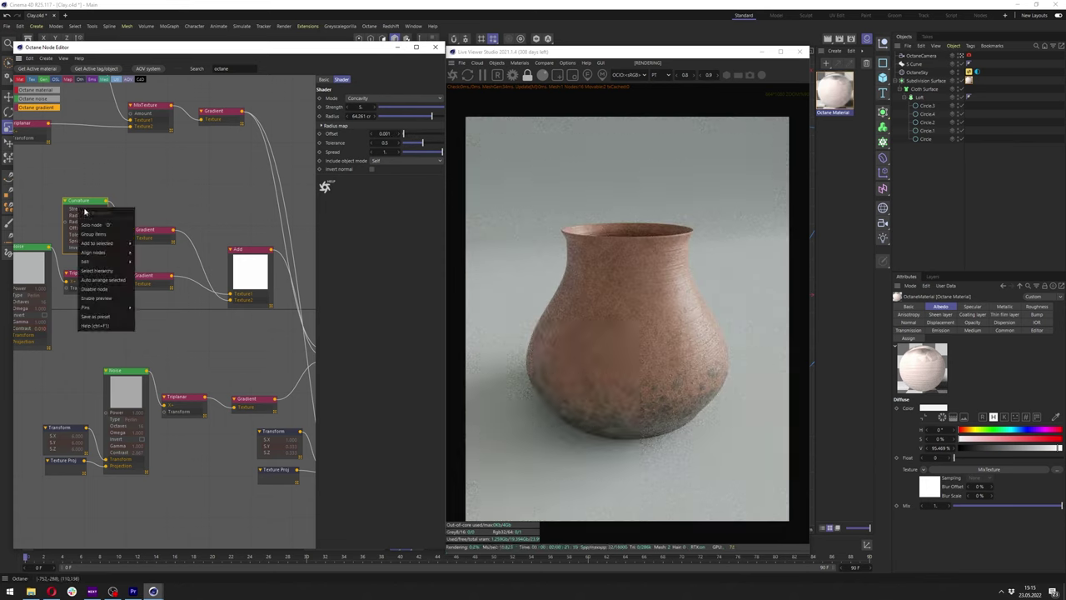
{"action": "left_click", "coordinate": [93, 225]}
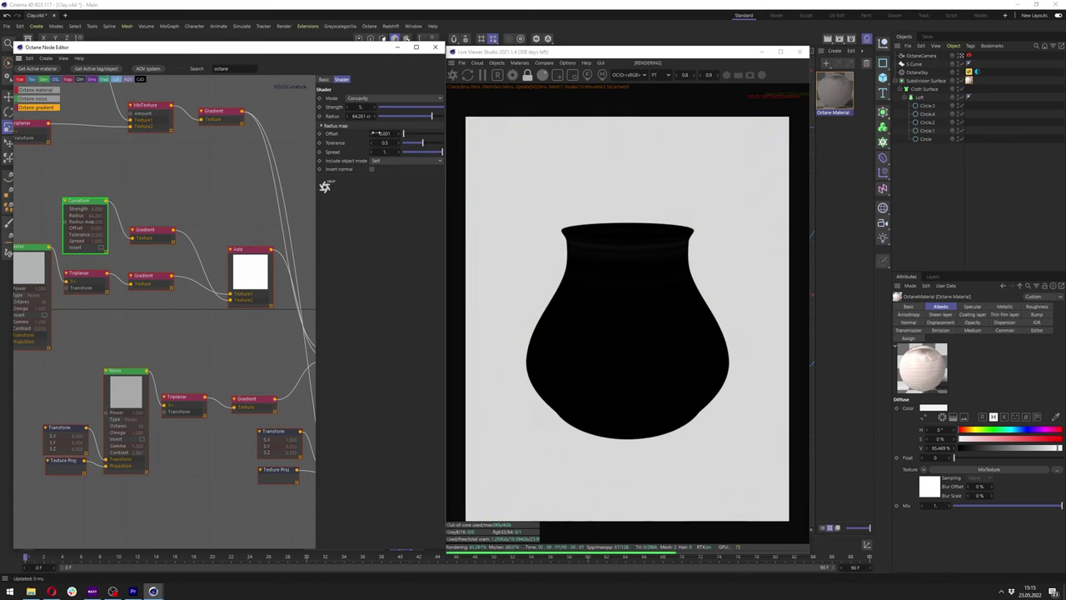
{"action": "left_click_drag", "start_coordinate": [446, 119], "coordinate": [404, 135]}
{"action": "left_click_drag", "start_coordinate": [423, 143], "coordinate": [439, 108]}
{"action": "left_click", "coordinate": [373, 169]}
{"action": "left_click_drag", "start_coordinate": [428, 117], "coordinate": [432, 116]}
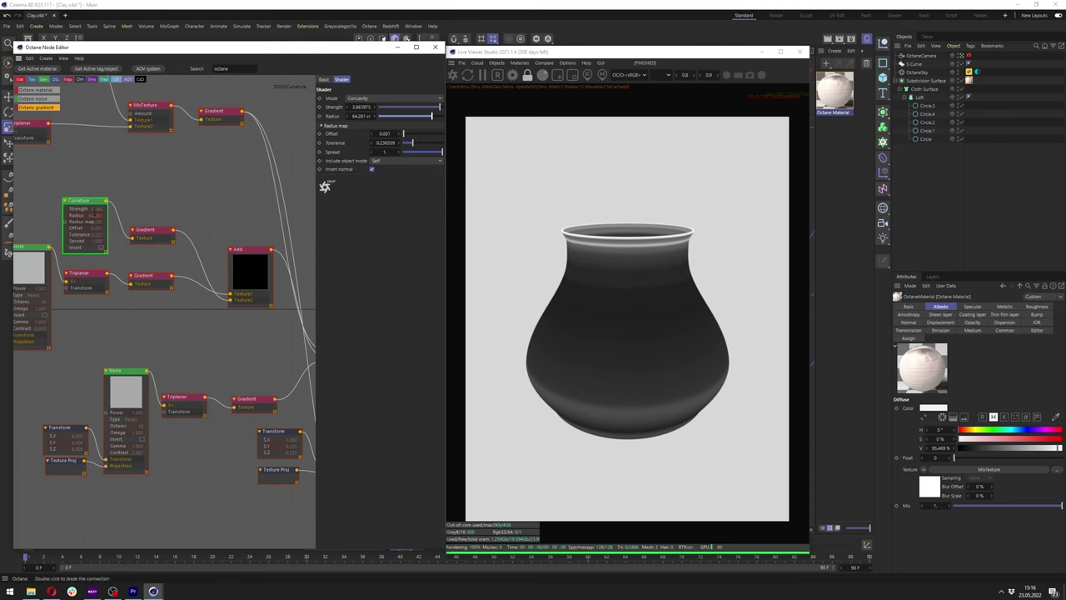
{"action": "right_click", "coordinate": [92, 198]}
{"action": "left_click", "coordinate": [83, 202]}
{"action": "right_click", "coordinate": [81, 200]}
{"action": "left_click", "coordinate": [112, 214]}
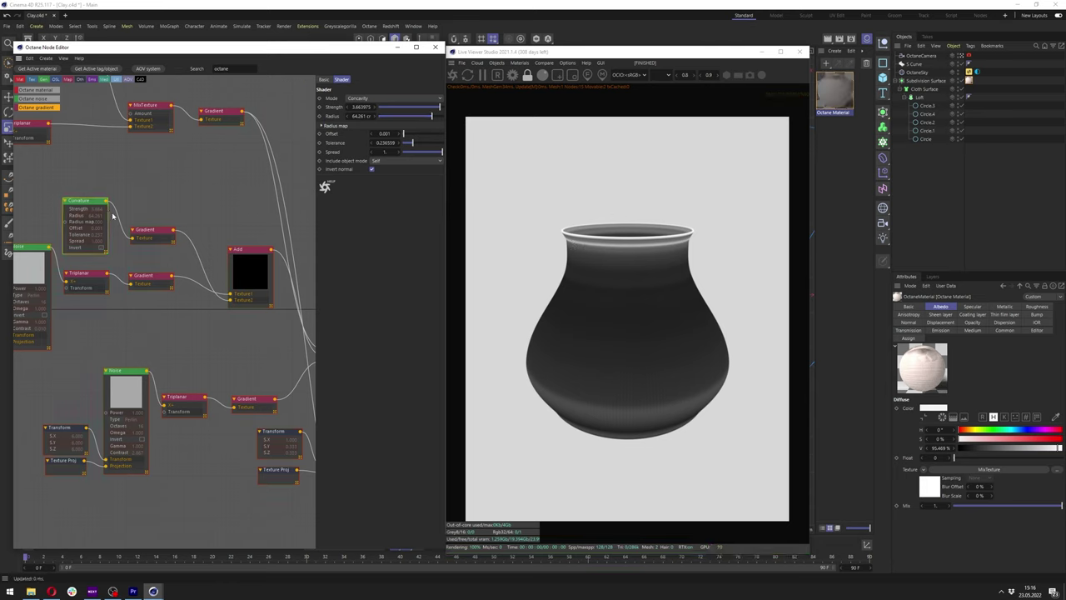
While soloing the Gradient fed by the Curvature, move its black knot inward and its white knot to 92.67%, and disable the solo
{"action": "left_click", "coordinate": [148, 236]}
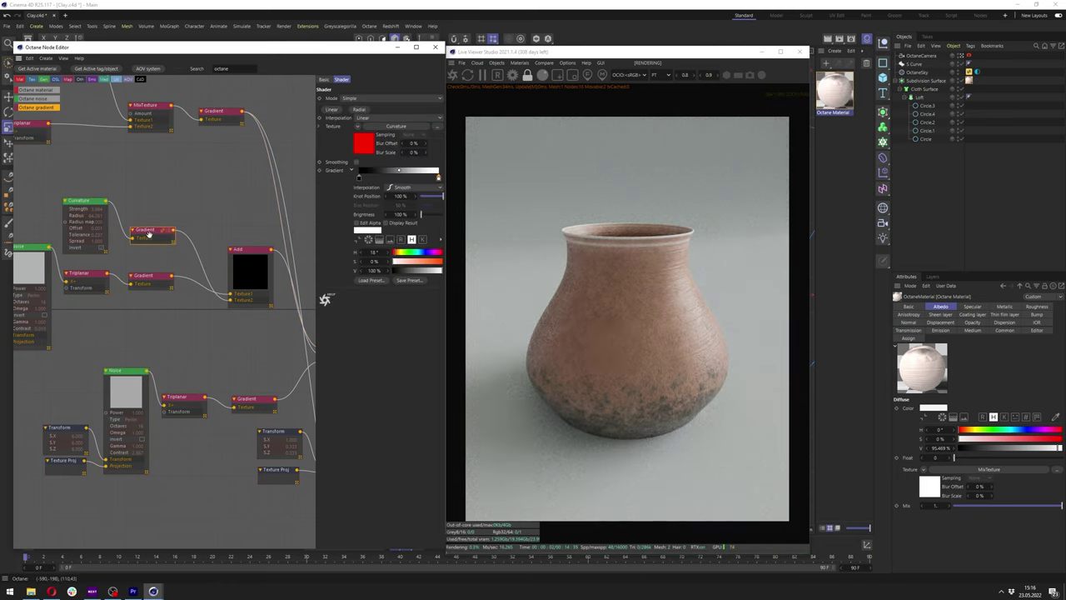
{"action": "right_click", "coordinate": [156, 240]}
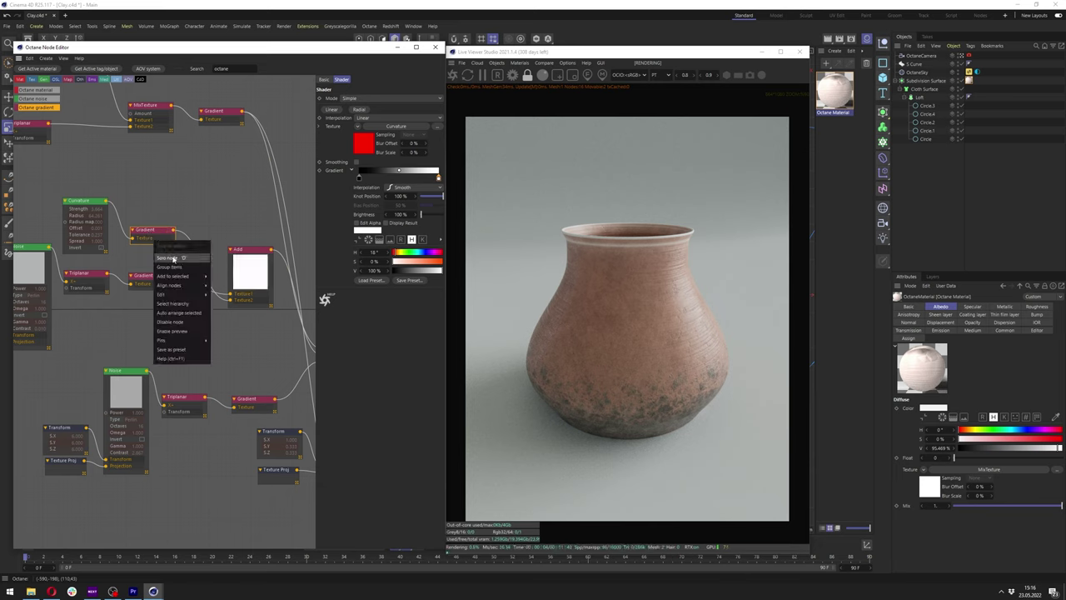
{"action": "left_click", "coordinate": [172, 258]}
{"action": "left_click", "coordinate": [360, 176]}
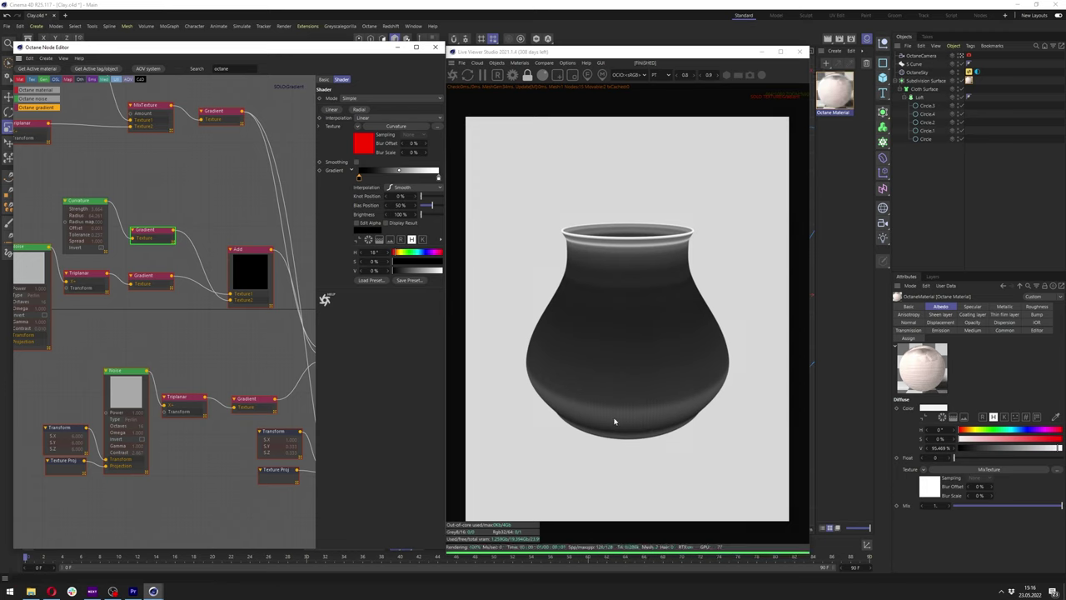
{"action": "left_click_drag", "start_coordinate": [360, 177], "coordinate": [369, 178]}
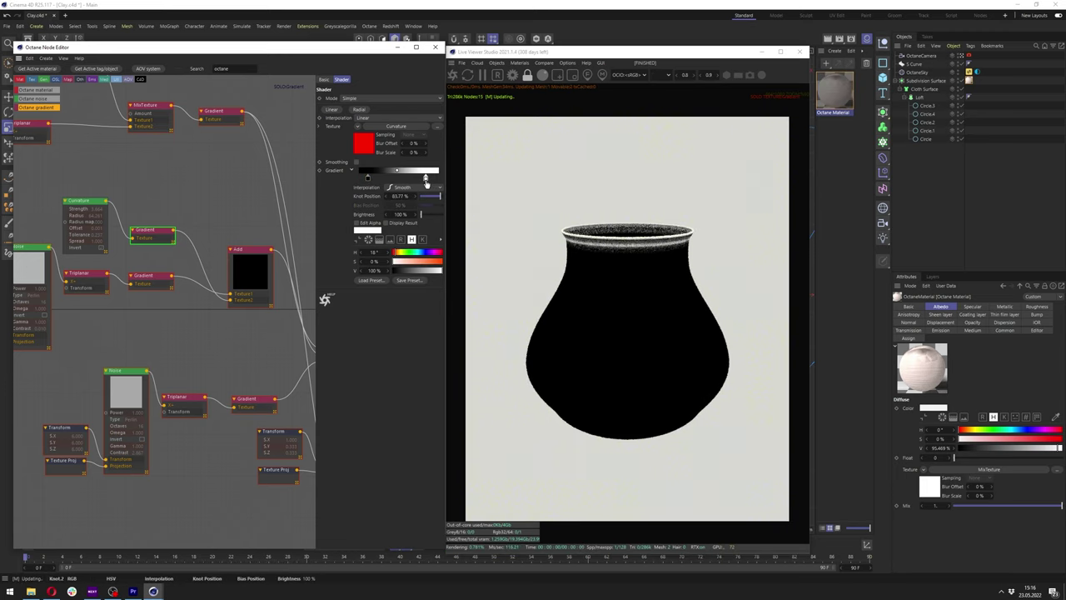
{"action": "left_click_drag", "start_coordinate": [436, 178], "coordinate": [379, 178]}
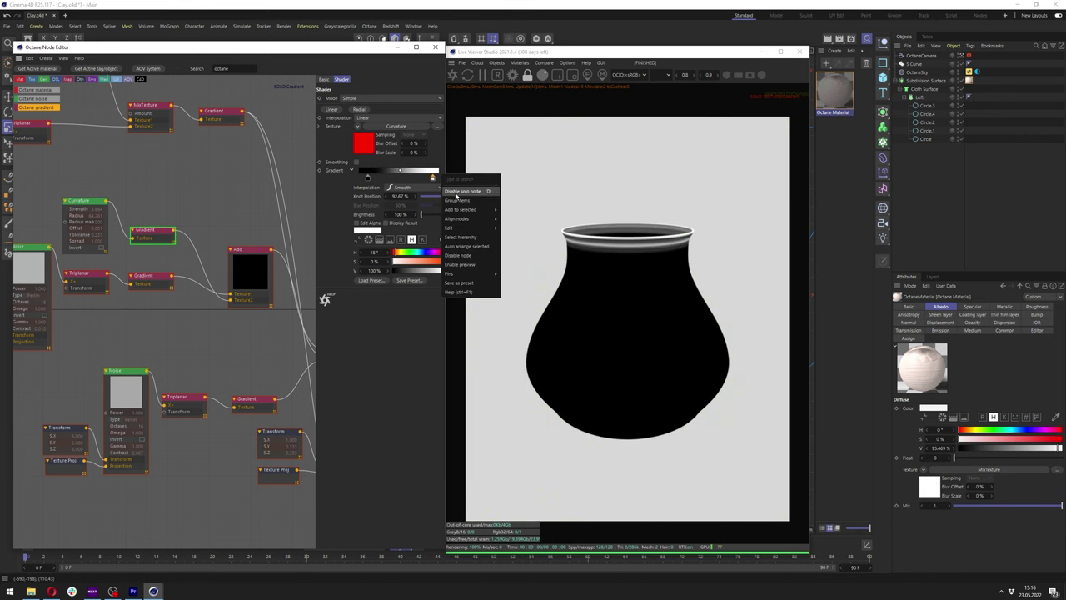
{"action": "left_click", "coordinate": [455, 191]}
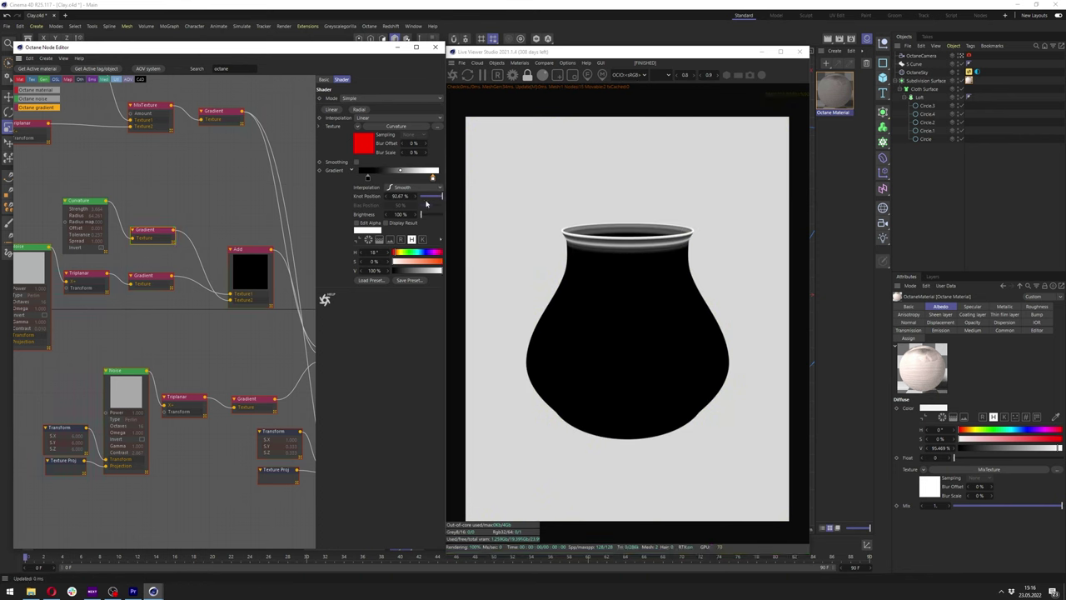
Tint the Gradient's light knot with saturation 29% and value 77%, and minimize the Node Editor
{"action": "left_click", "coordinate": [408, 263]}
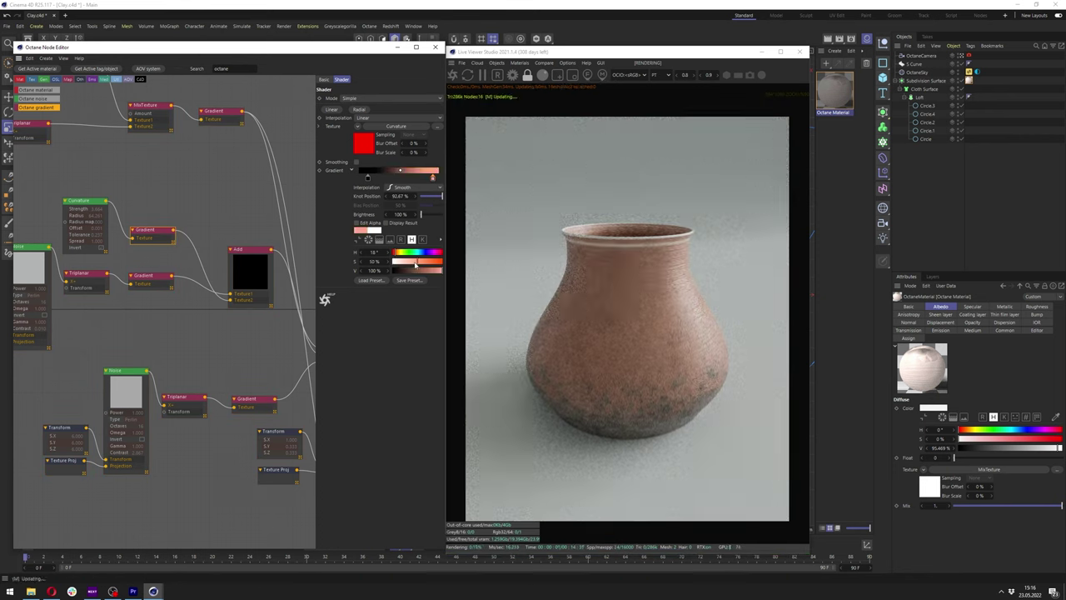
{"action": "left_click", "coordinate": [433, 271]}
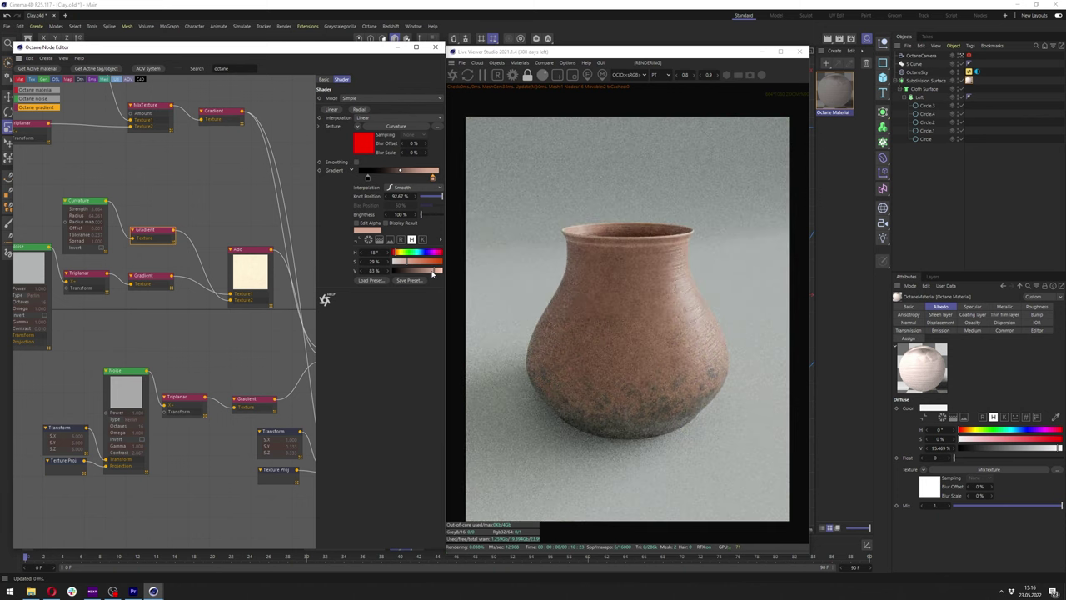
{"action": "left_click_drag", "start_coordinate": [434, 271], "coordinate": [431, 271]}
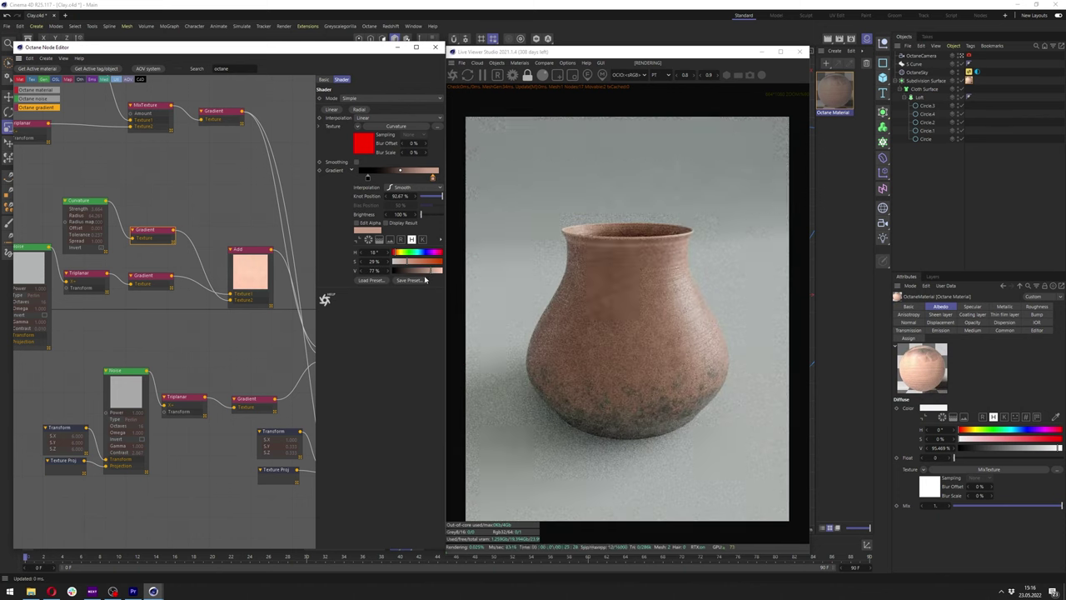
{"action": "left_click", "coordinate": [398, 47]}
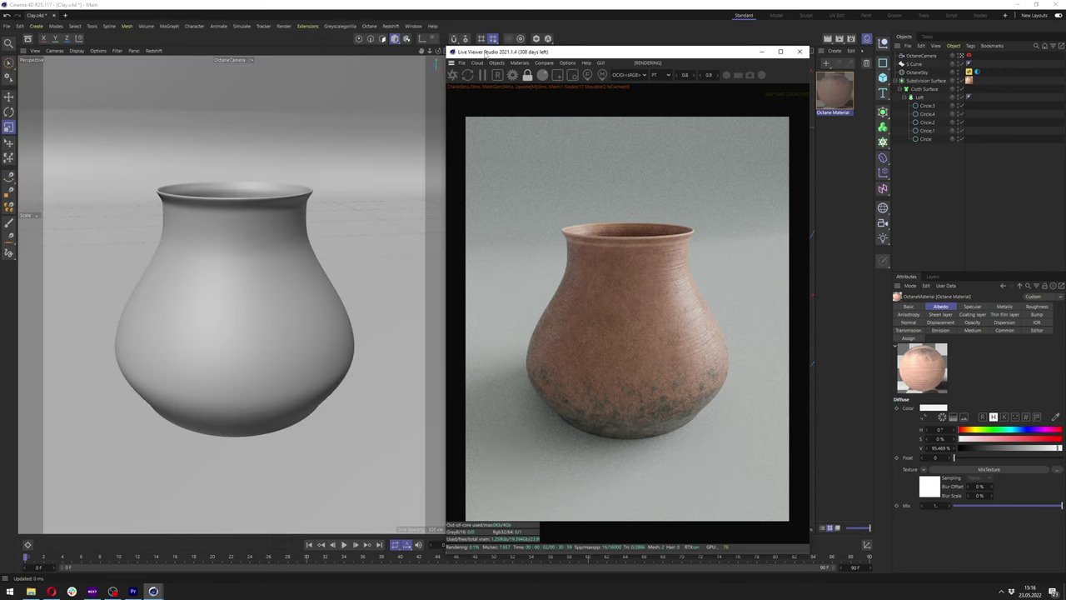
Lower Circle.4, the Loft circle just beneath the rim, to smooth the neck
{"action": "left_click", "coordinate": [925, 114]}
{"action": "left_click", "coordinate": [8, 96]}
{"action": "left_click_drag", "start_coordinate": [234, 176], "coordinate": [233, 174]}
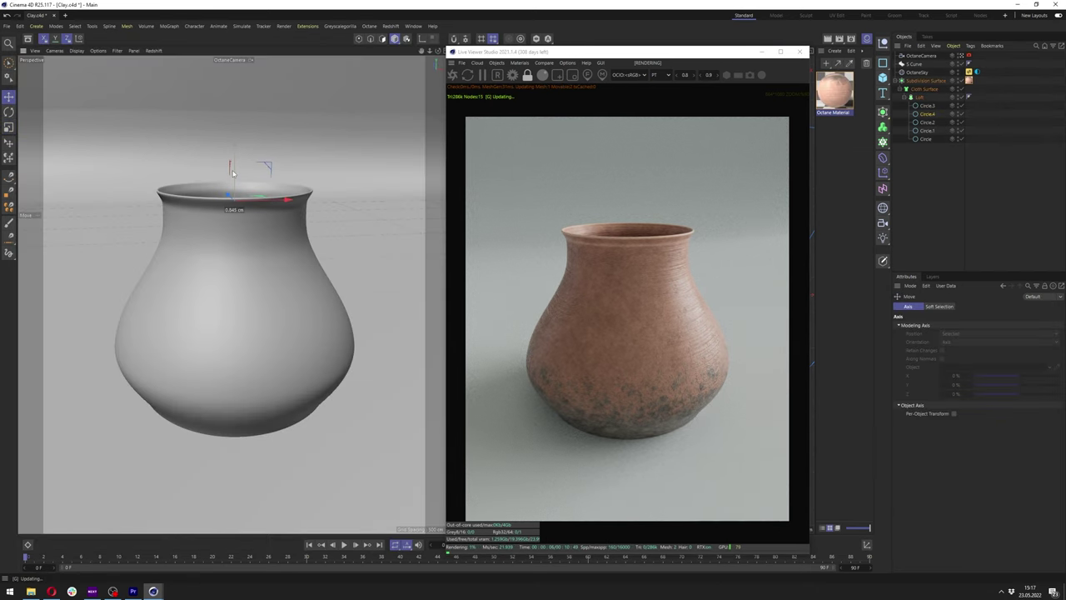
{"action": "key", "text": "ctrl+z"}
{"action": "double_click", "coordinate": [232, 167]}
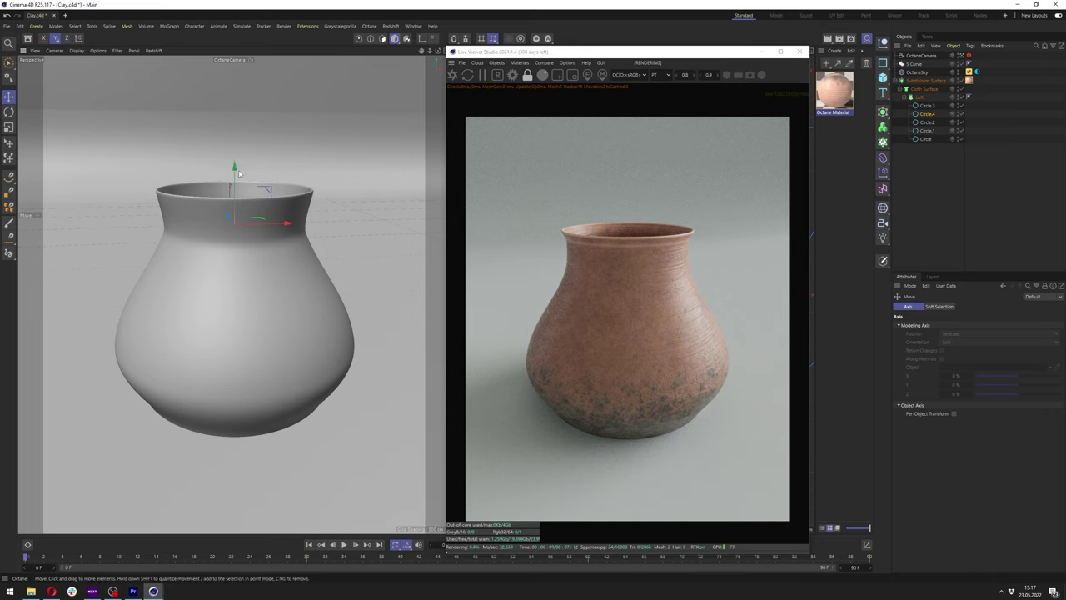
Duplicate Circle.4, raise the copy towards the rim and scale it inward to pinch the neck
{"action": "left_click_drag", "start_coordinate": [928, 114], "coordinate": [934, 111], "text": "ctrl"}
{"action": "left_click_drag", "start_coordinate": [234, 167], "coordinate": [234, 158]}
{"action": "key", "text": "t"}
{"action": "mouse_move", "coordinate": [234, 160]}
{"action": "left_mouse_down"}
{"action": "mouse_move", "coordinate": [234, 169]}
{"action": "mouse_move", "coordinate": [237, 158]}
{"action": "left_mouse_up"}
{"action": "key", "text": "e"}
{"action": "left_click", "coordinate": [932, 122]}
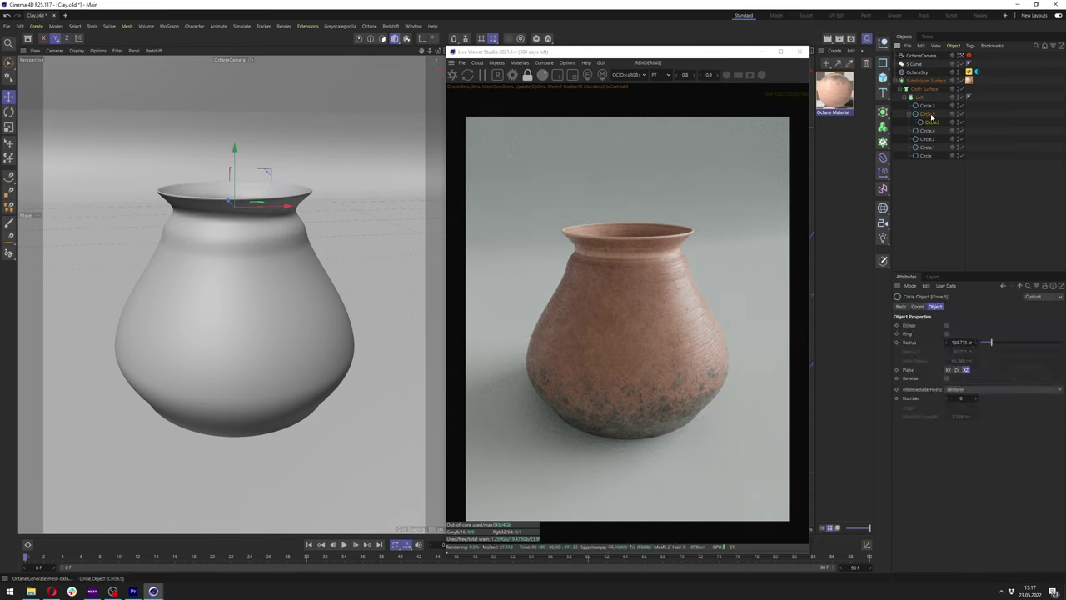
Duplicate the Loft's belly circle, raise the copy to the shoulder below the neck and scale it down
{"action": "left_click_drag", "start_coordinate": [930, 131], "coordinate": [930, 135], "text": "ctrl"}
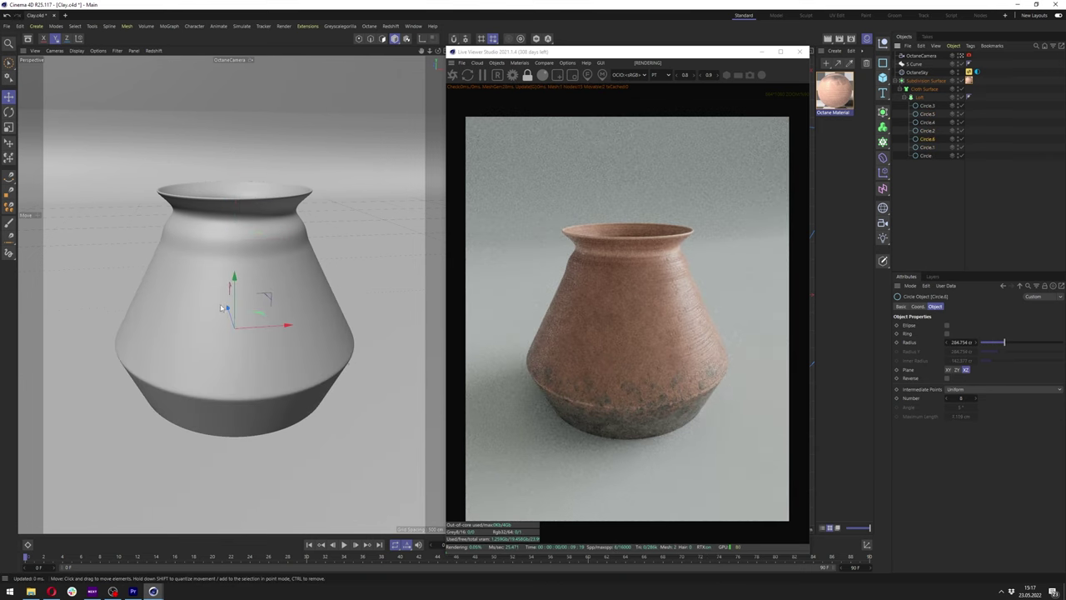
{"action": "left_click_drag", "start_coordinate": [235, 286], "coordinate": [236, 191]}
{"action": "key", "text": "t"}
{"action": "left_click", "coordinate": [8, 97]}
Copy and paste a shoulder circle and scale the copy up into a protruding ridge around the vase
{"action": "key", "text": "ctrl+c"}
{"action": "key", "text": "ctrl+v"}
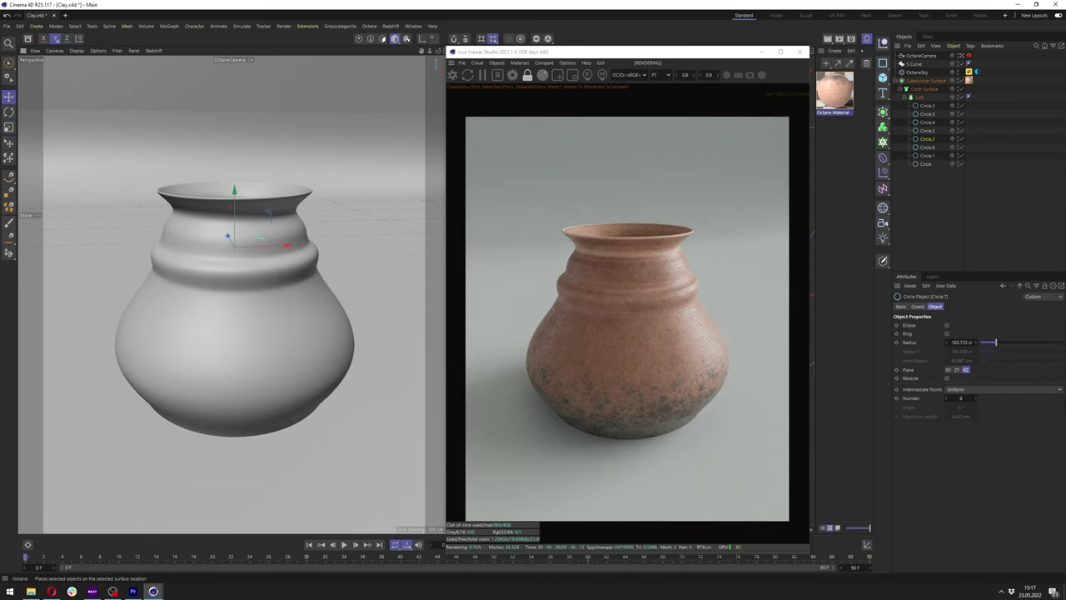
{"action": "key", "text": "t"}
{"action": "left_click_drag", "start_coordinate": [365, 206], "coordinate": [399, 198]}
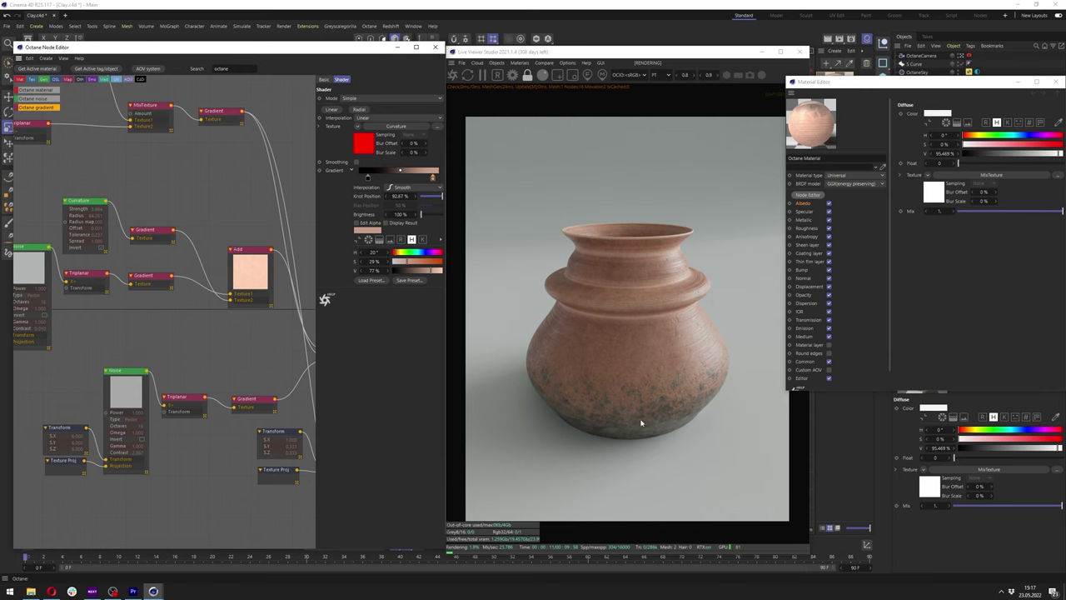
Disconnect the curvature Gradient from the Add texture to compare the render, and reconnect it to Texture2
{"action": "left_click_drag", "start_coordinate": [230, 301], "coordinate": [199, 337]}
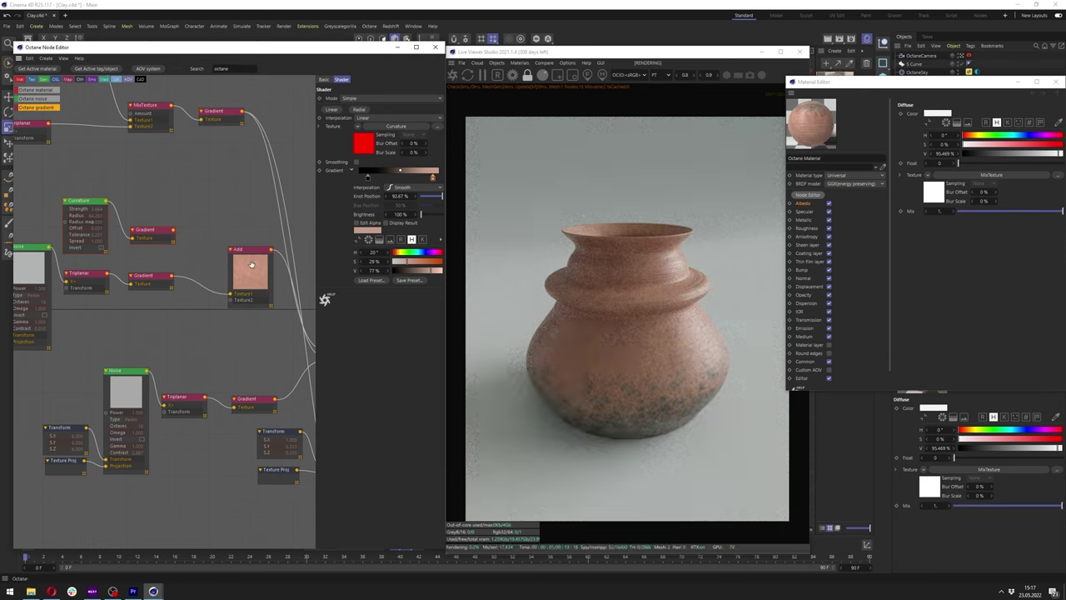
{"action": "left_click_drag", "start_coordinate": [231, 293], "coordinate": [175, 234]}
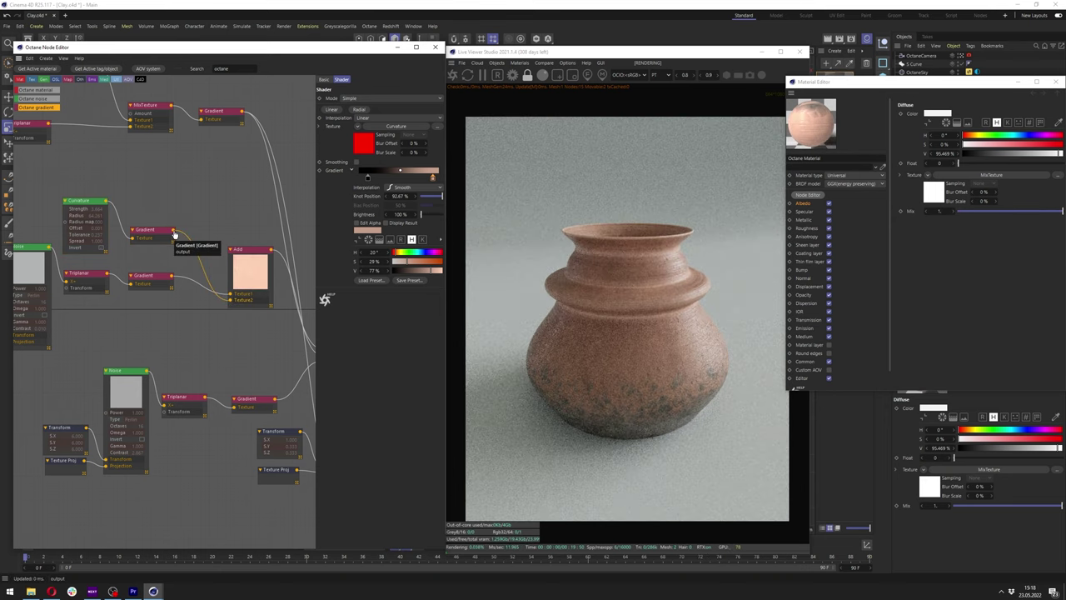
Preview the MixTexture feeding the material's albedo in solo mode, and disable the solo
{"action": "scroll", "coordinate": [174, 233], "scroll_direction": "down", "scroll_amount": 6}
{"action": "scroll", "coordinate": [194, 242], "scroll_direction": "up", "scroll_amount": 5}
{"action": "middle_click_drag", "start_coordinate": [256, 278], "coordinate": [170, 255]}
{"action": "scroll", "coordinate": [198, 279], "scroll_direction": "down", "scroll_amount": 4}
{"action": "scroll", "coordinate": [197, 268], "scroll_direction": "up", "scroll_amount": 4}
{"action": "right_click", "coordinate": [111, 253]}
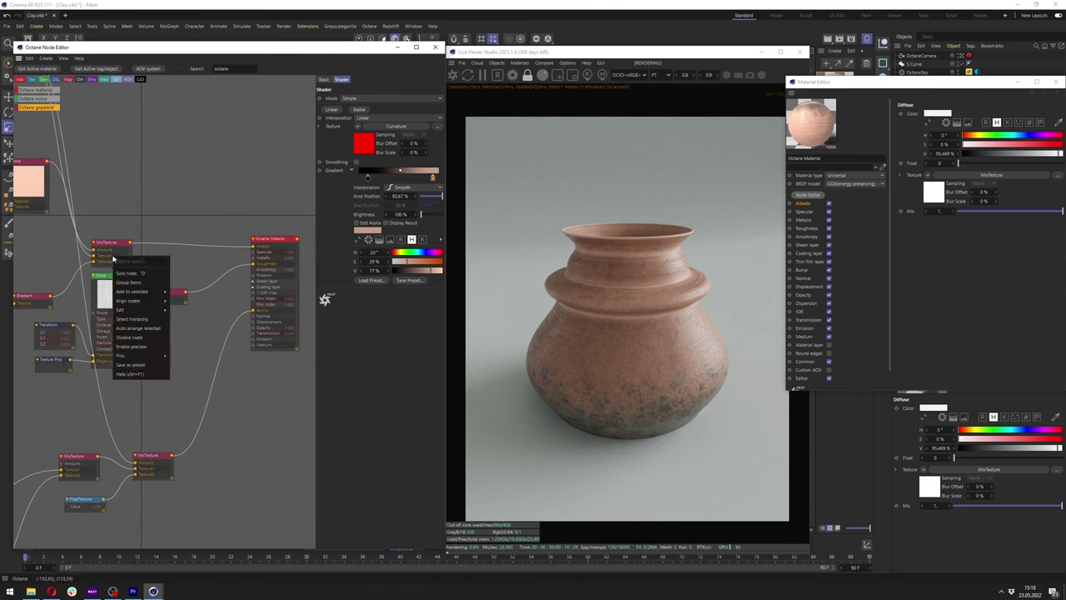
{"action": "left_click", "coordinate": [136, 273]}
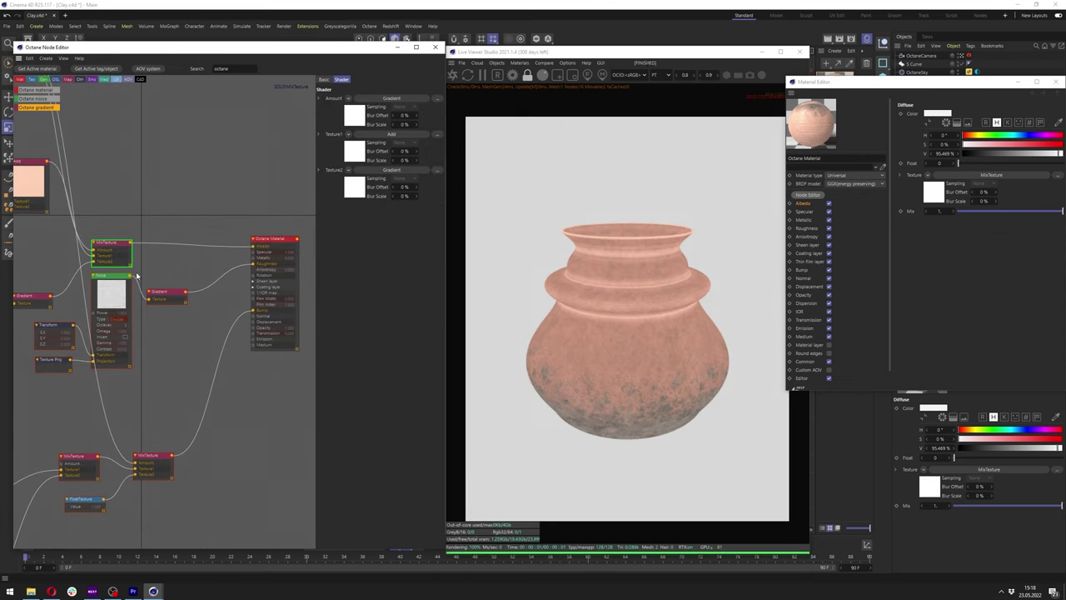
{"action": "right_click", "coordinate": [111, 243]}
{"action": "left_click", "coordinate": [157, 260]}
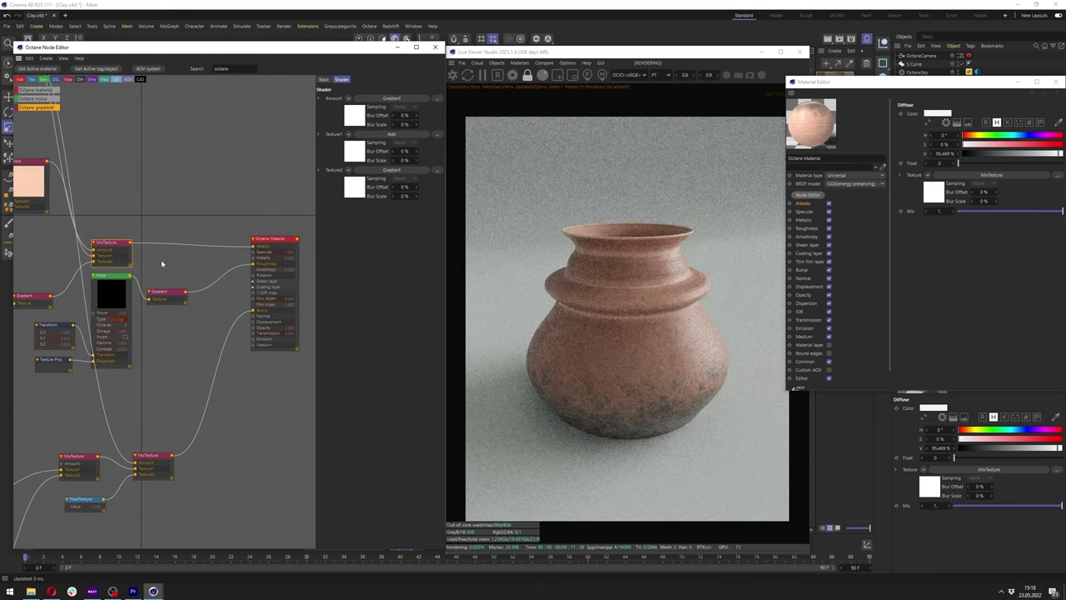
Review the complete node network, and close the Material Editor and Octane Node Editor
{"action": "scroll", "coordinate": [172, 262], "scroll_direction": "down", "scroll_amount": 2}
{"action": "scroll", "coordinate": [172, 263], "scroll_direction": "down", "scroll_amount": 2}
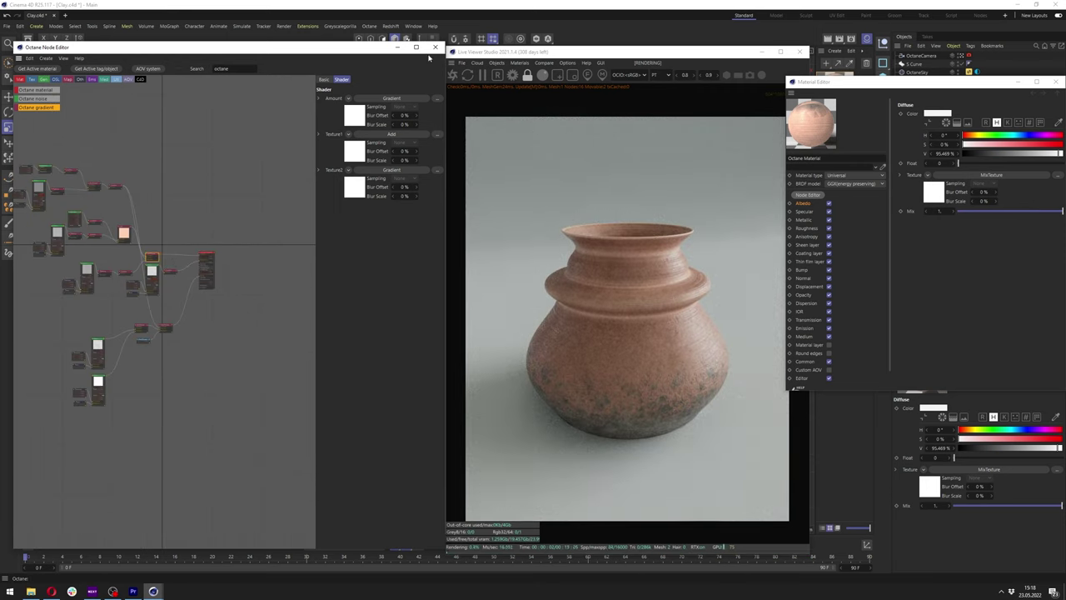
{"action": "scroll", "coordinate": [88, 288], "scroll_direction": "up", "scroll_amount": 3}
{"action": "middle_click_drag", "start_coordinate": [88, 288], "coordinate": [155, 289]}
{"action": "left_click", "coordinate": [1057, 82]}
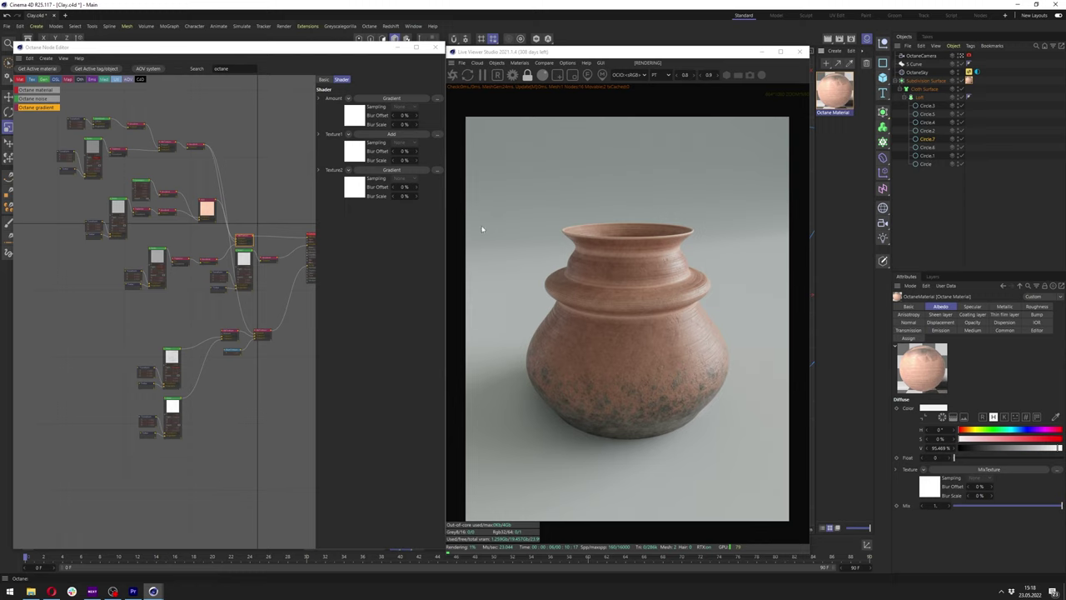
{"action": "left_click", "coordinate": [437, 53]}
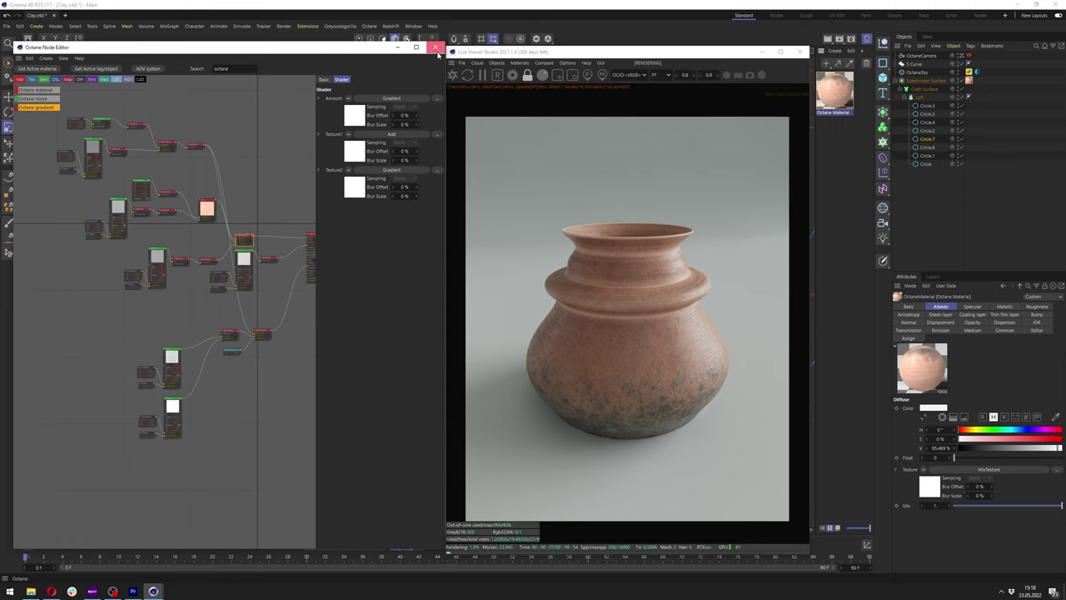
{"action": "left_click", "coordinate": [437, 48]}
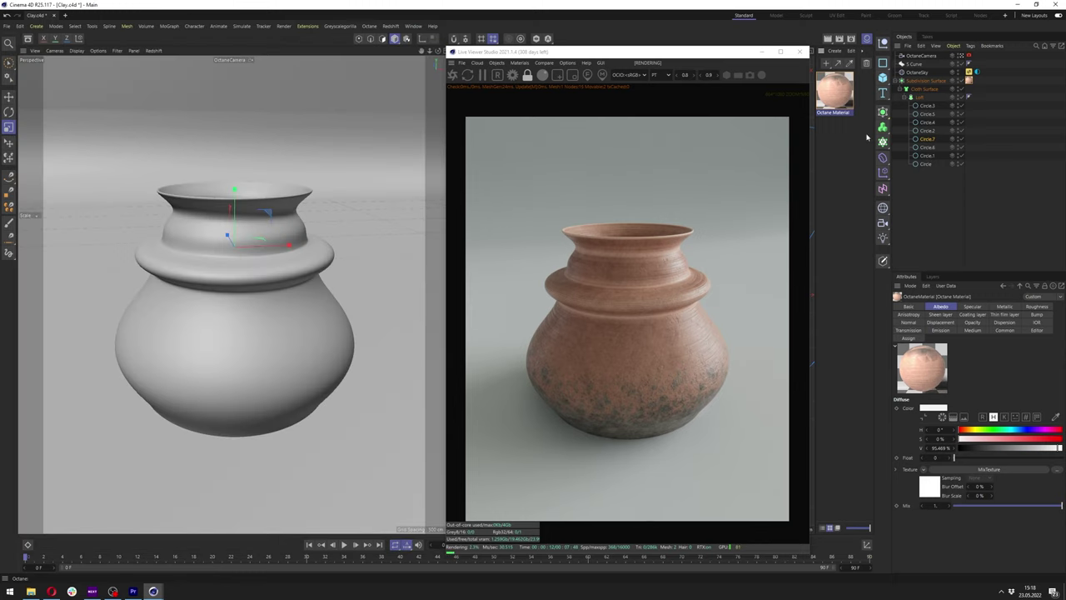
Delete Circle.7 and Circle.2 from the Loft to remove the shoulder ridge
{"action": "left_click", "coordinate": [931, 139]}
{"action": "key", "text": "Delete"}
{"action": "left_click", "coordinate": [930, 131]}
{"action": "key", "text": "Delete"}
Adjust Circle.4's height in the neck and delete Circle.5 from the Loft
{"action": "left_click", "coordinate": [930, 122]}
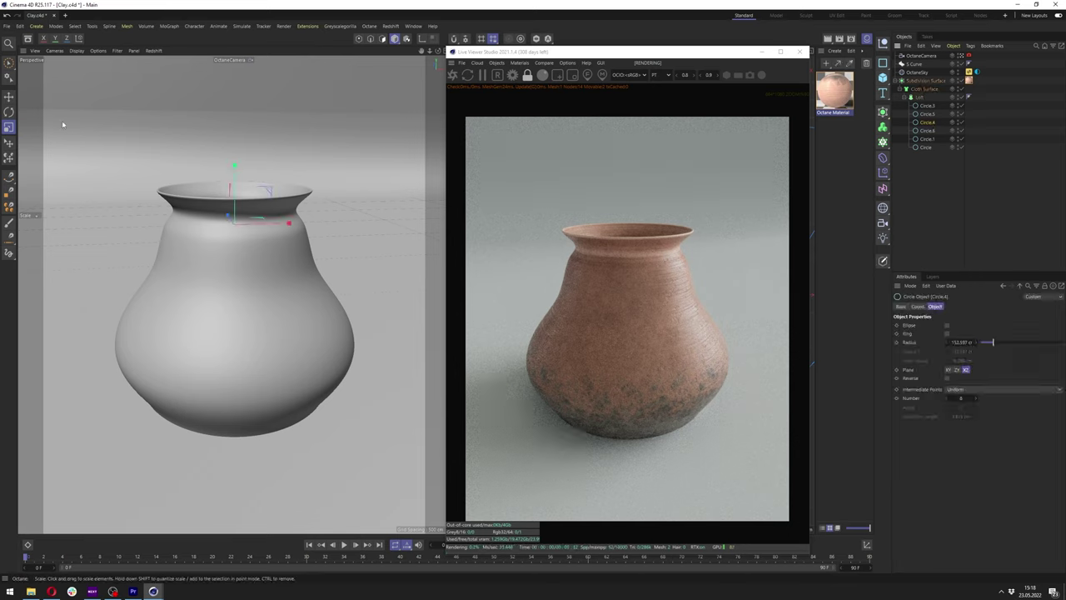
{"action": "left_click", "coordinate": [8, 97]}
{"action": "left_click_drag", "start_coordinate": [235, 170], "coordinate": [234, 237]}
{"action": "left_click", "coordinate": [927, 114]}
{"action": "key", "text": "Delete"}
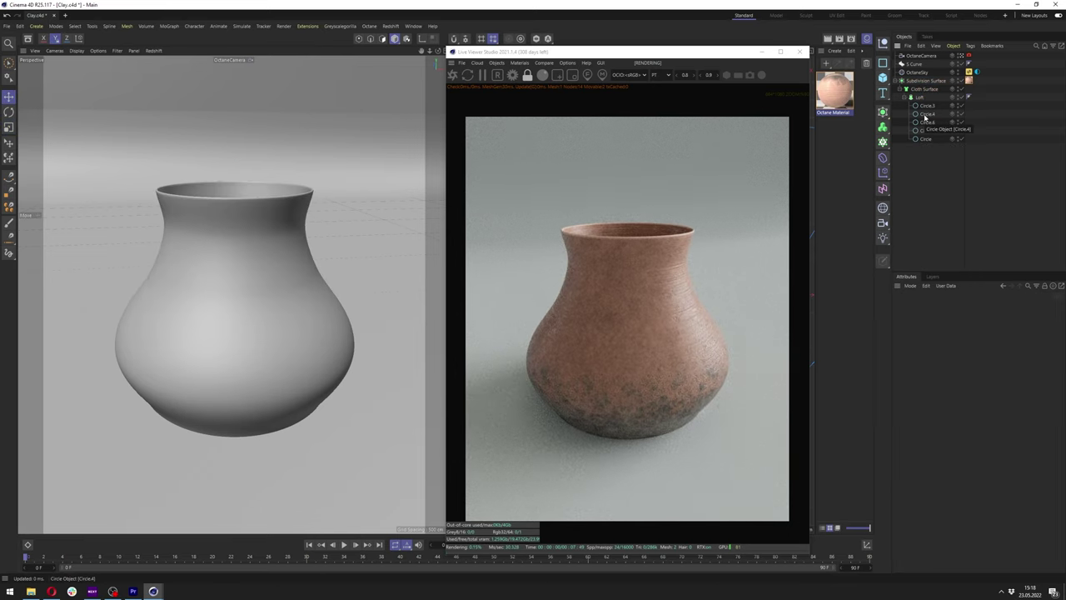
Try rotating Circle.6 at the shoulder, and delete it from the Loft
{"action": "left_click", "coordinate": [924, 114]}
{"action": "left_click", "coordinate": [9, 113]}
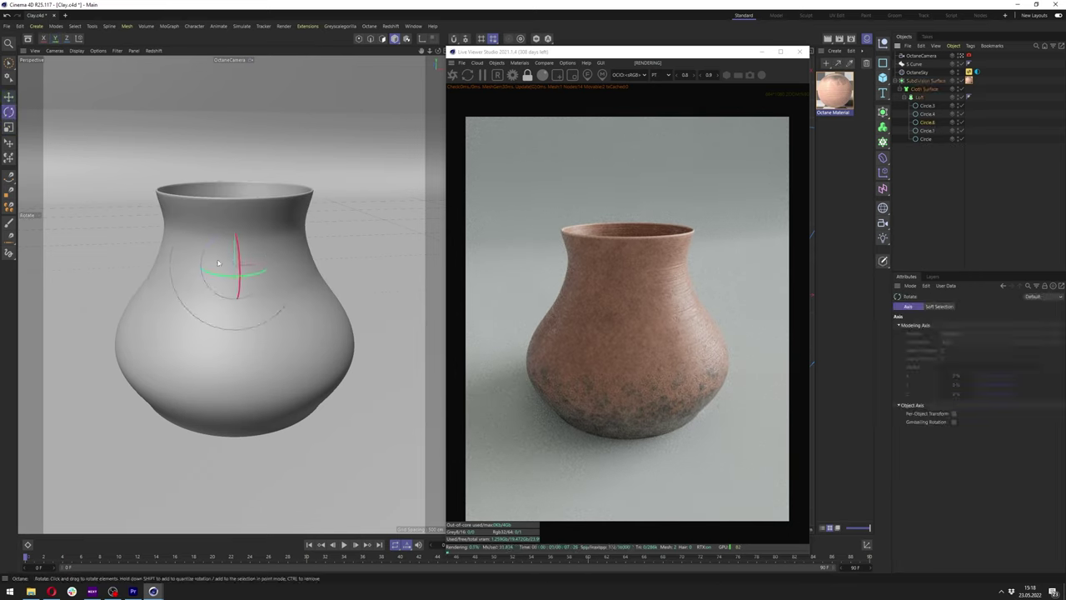
{"action": "left_click_drag", "start_coordinate": [234, 278], "coordinate": [284, 273]}
{"action": "key", "text": "Delete"}
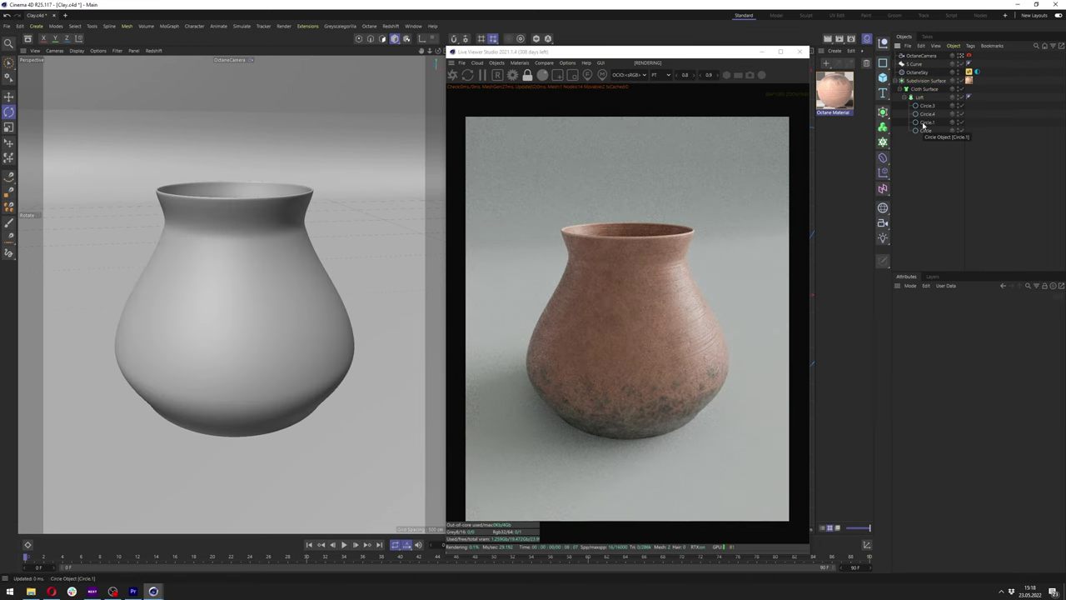